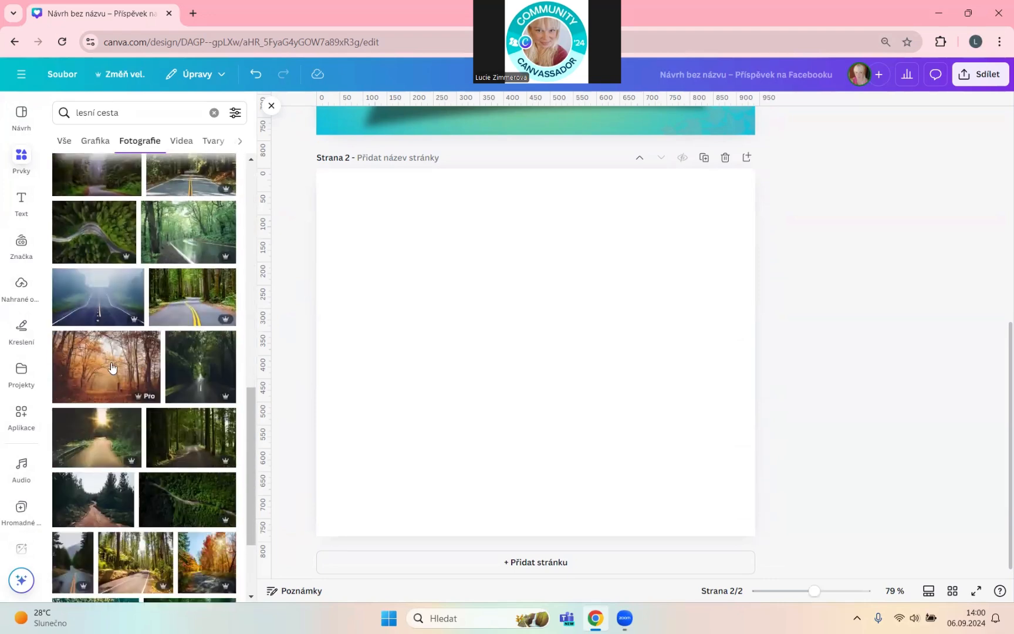
# Add the photo of the sunlit forest road to page 2 and set it as the page background
pyautogui.click(97, 437)
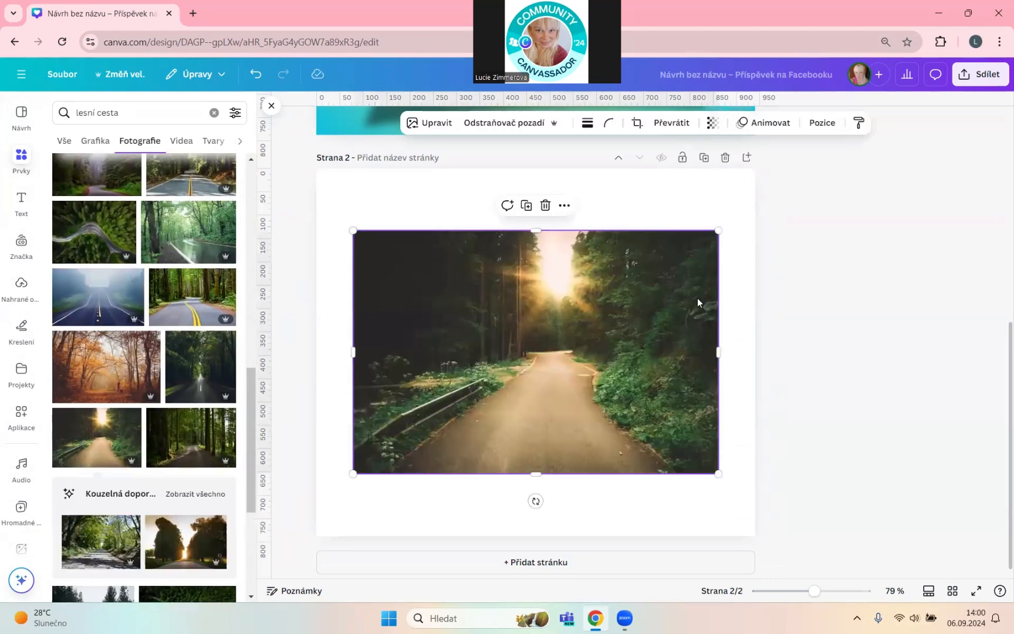
pyautogui.click(564, 206)
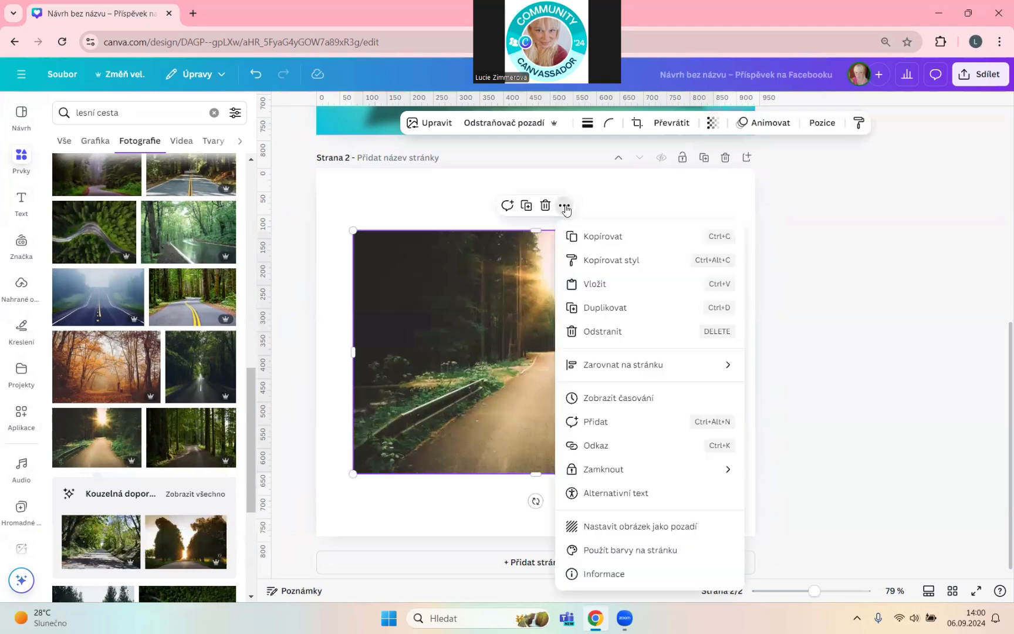
pyautogui.click(650, 528)
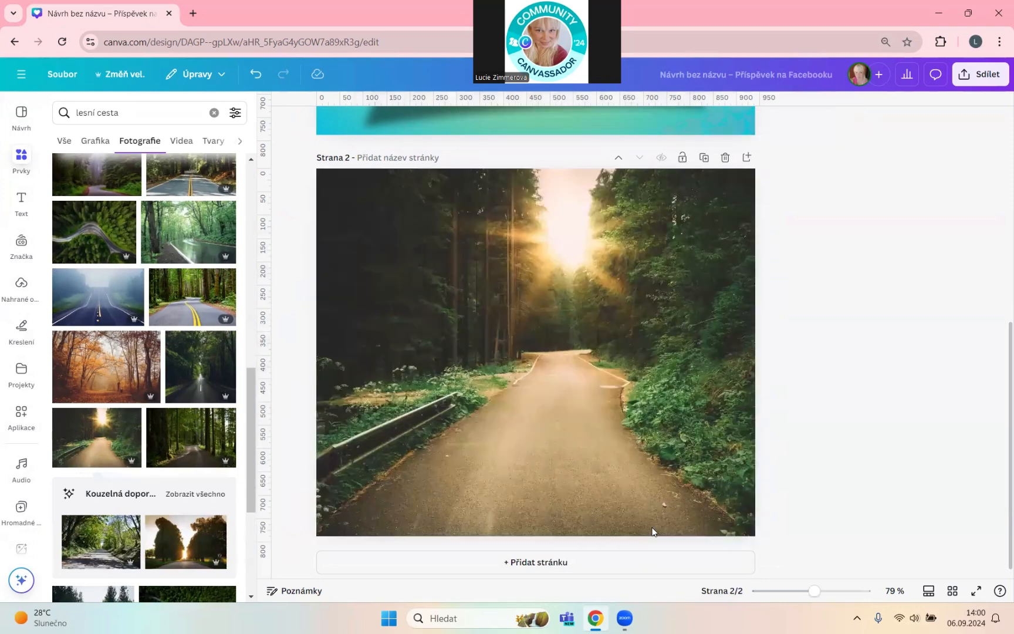
# Download only page 2 as a PNG at size 3.125
pyautogui.click(968, 78)
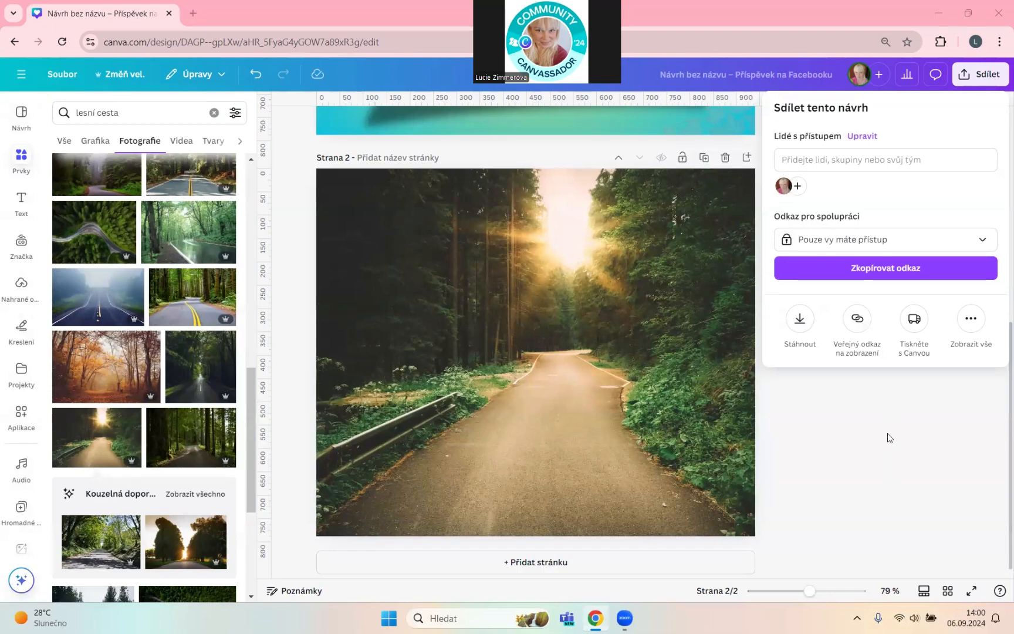
pyautogui.click(801, 322)
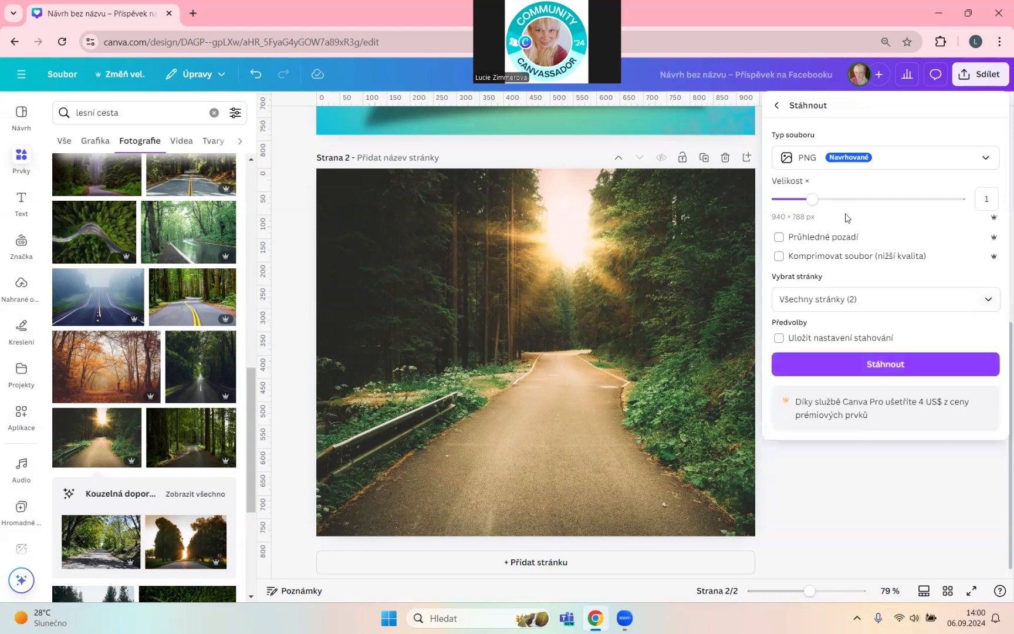
pyautogui.moveTo(813, 202); pyautogui.dragTo(974, 191)
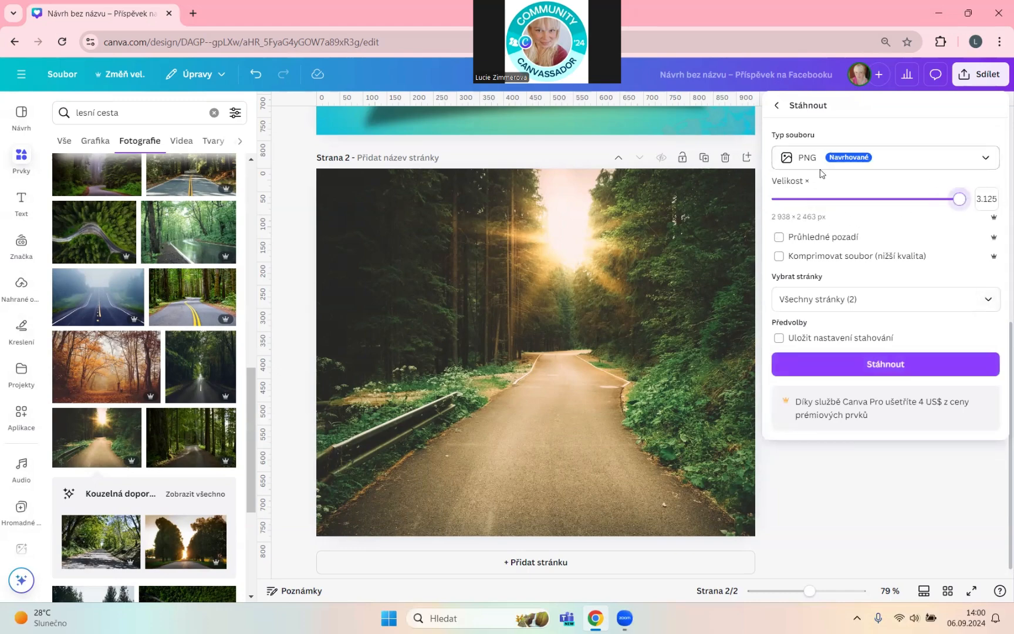
pyautogui.click(988, 300)
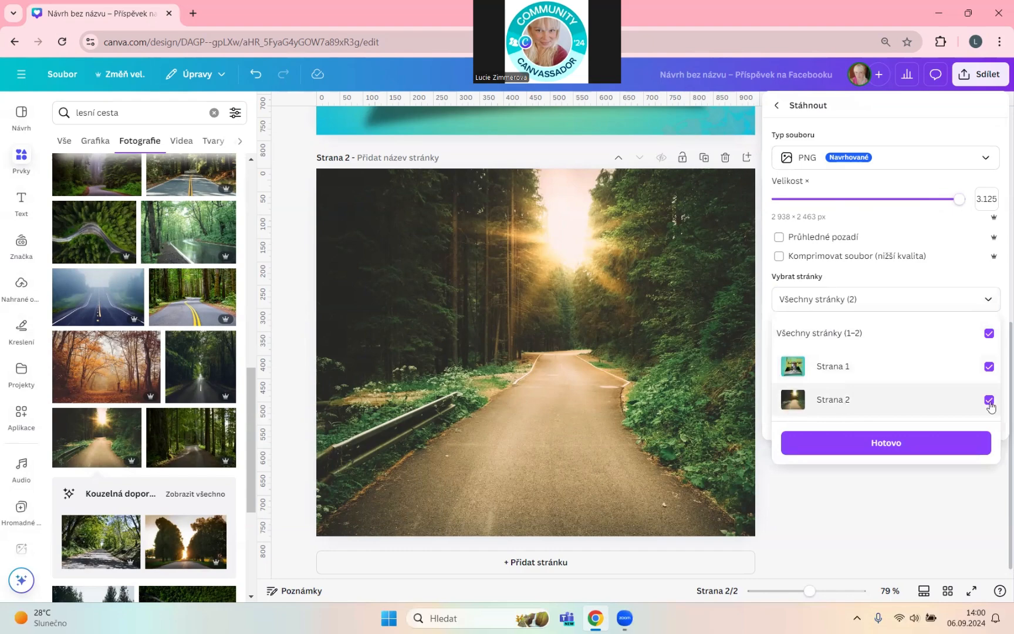
pyautogui.click(990, 366)
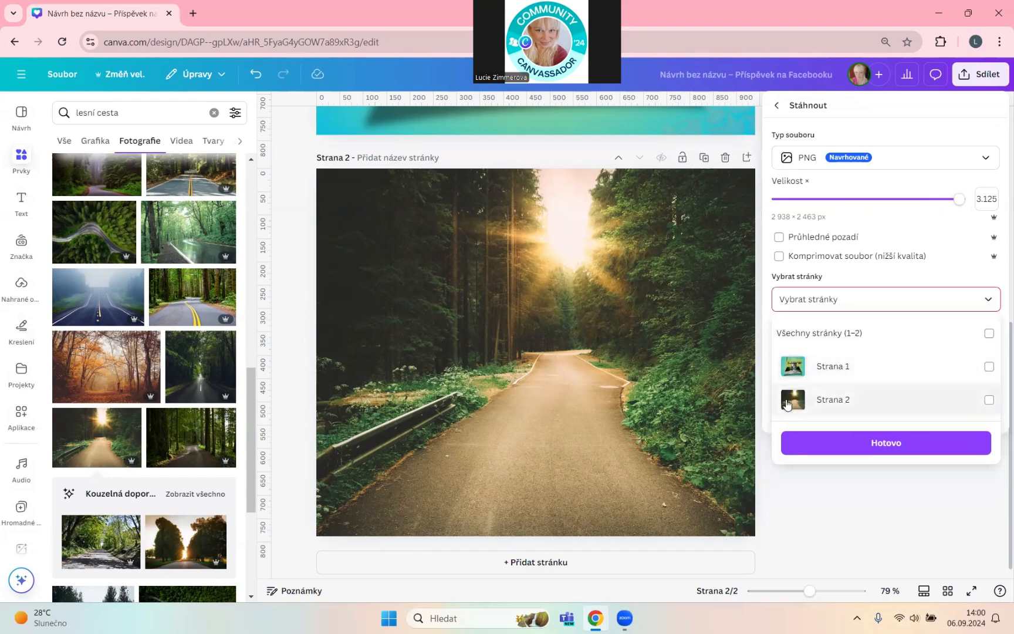
pyautogui.click(989, 401)
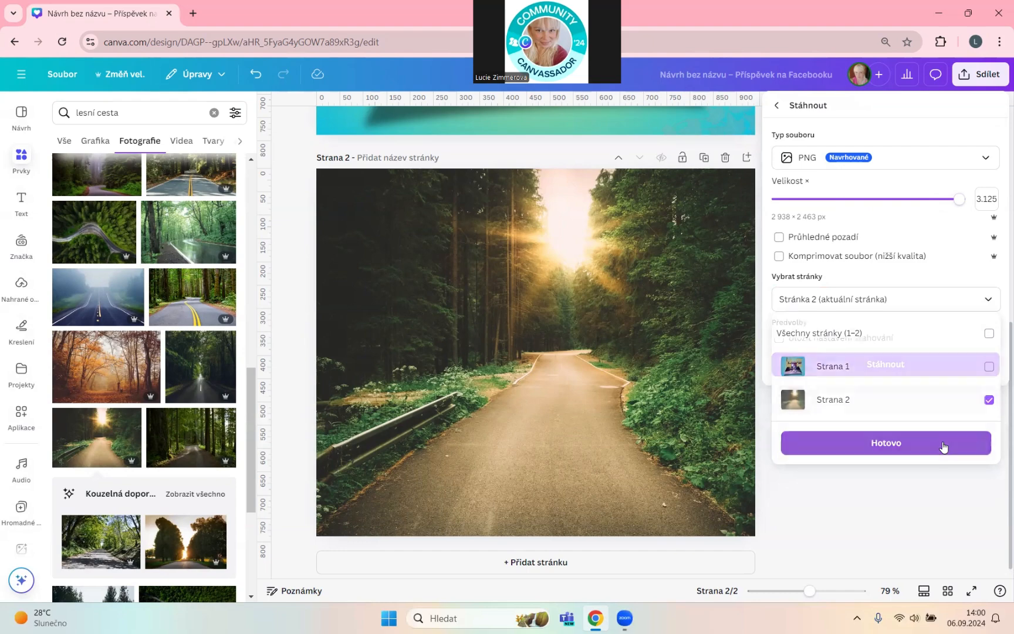
pyautogui.click(943, 444)
pyautogui.click(939, 368)
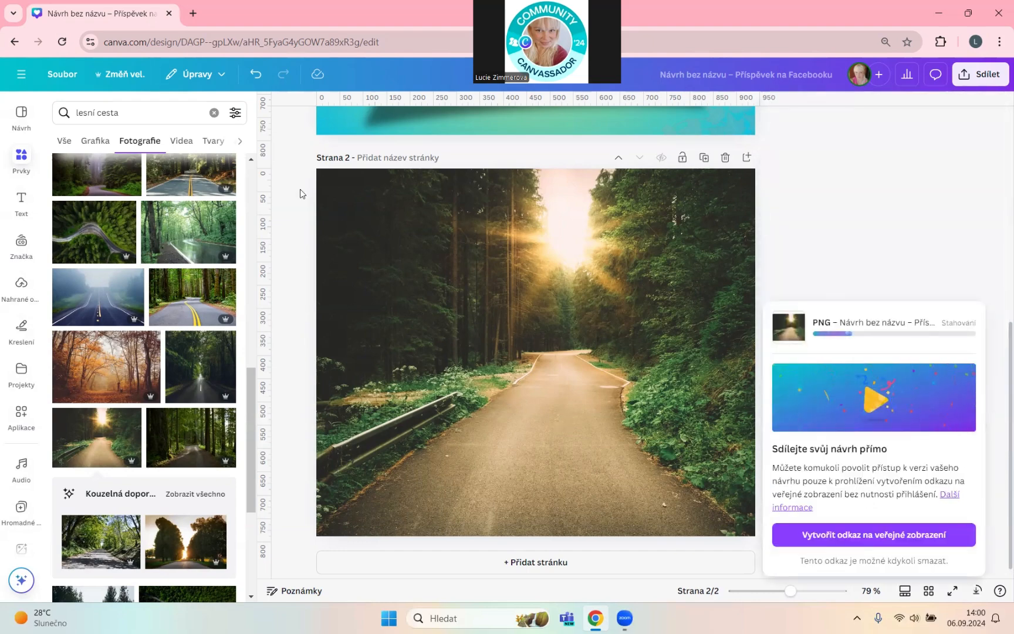
# Find the Transform Image app by searching for "trans" and open it
pyautogui.click(25, 157)
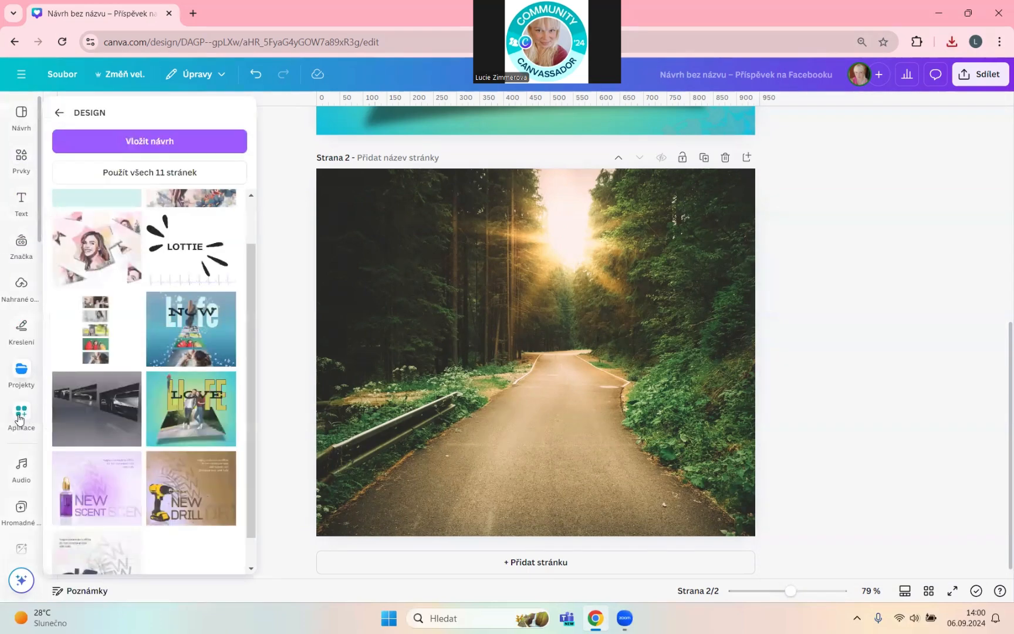
pyautogui.click(20, 418)
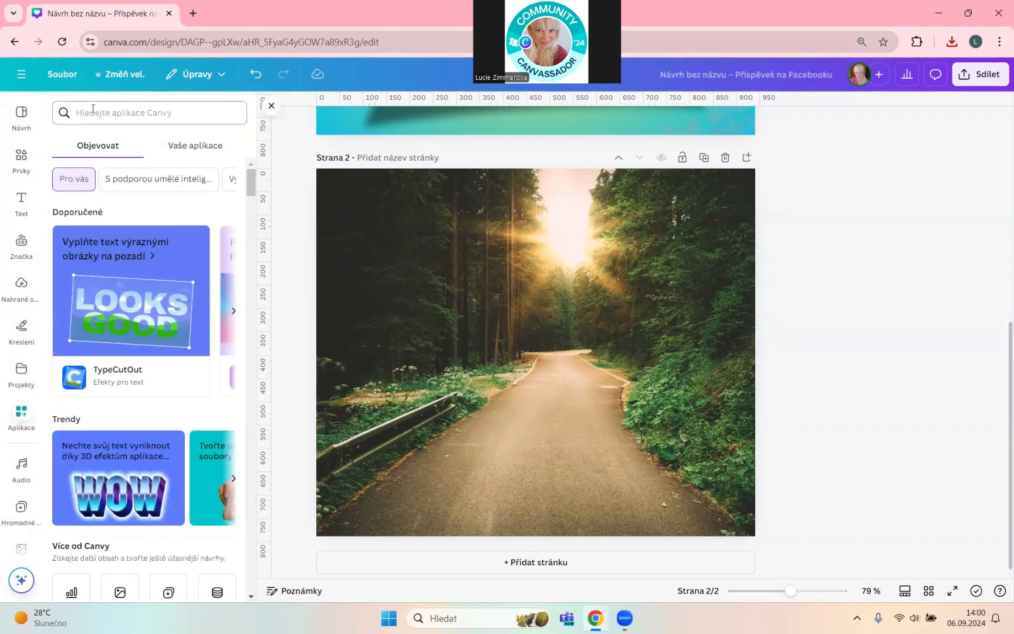
pyautogui.write('trans')
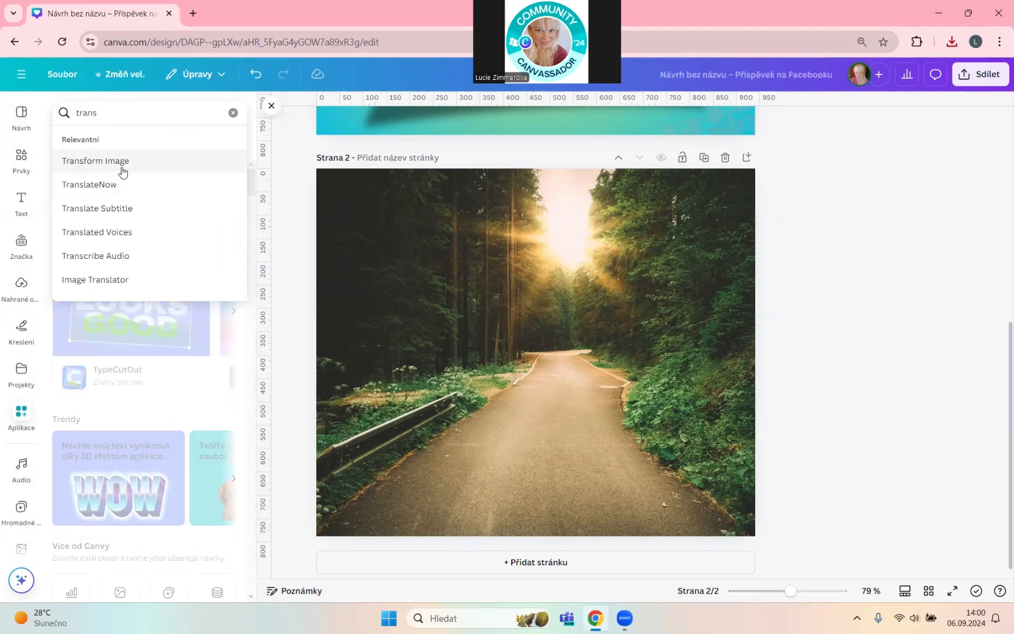
pyautogui.click(122, 172)
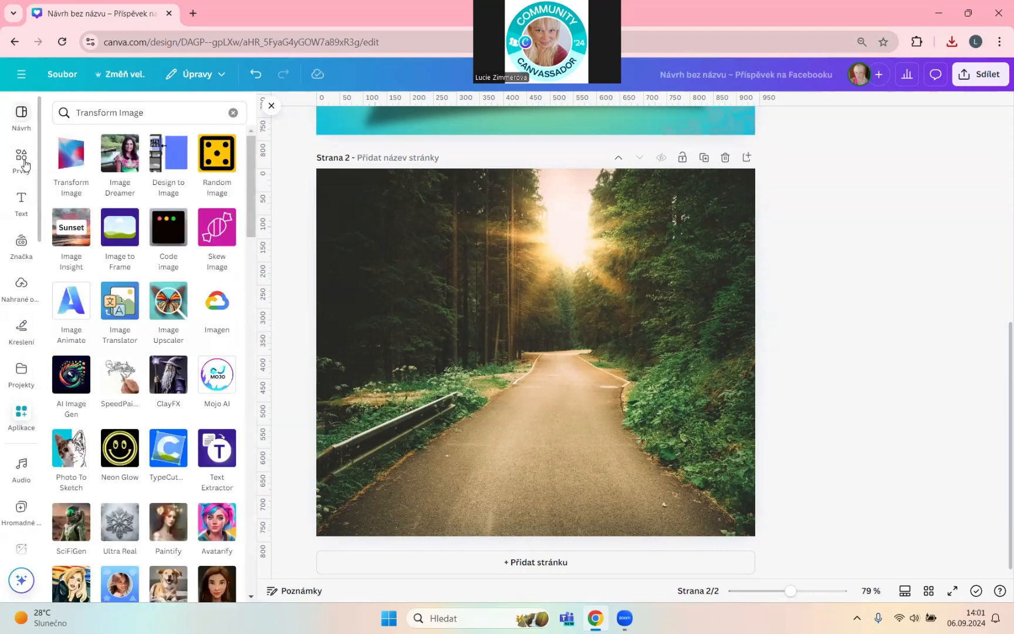
pyautogui.click(71, 178)
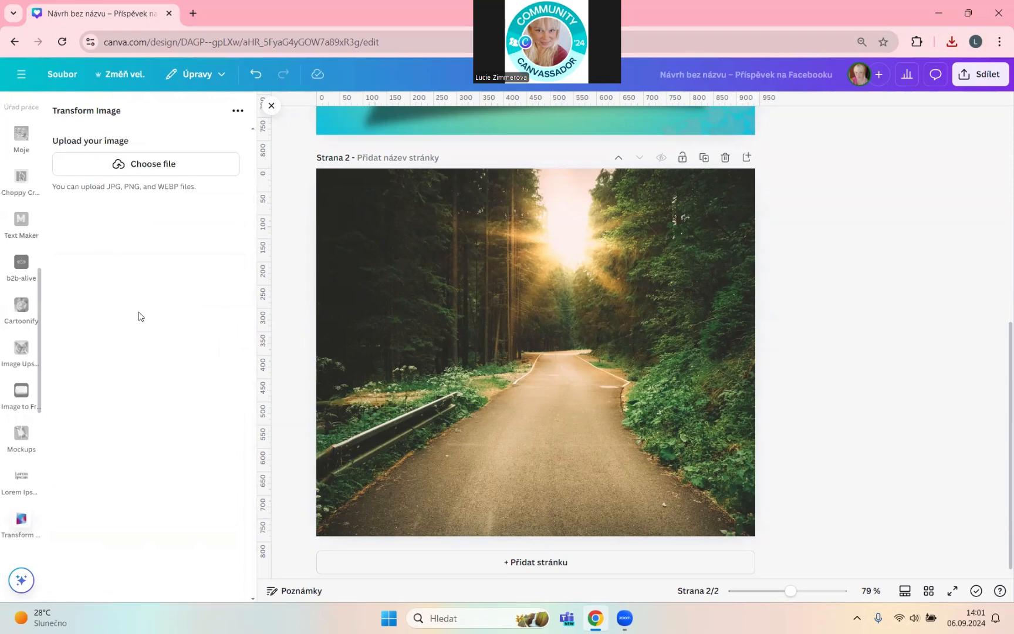
# Upload the downloaded forest road image Návrh bez názvu (62) to Transform Image
pyautogui.click(139, 172)
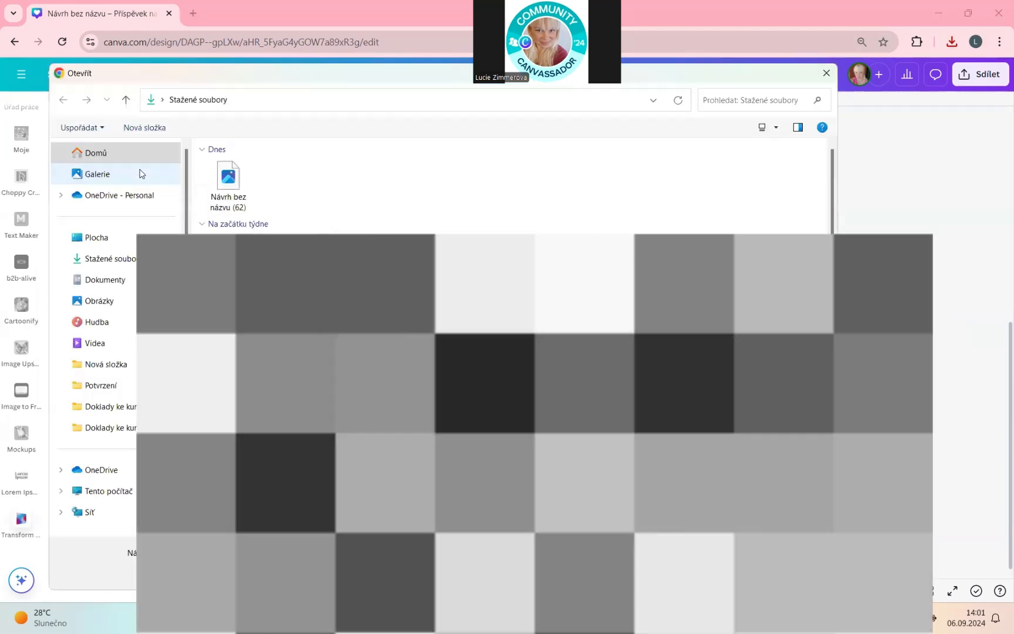
pyautogui.click(228, 186)
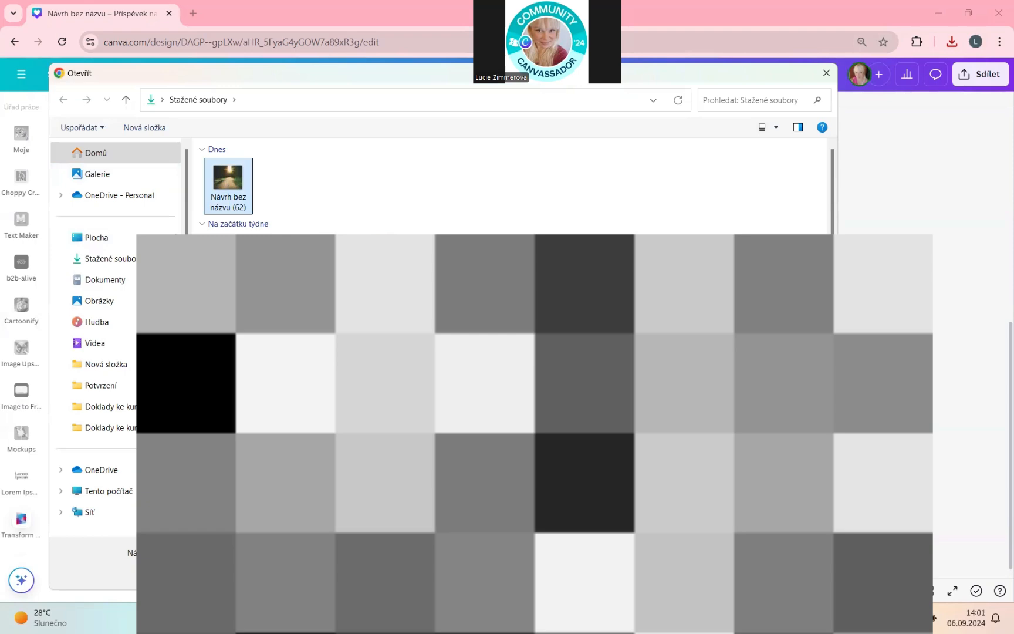
pyautogui.doubleClick(230, 199)
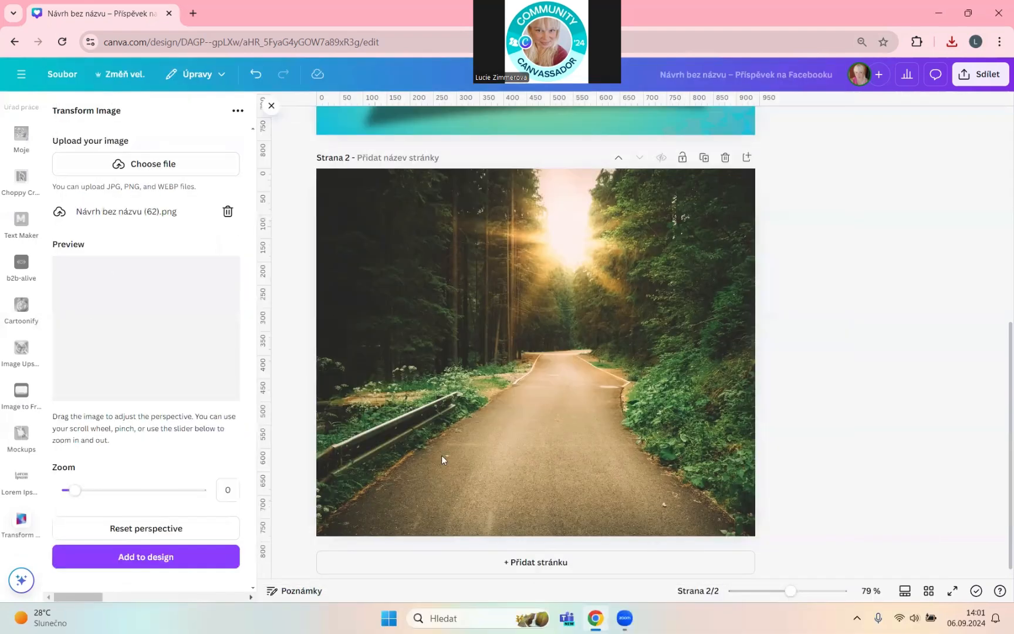
# Detach the forest road photo from the page 2 background and delete it from the page
pyautogui.click(631, 428)
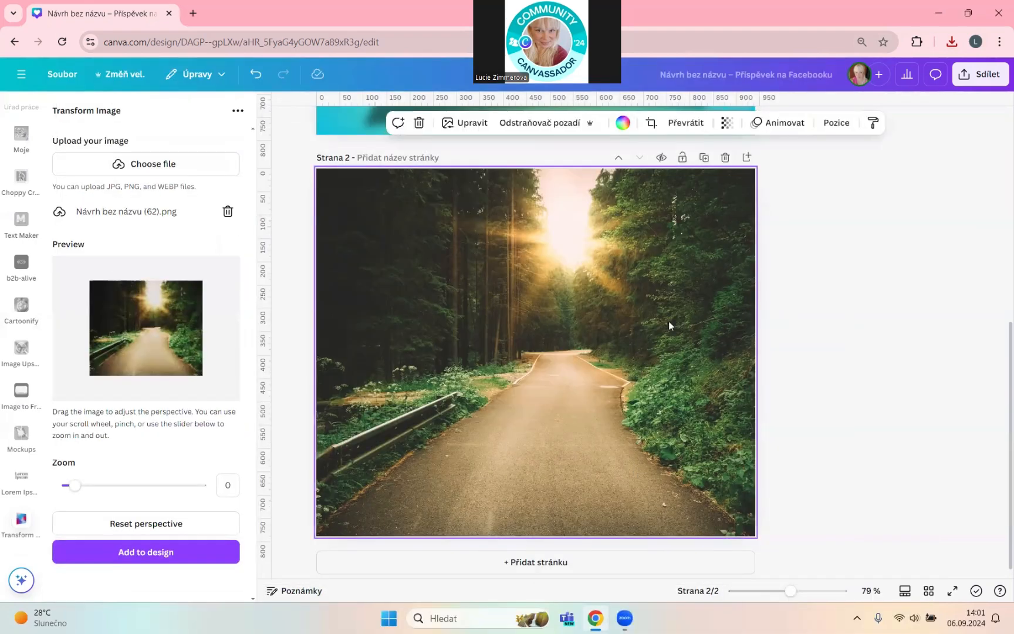
pyautogui.rightClick(639, 386)
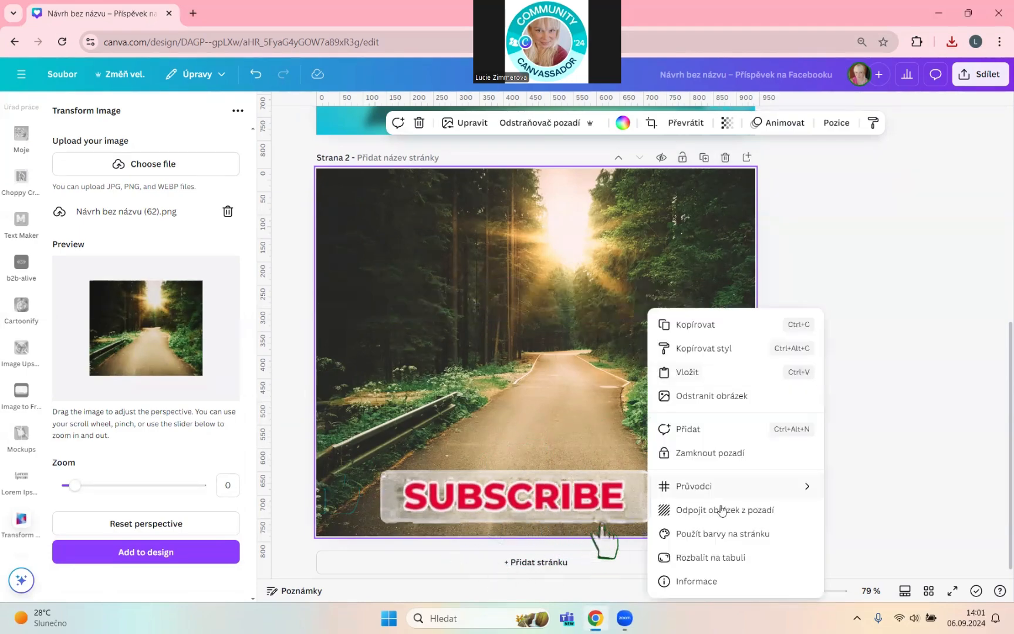
pyautogui.click(674, 330)
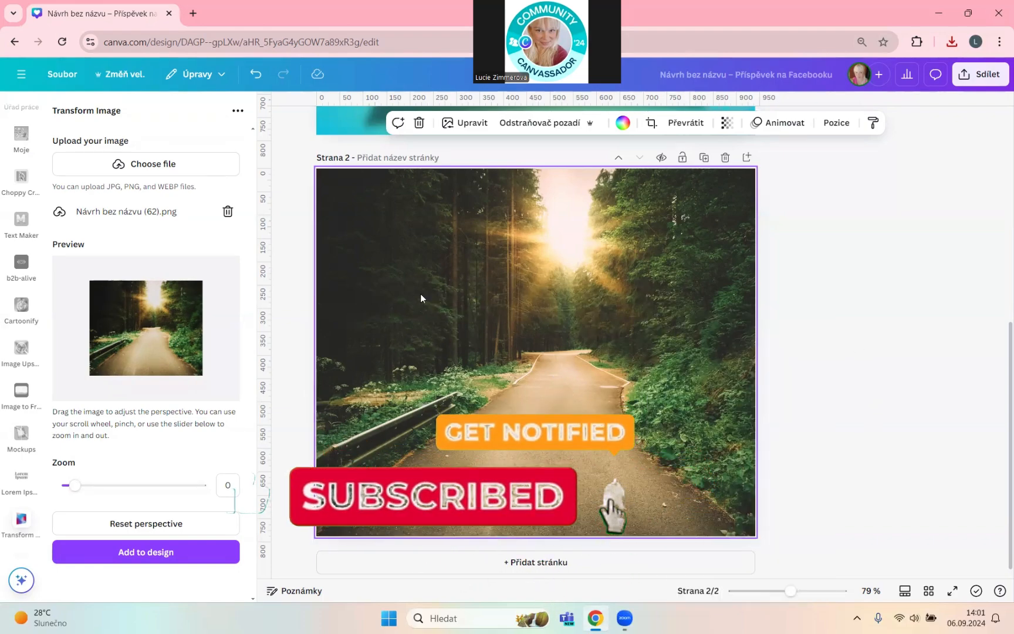
pyautogui.rightClick(523, 343)
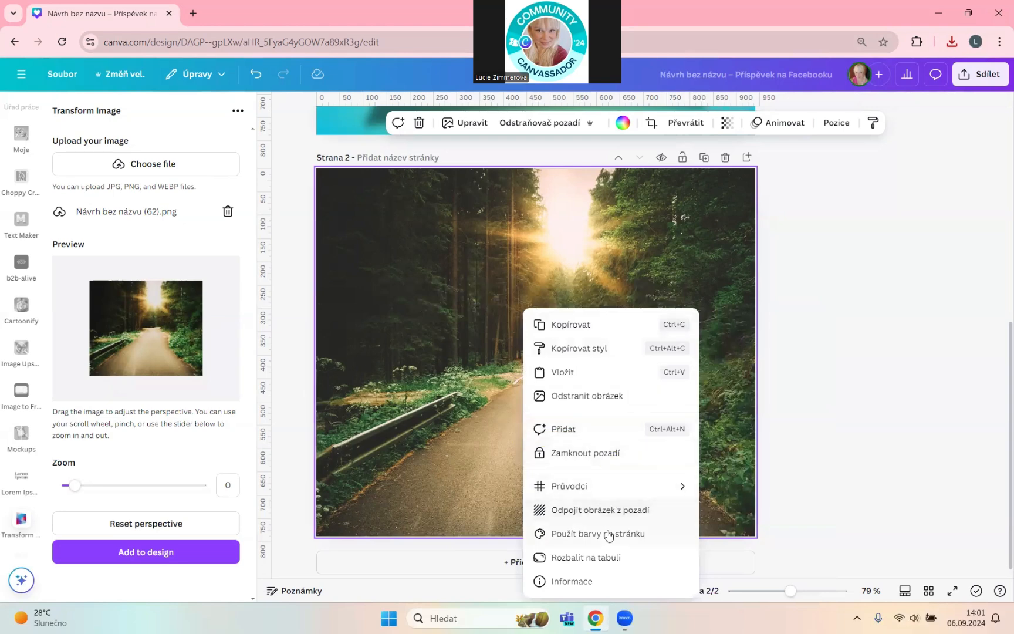
pyautogui.click(610, 509)
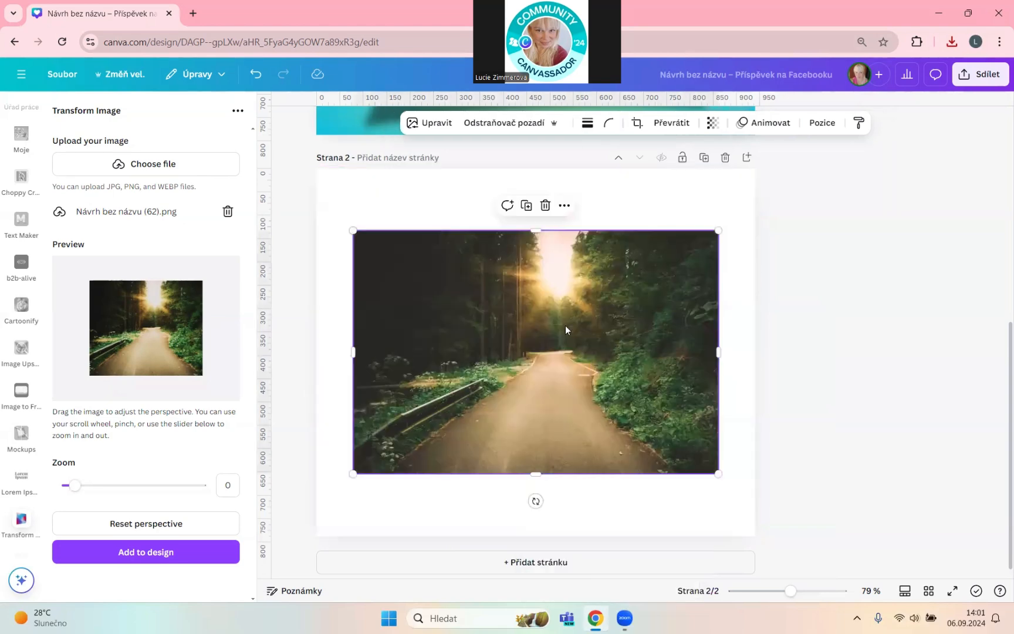
pyautogui.click(544, 206)
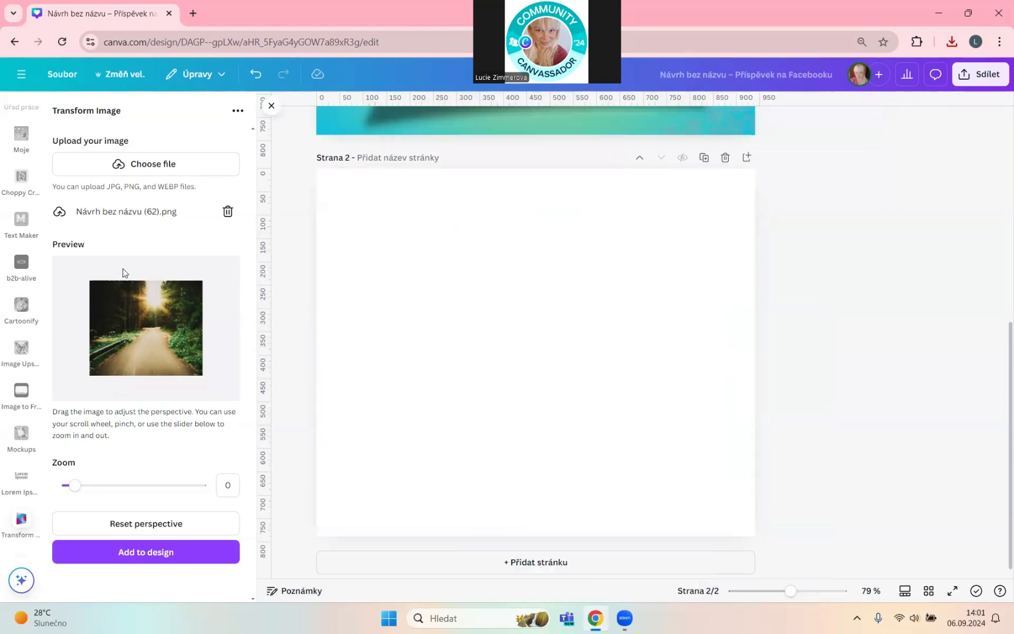
# Set the Transform Image zoom to 0.32 and tilt the road photo backwards into a slightly turned, flat-lying perspective
pyautogui.moveTo(79, 492)
pyautogui.mouseDown()
pyautogui.moveTo(98, 485)
pyautogui.moveTo(80, 493)
pyautogui.mouseUp()
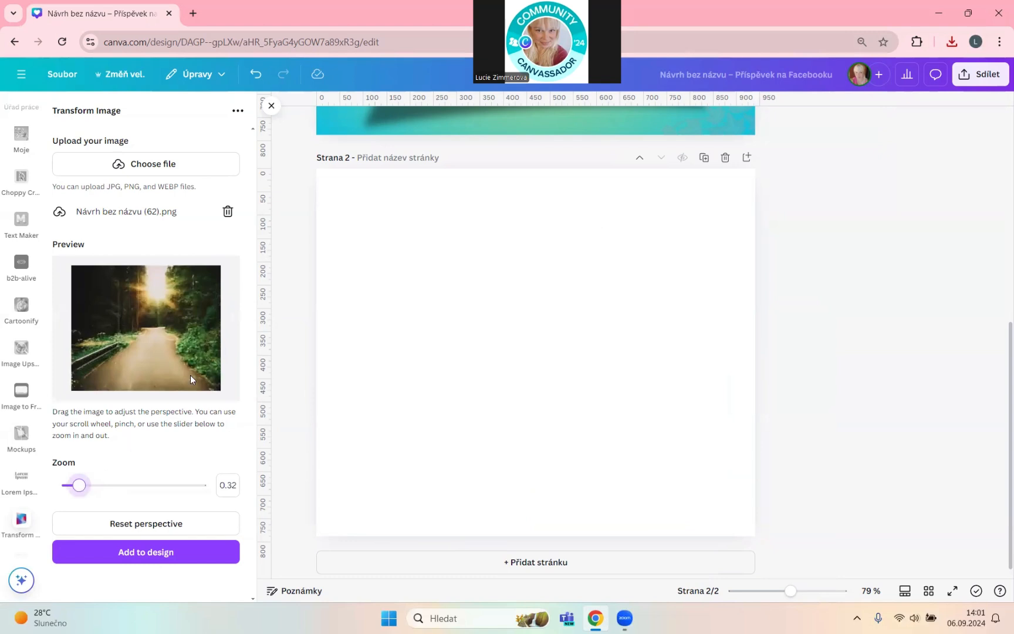
pyautogui.moveTo(190, 379); pyautogui.dragTo(196, 353)
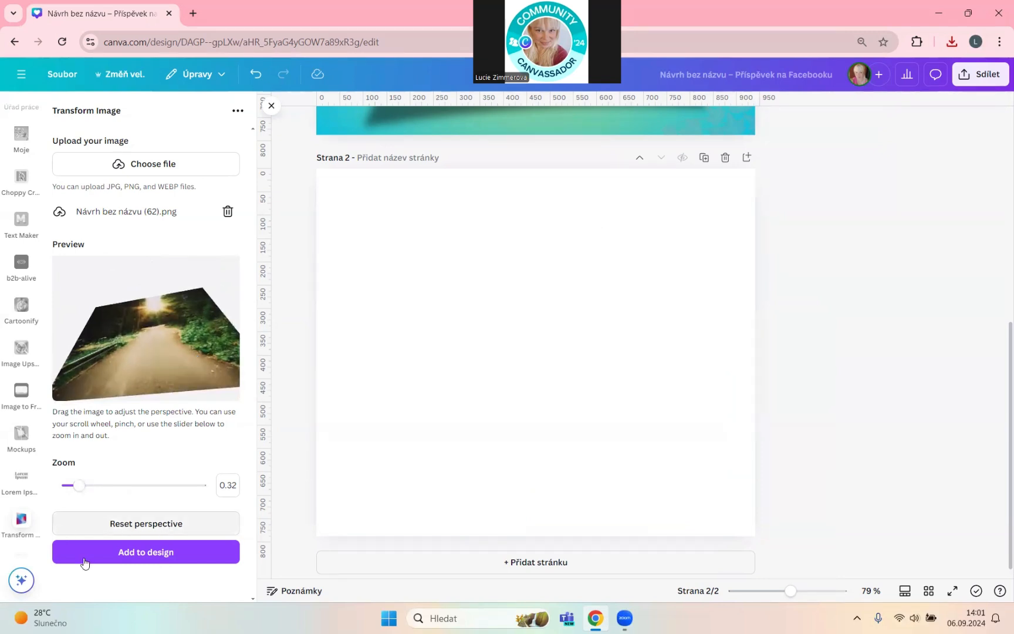
pyautogui.click(142, 558)
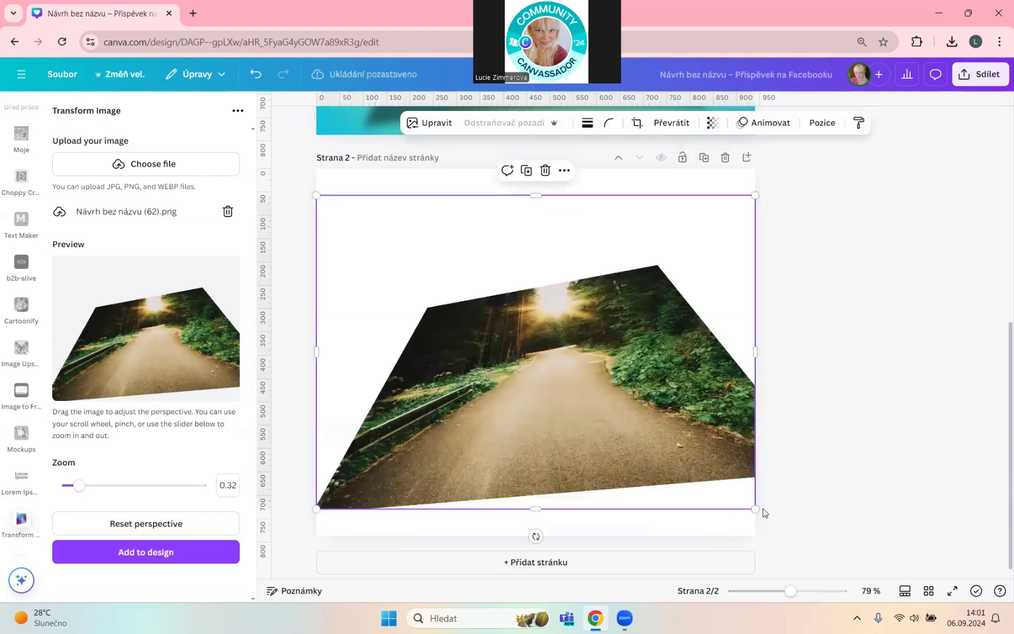
pyautogui.moveTo(749, 505); pyautogui.dragTo(731, 491)
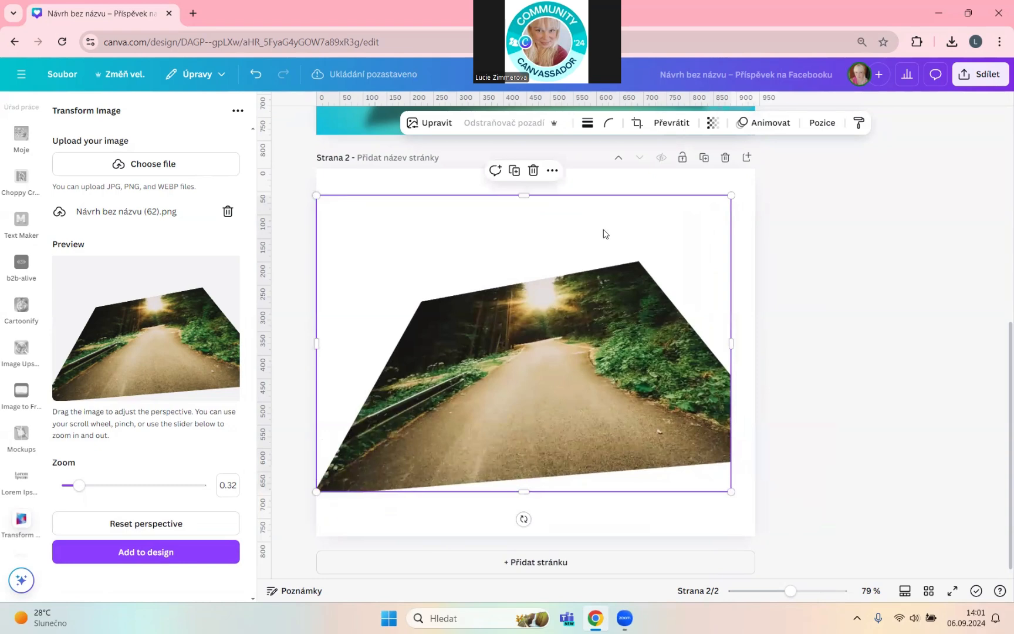
pyautogui.click(532, 170)
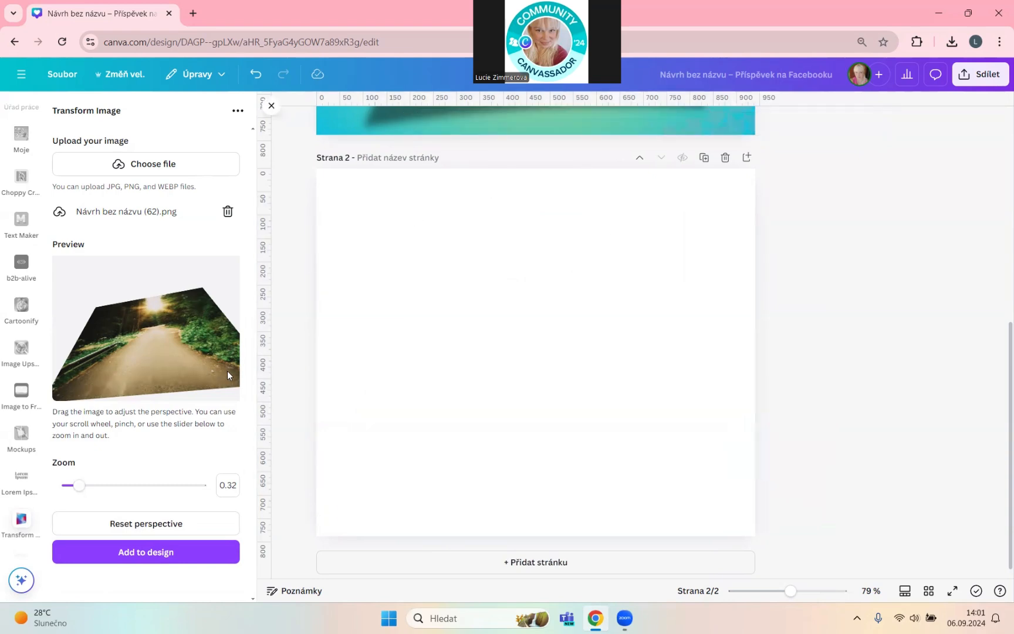
# Adjust the photo's tilt slightly, reduce the zoom to -0.16 so the whole image fits, and add it to page 2
pyautogui.moveTo(227, 371); pyautogui.dragTo(227, 369)
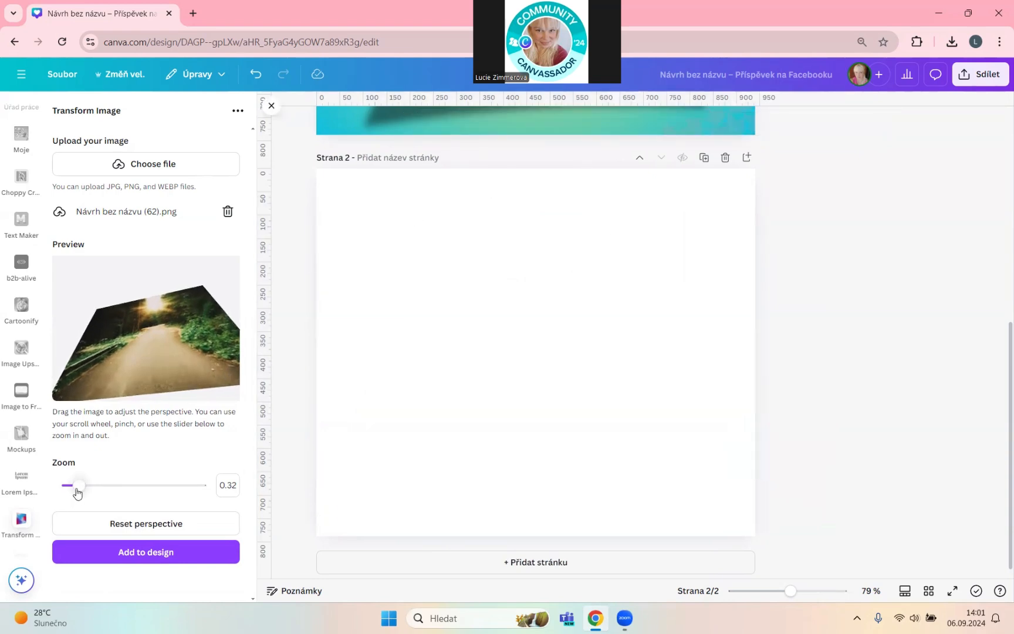
pyautogui.moveTo(77, 492); pyautogui.dragTo(74, 493)
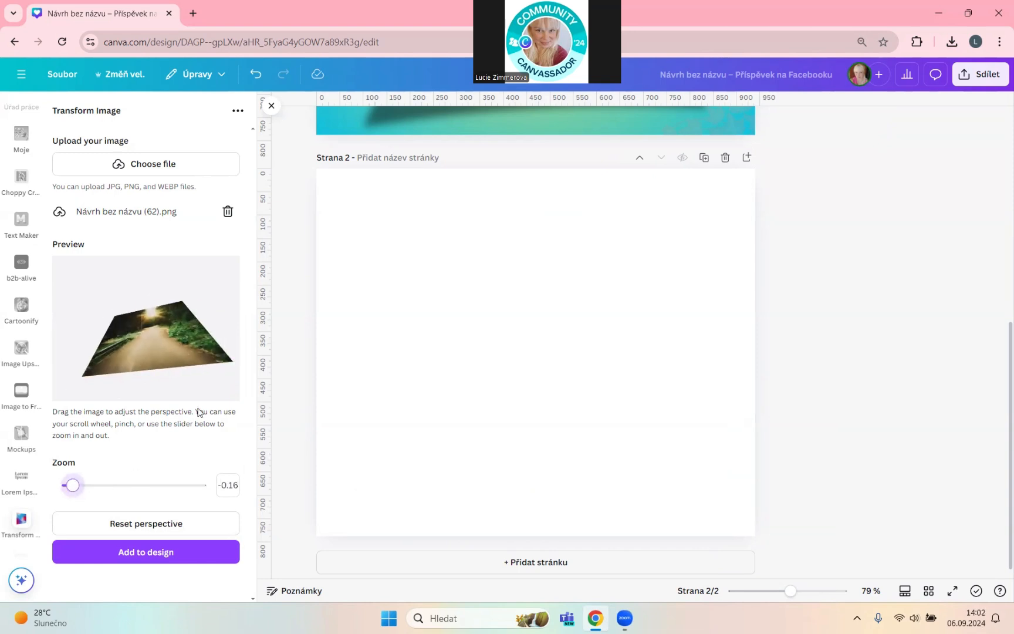
pyautogui.click(172, 562)
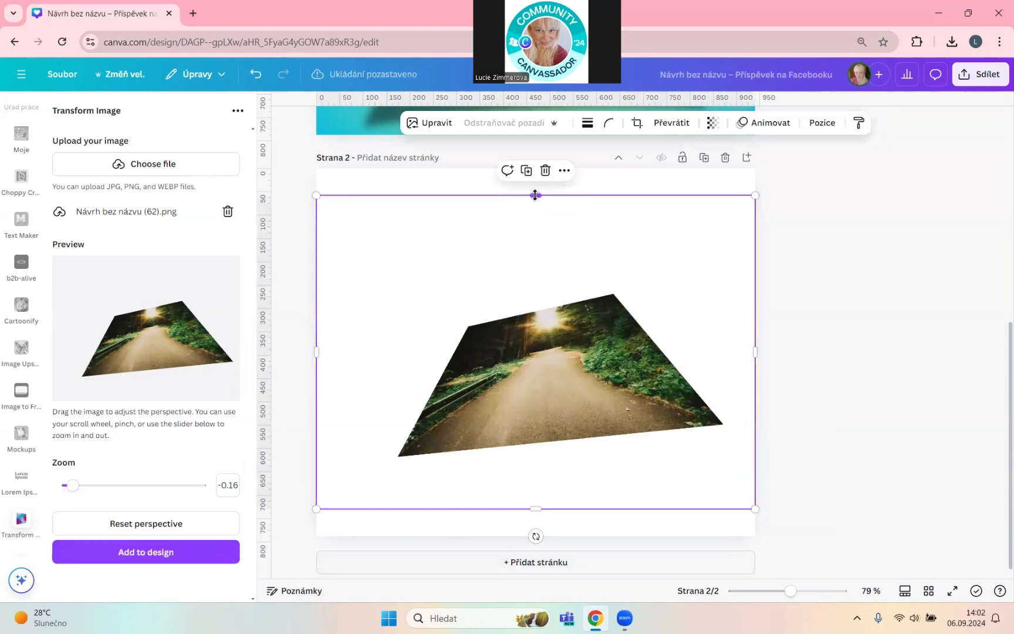
# Crop the empty margins on all four sides of the tilted road image on page 2
pyautogui.moveTo(536, 195); pyautogui.dragTo(536, 271)
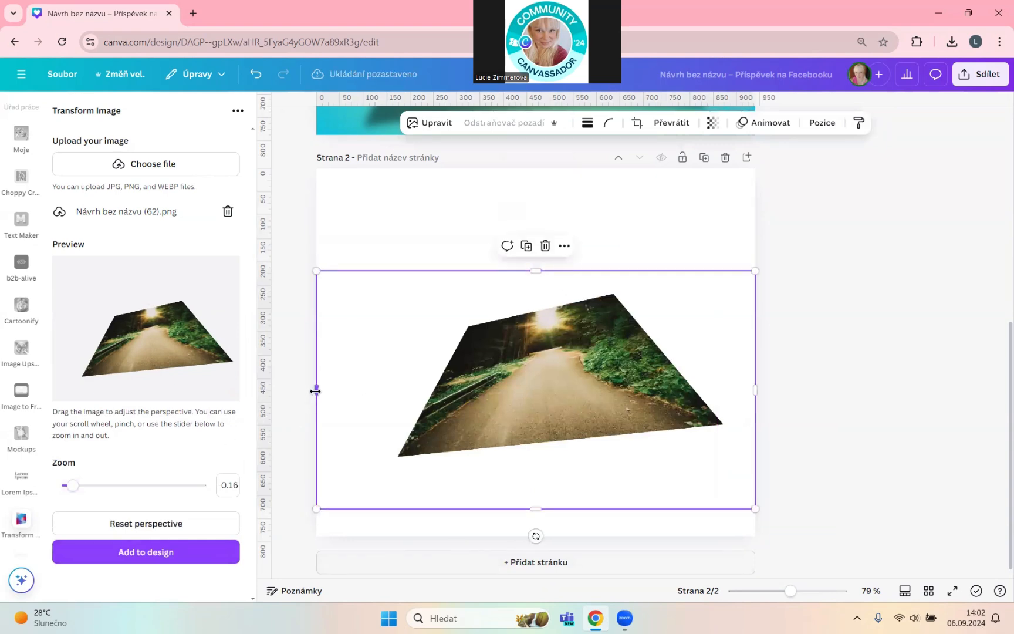
pyautogui.moveTo(315, 391); pyautogui.dragTo(375, 389)
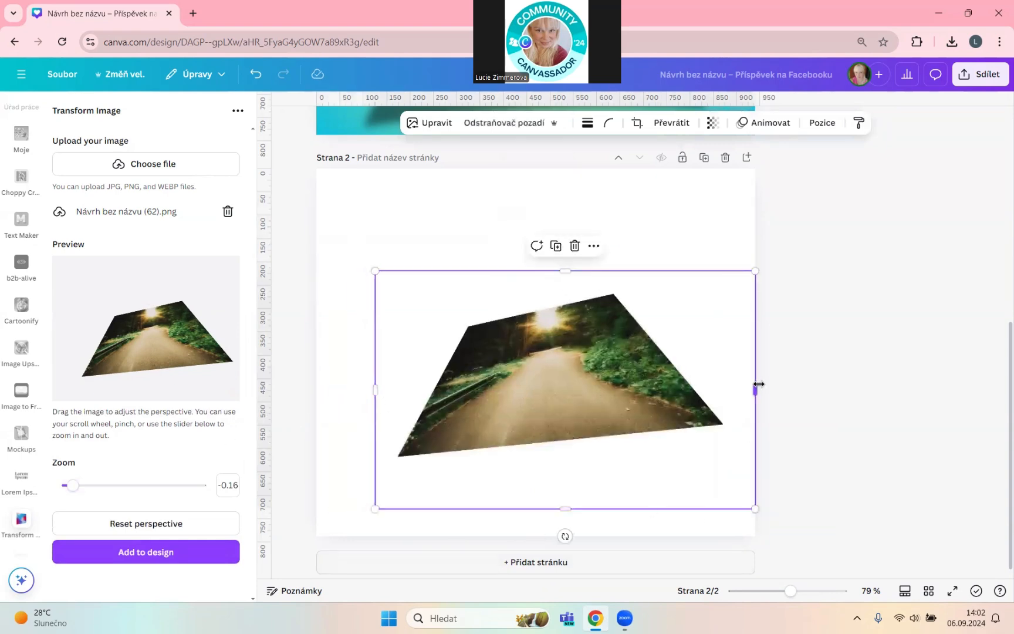
pyautogui.moveTo(758, 384); pyautogui.dragTo(744, 387)
pyautogui.moveTo(563, 508); pyautogui.dragTo(558, 491)
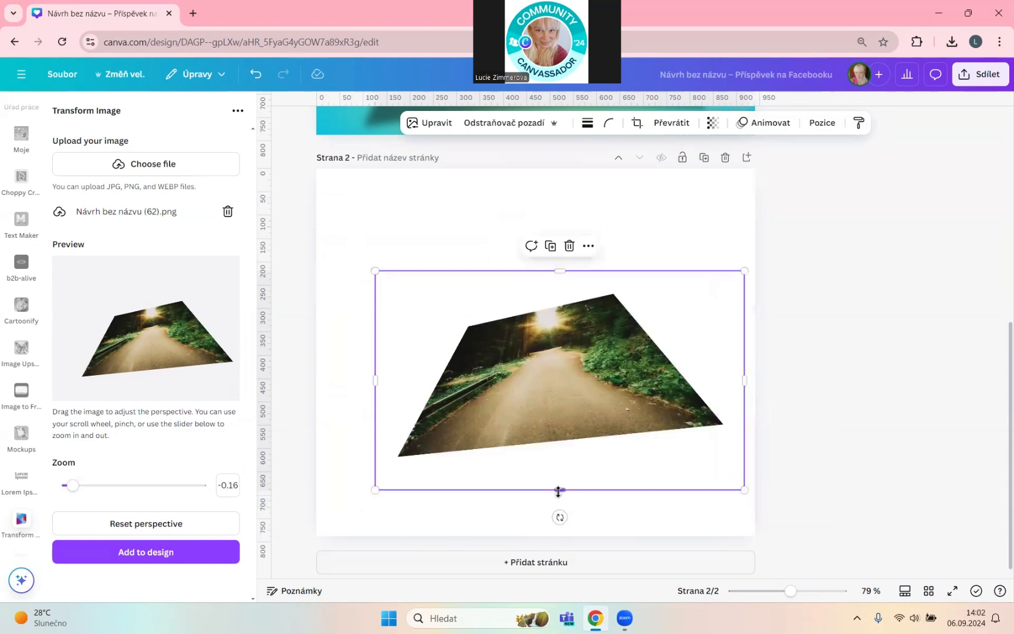
# Enlarge the tilted road image on page 2 so its frame reaches the page's right edge
pyautogui.click(271, 105)
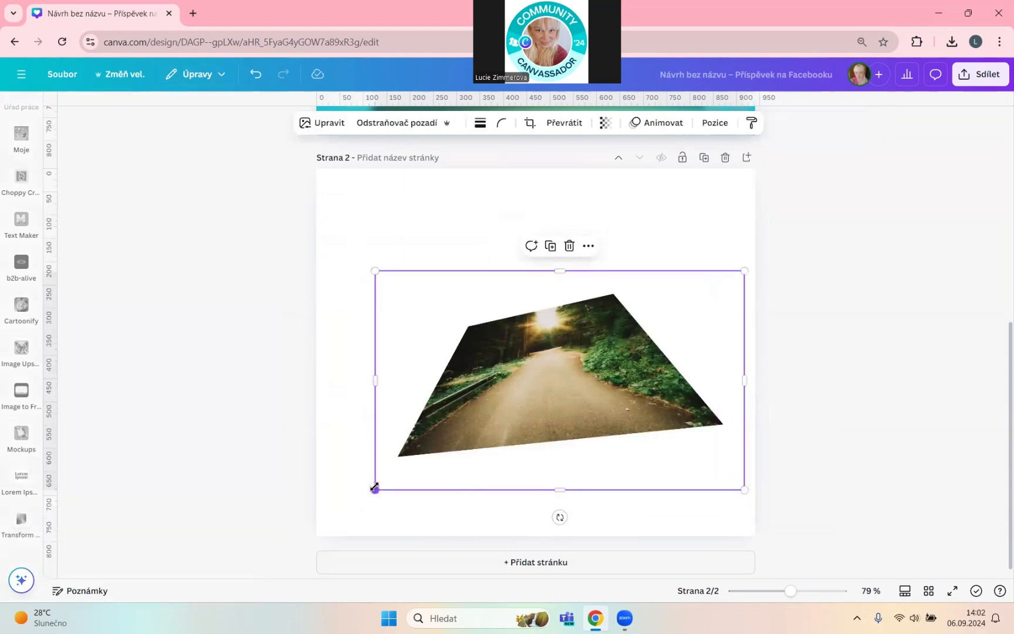
pyautogui.moveTo(374, 487); pyautogui.dragTo(339, 511)
pyautogui.moveTo(501, 439); pyautogui.dragTo(512, 436)
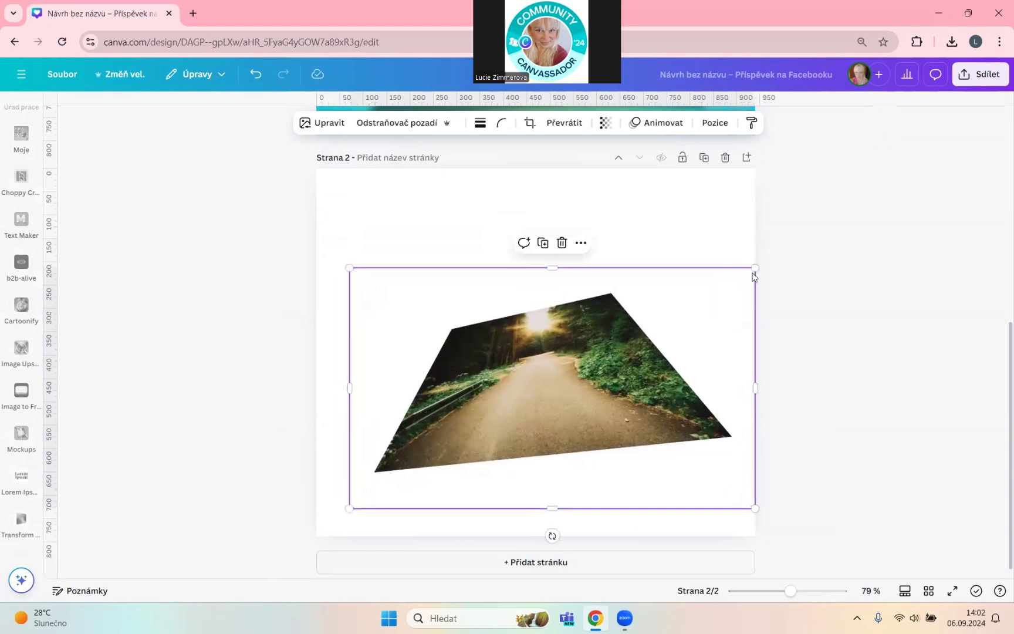
pyautogui.moveTo(758, 266); pyautogui.dragTo(763, 264)
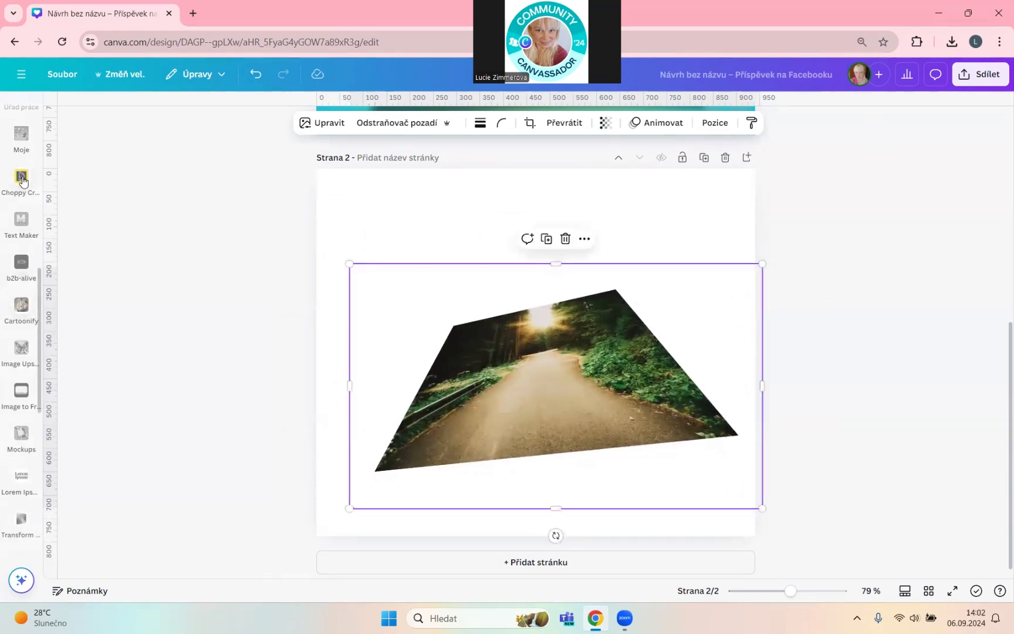
# Search the elements library for "turisti" and limit the results to photos
pyautogui.scroll(5, 24, 272)
pyautogui.scroll(3, 24, 270)
pyautogui.moveTo(23, 159)
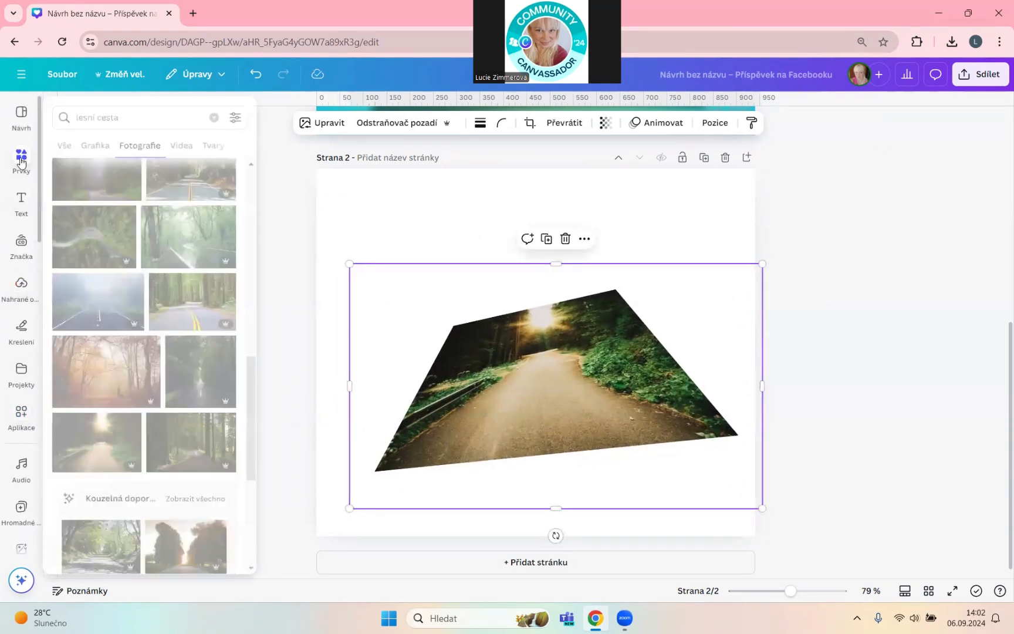
pyautogui.click(214, 118)
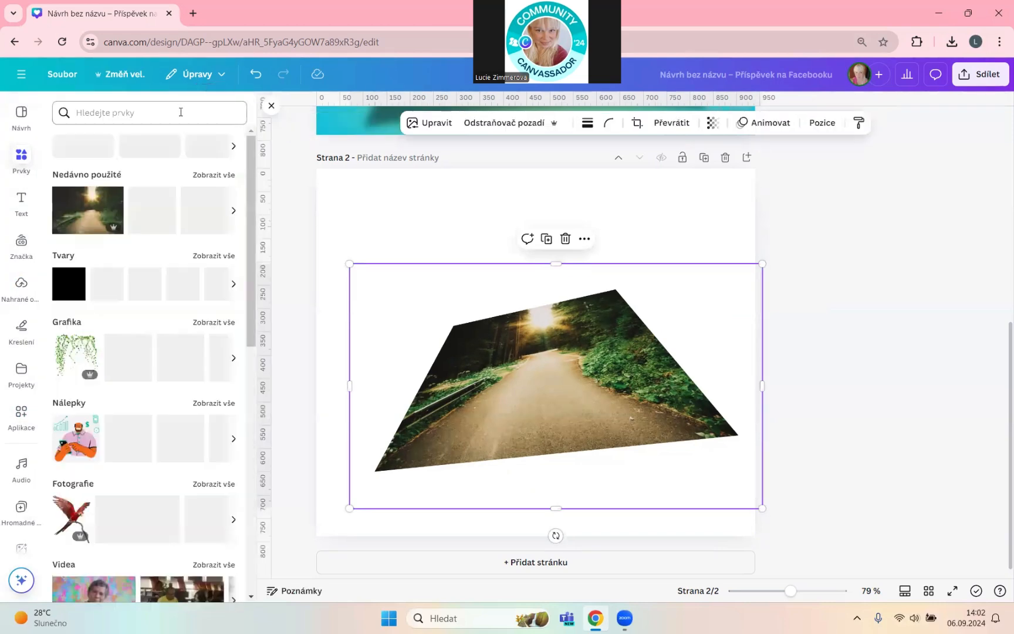
pyautogui.click(181, 112)
pyautogui.write('turis')
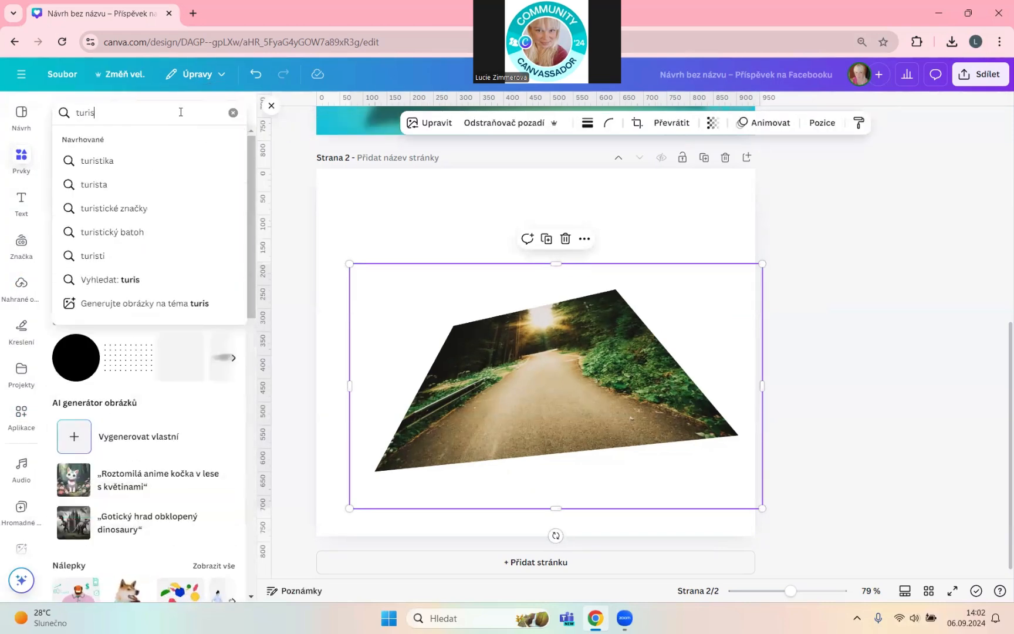
pyautogui.write('ti')
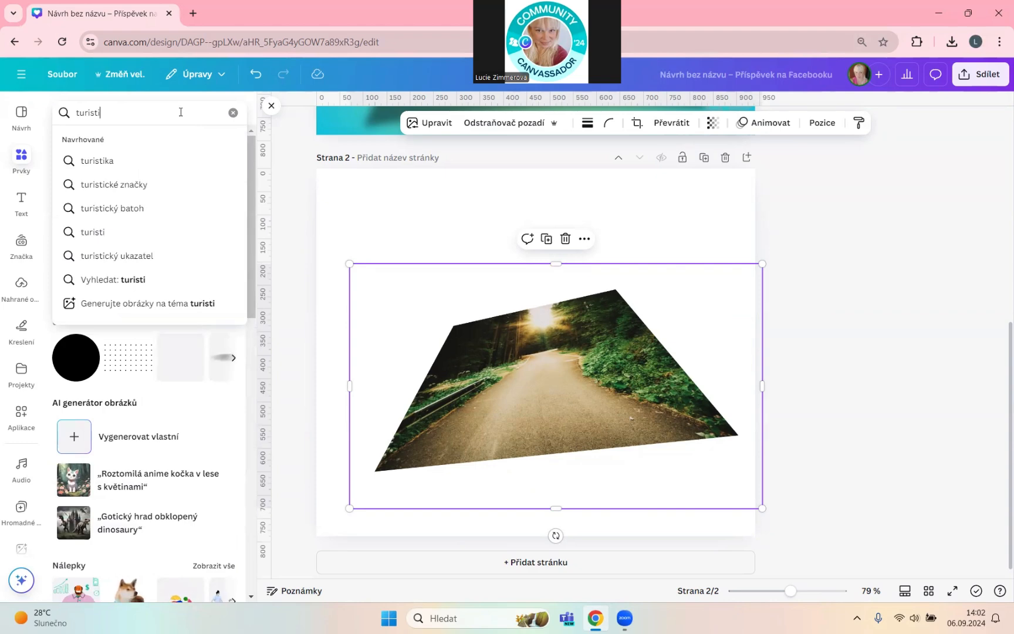
pyautogui.press('Return')
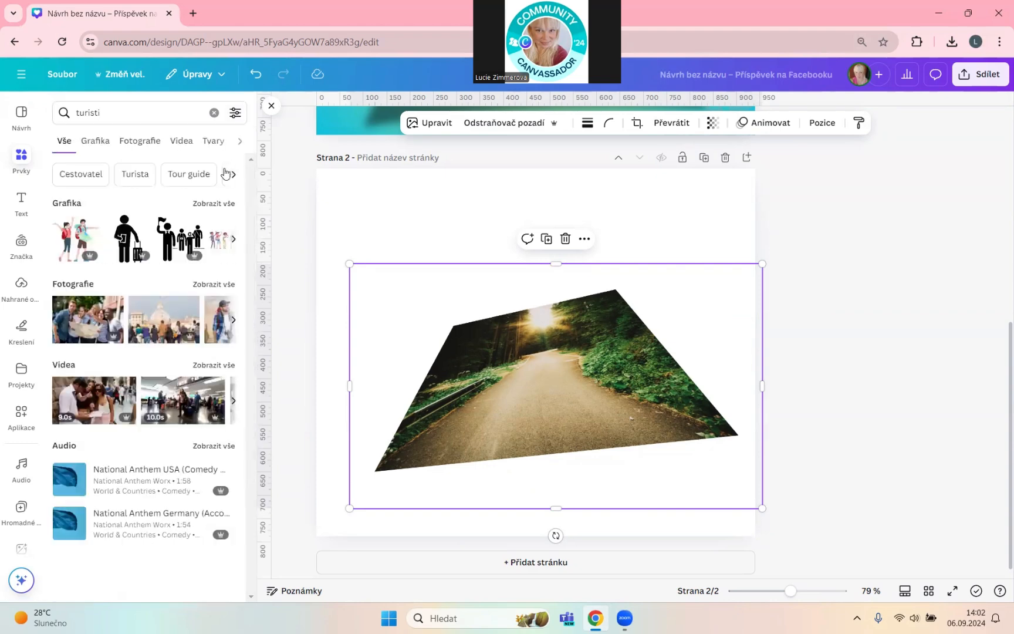
pyautogui.click(142, 143)
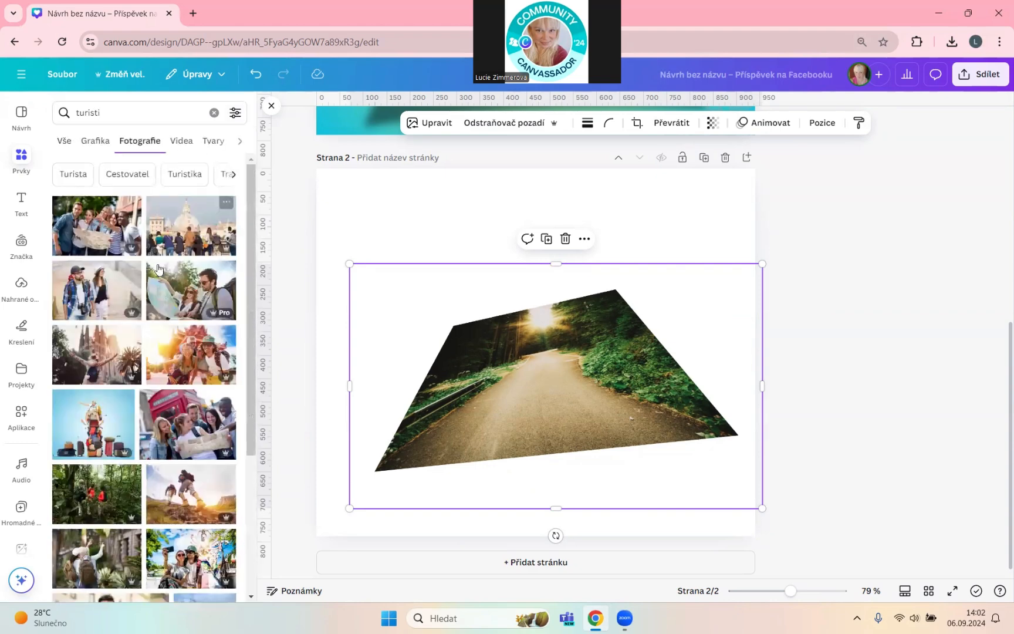
# Add the portrait photo of a standing couple with backpacks to page 2 and enlarge it over the road
pyautogui.scroll(-6, 157, 268)
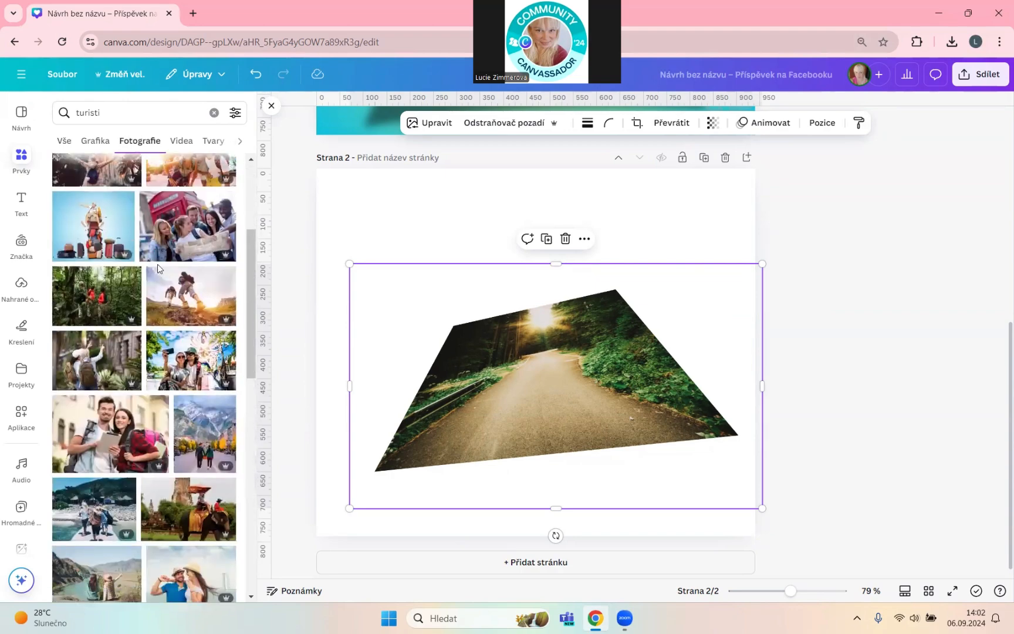
pyautogui.scroll(-10, 148, 383)
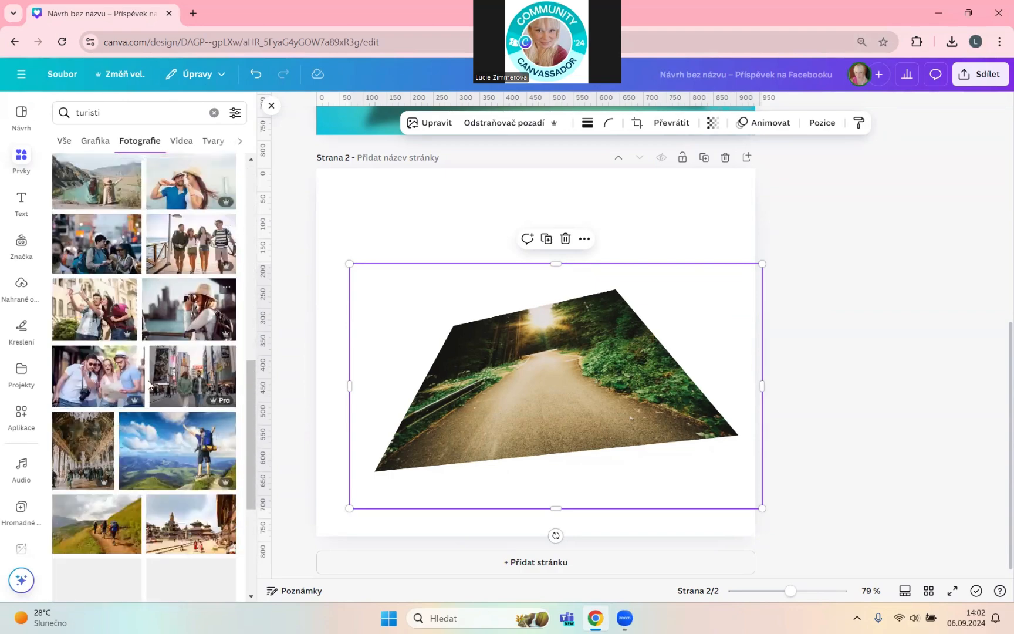
pyautogui.scroll(-4, 149, 387)
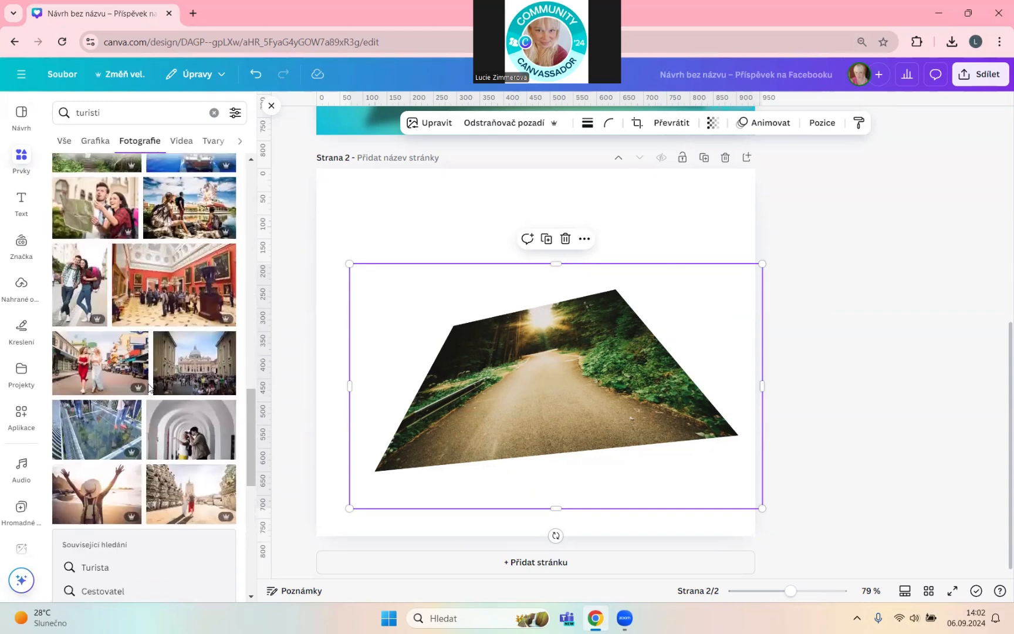
pyautogui.click(84, 289)
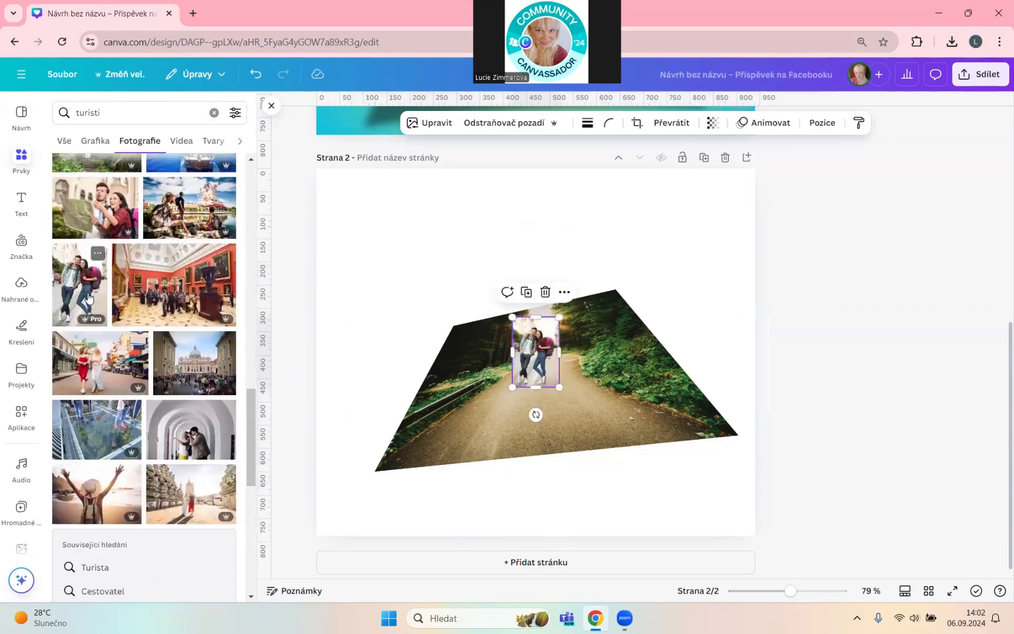
pyautogui.moveTo(512, 317); pyautogui.dragTo(549, 311)
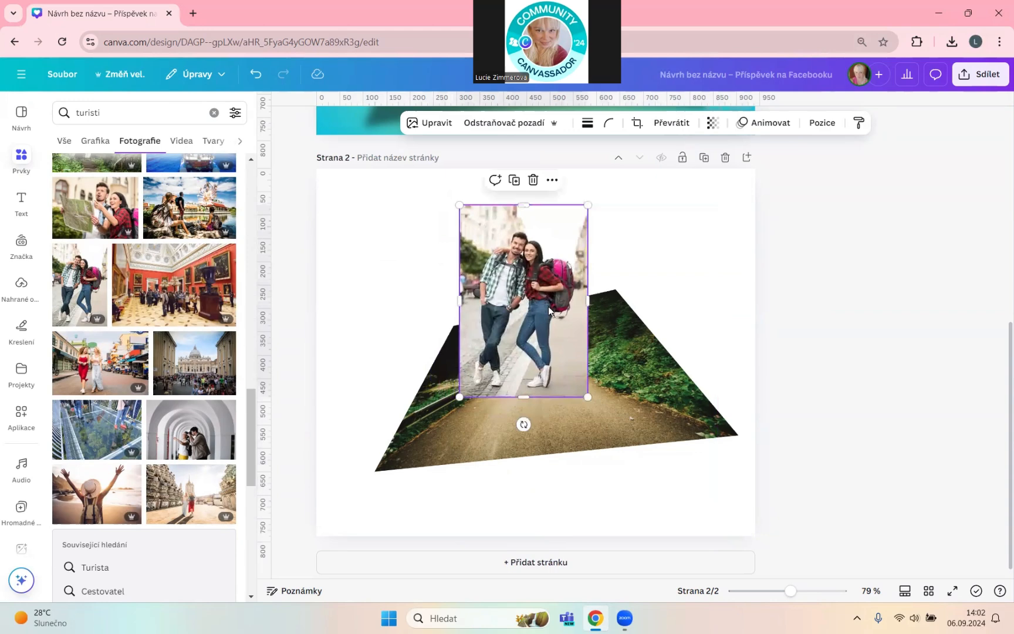
# Remove the background from the couple photo, enlarge the cutout and raise it on the road image
pyautogui.click(503, 122)
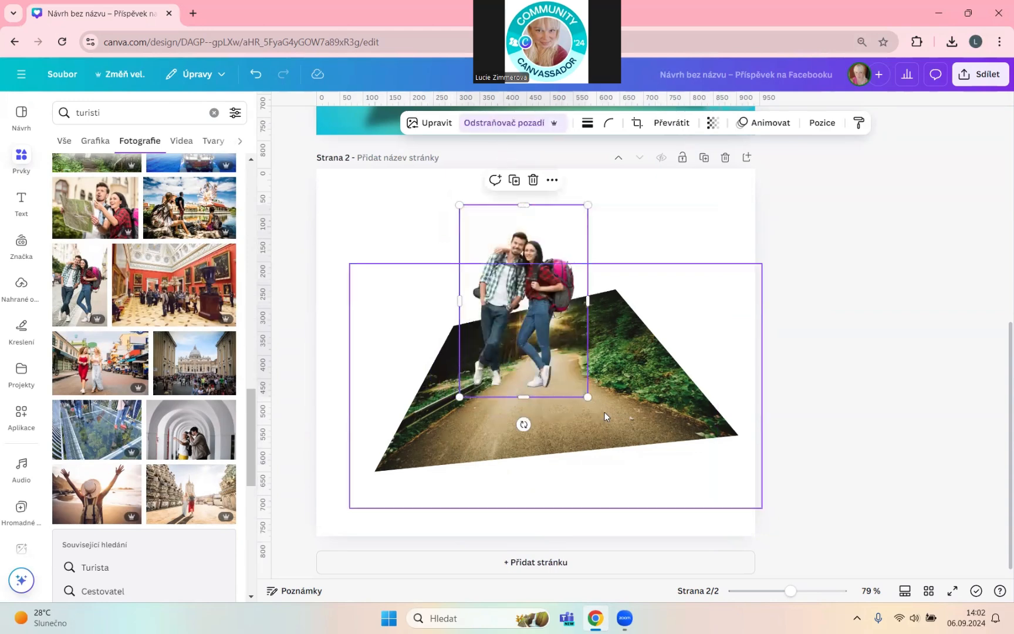
pyautogui.moveTo(587, 396); pyautogui.dragTo(637, 457)
pyautogui.moveTo(567, 355); pyautogui.dragTo(557, 310)
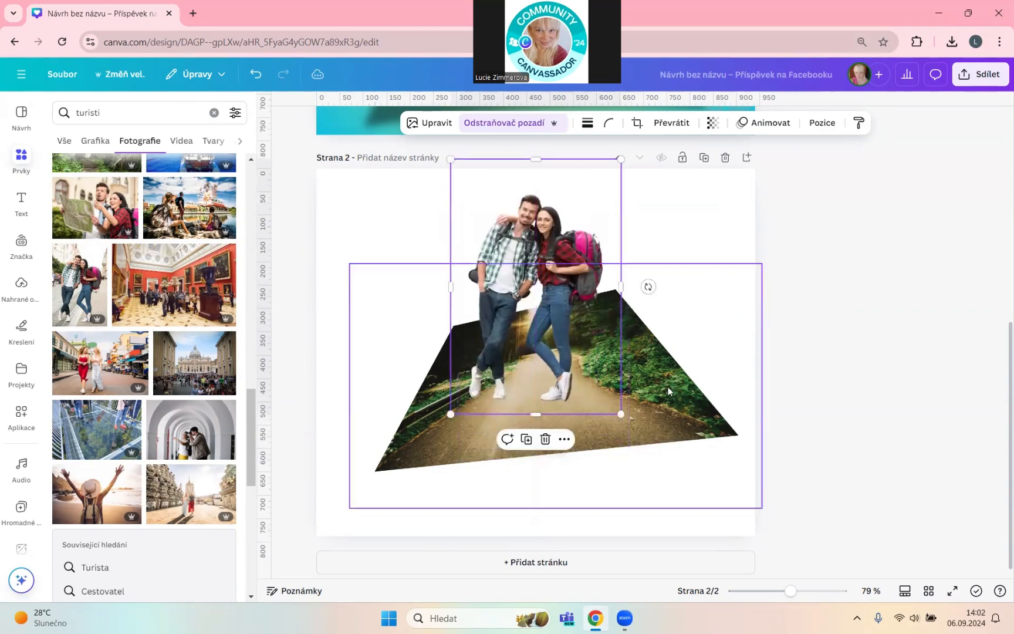
# Shrink and reposition the road image, and lower and enlarge the couple cutout so they stand on the road
pyautogui.click(668, 387)
pyautogui.moveTo(762, 267); pyautogui.dragTo(731, 321)
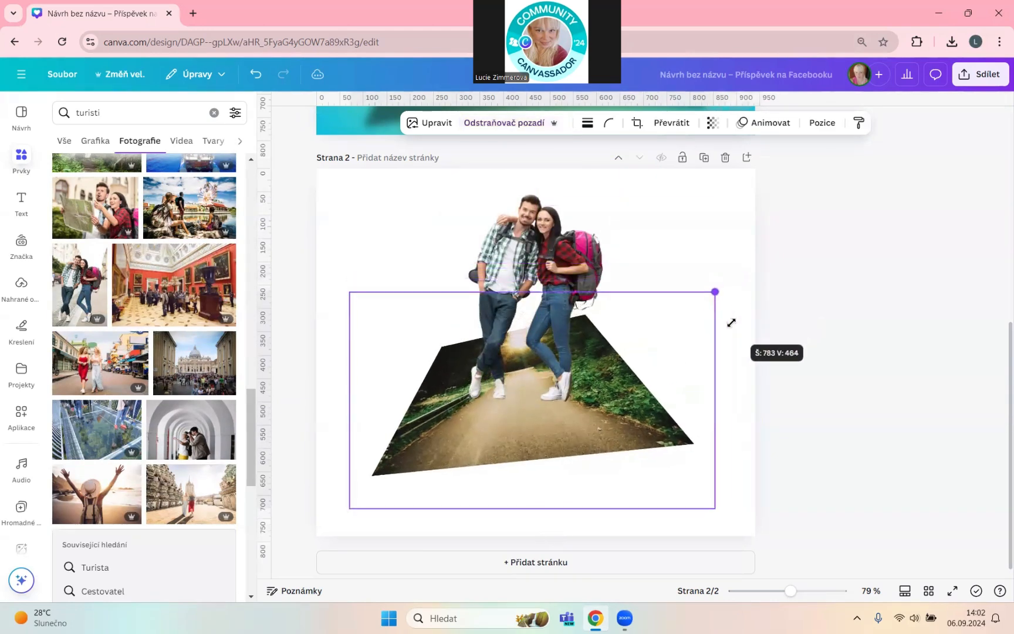
pyautogui.moveTo(611, 345); pyautogui.dragTo(622, 362)
pyautogui.moveTo(549, 229); pyautogui.dragTo(563, 285)
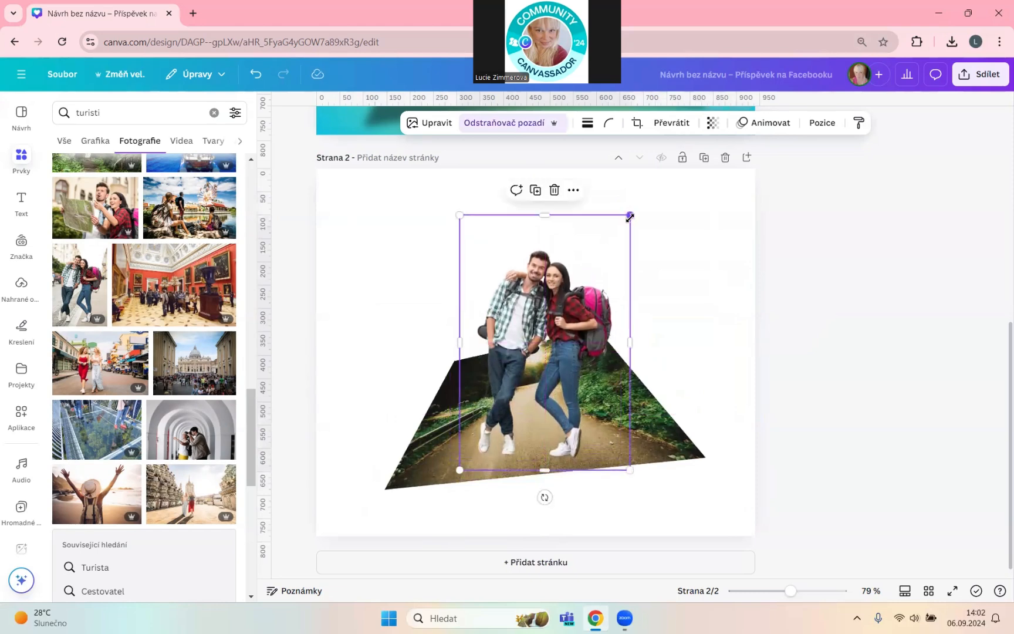
pyautogui.moveTo(629, 216); pyautogui.dragTo(648, 181)
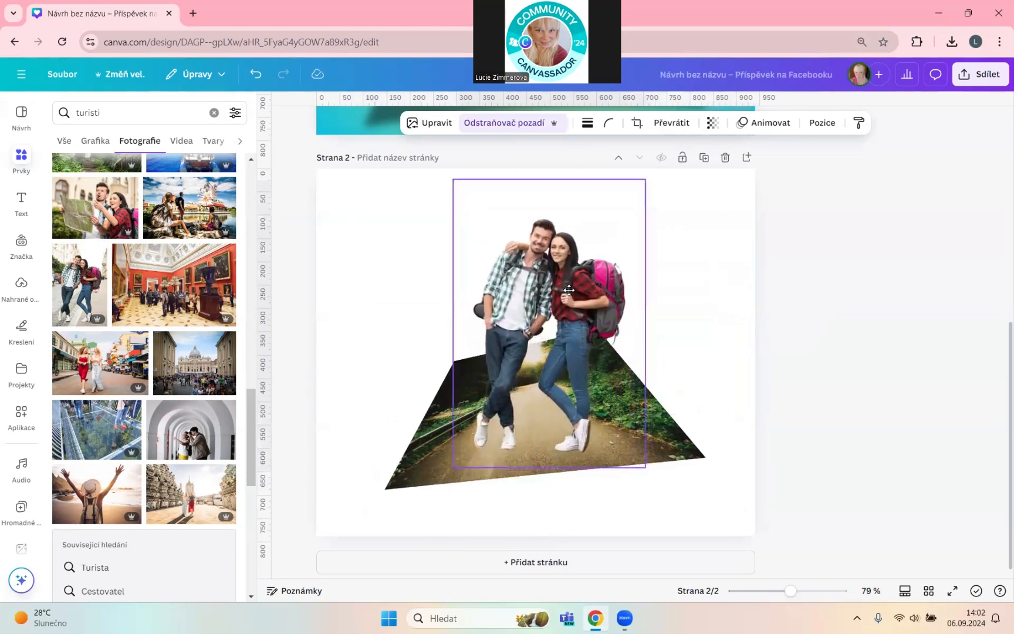
# Enlarge the road image beyond the page edges, rotate it slightly counterclockwise and position it under the couple
pyautogui.click(660, 434)
pyautogui.moveTo(362, 521); pyautogui.dragTo(313, 552)
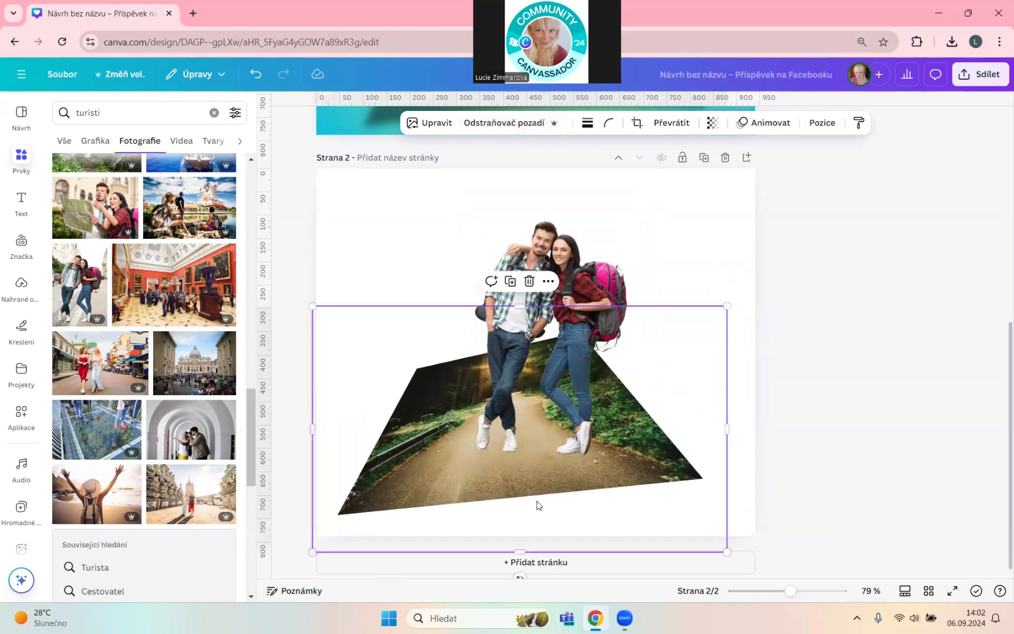
pyautogui.moveTo(539, 505); pyautogui.dragTo(570, 486)
pyautogui.moveTo(743, 292); pyautogui.dragTo(793, 264)
pyautogui.moveTo(563, 568); pyautogui.dragTo(574, 556)
pyautogui.moveTo(800, 237); pyautogui.dragTo(795, 251)
pyautogui.moveTo(664, 388)
pyautogui.mouseDown()
pyautogui.moveTo(661, 412)
pyautogui.moveTo(653, 404)
pyautogui.mouseUp()
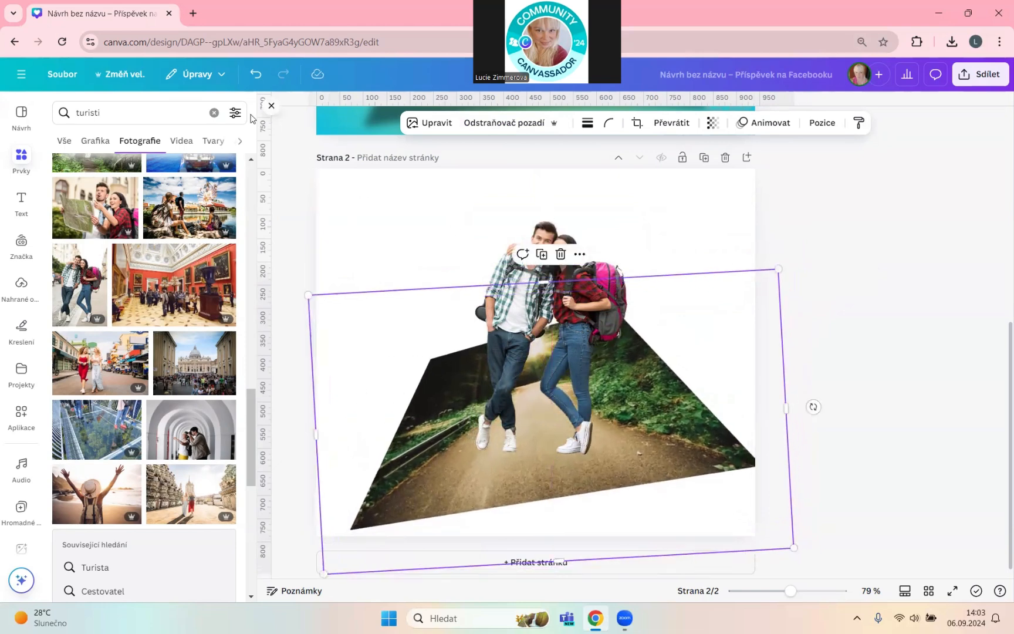
# Search the elements library for "shadow" and limit the results to graphics
pyautogui.click(214, 112)
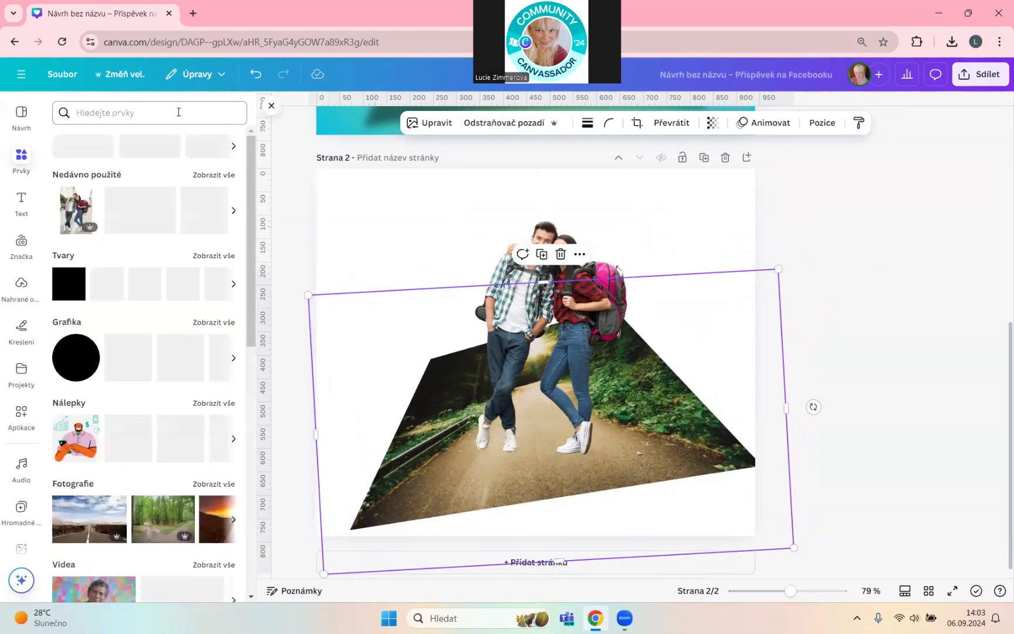
pyautogui.click(178, 112)
pyautogui.write('shadod')
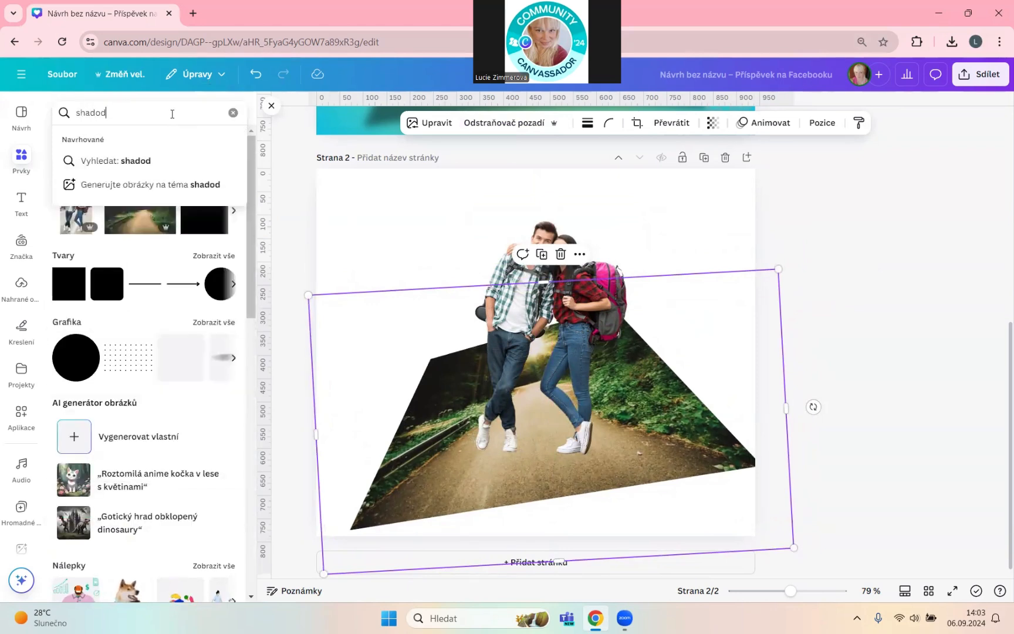
pyautogui.press('BackSpace')
pyautogui.write('w')
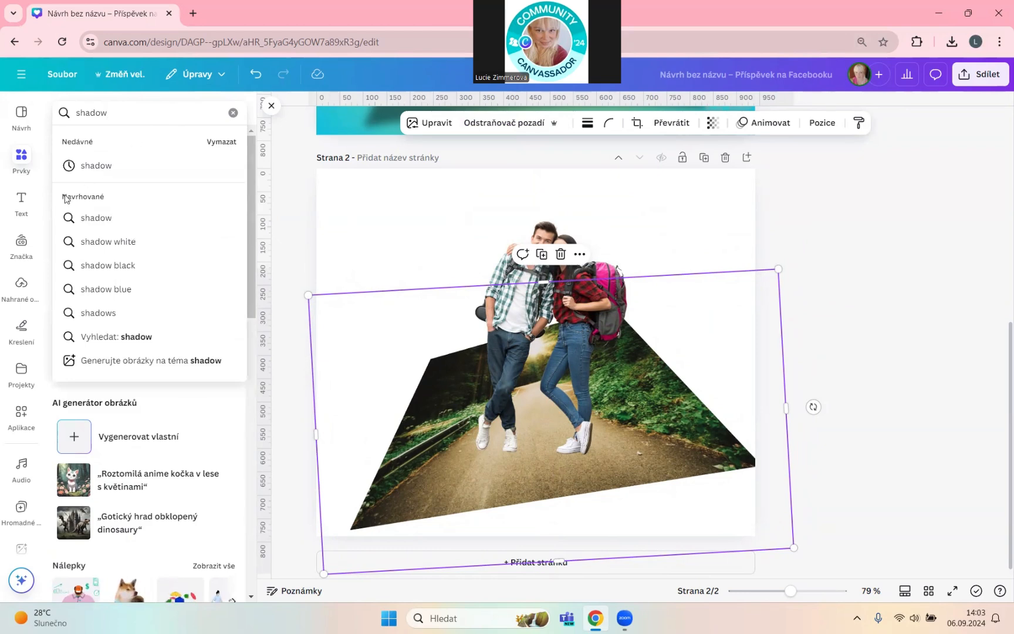
pyautogui.click(82, 167)
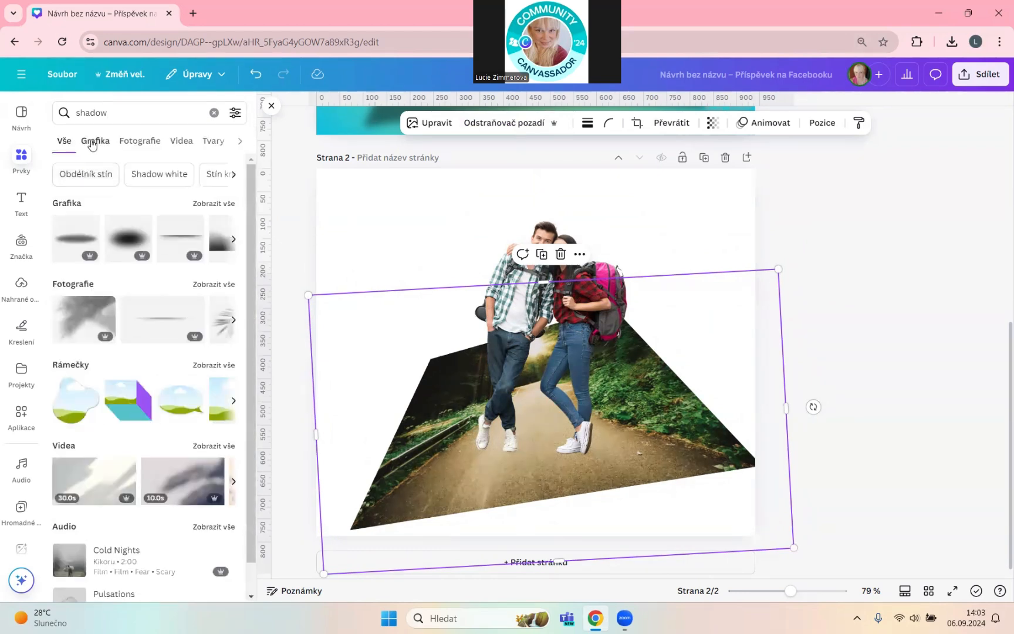
pyautogui.click(93, 142)
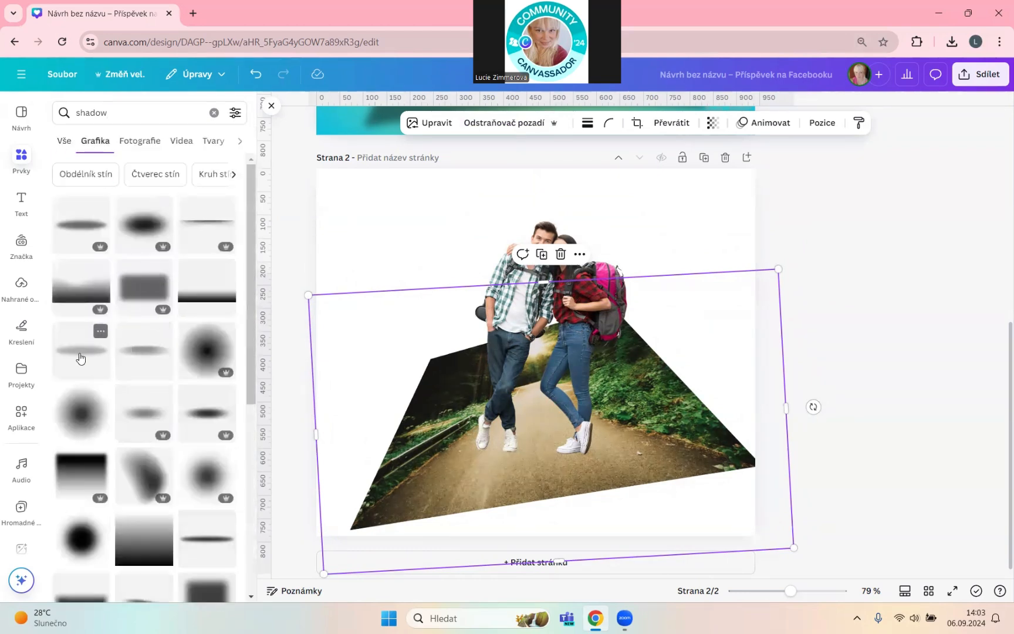
# Place a light, flat oval shadow graphic beneath the couple's feet and send it one layer backward behind them
pyautogui.click(81, 352)
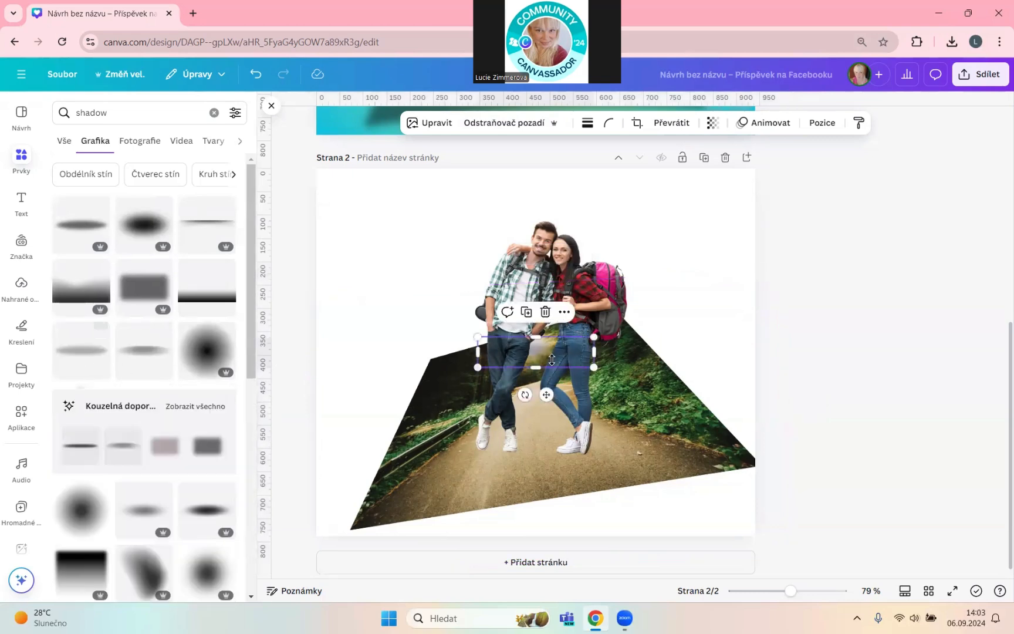
pyautogui.click(271, 106)
pyautogui.moveTo(793, 595)
pyautogui.mouseDown()
pyautogui.moveTo(822, 594)
pyautogui.moveTo(807, 597)
pyautogui.mouseUp()
pyautogui.scroll(-2, 760, 420)
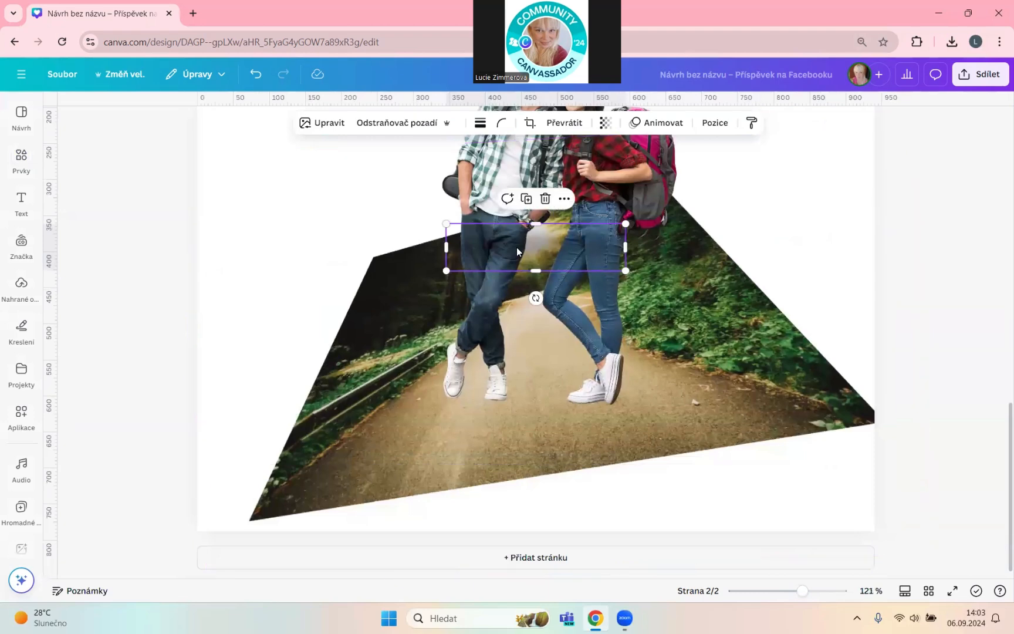
pyautogui.moveTo(513, 260); pyautogui.dragTo(540, 395)
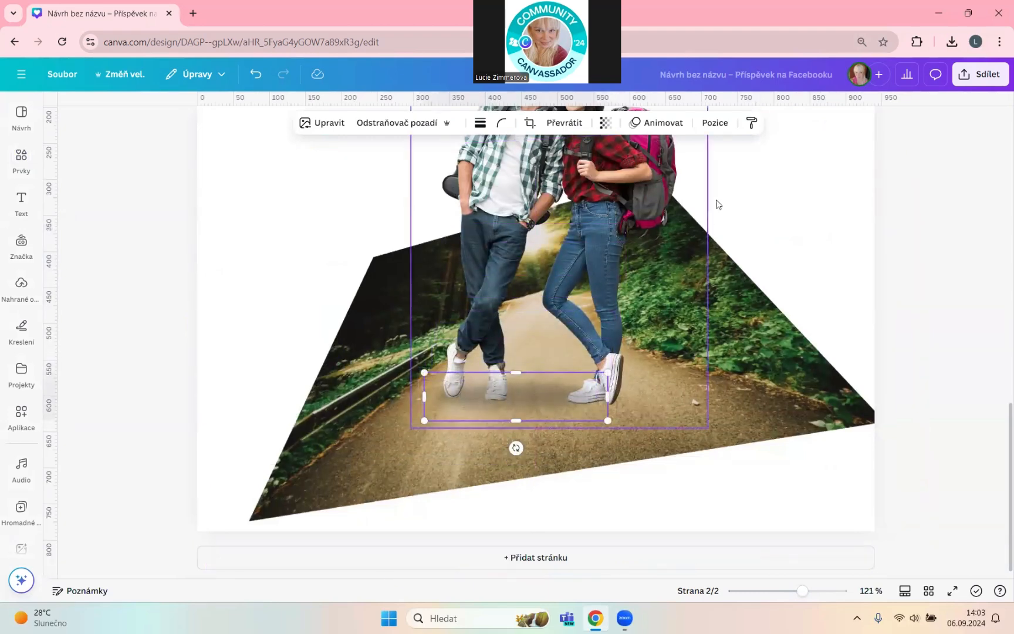
pyautogui.click(716, 123)
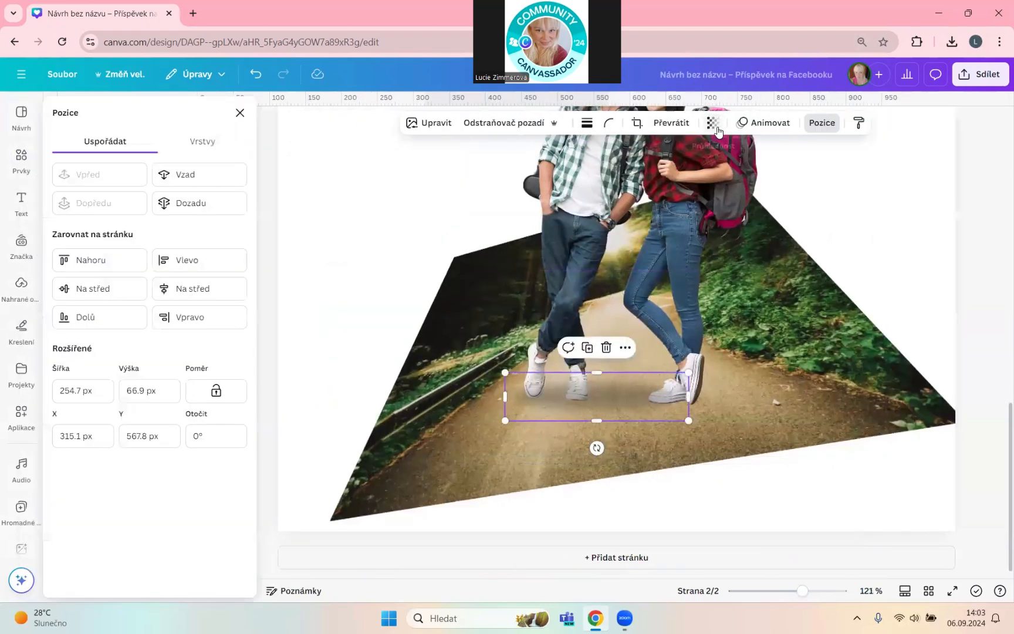
pyautogui.click(179, 179)
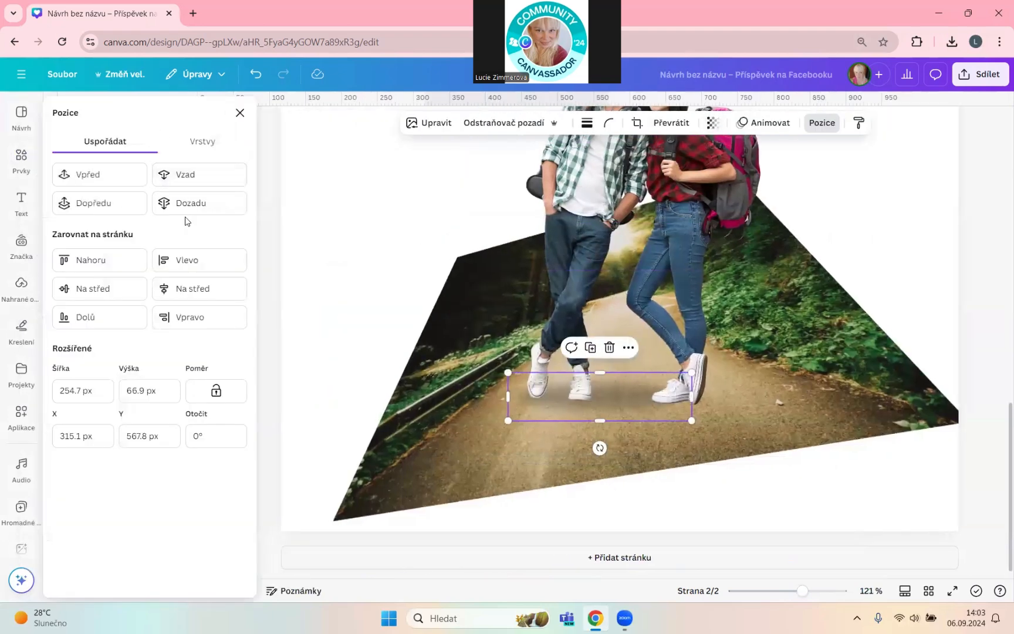
# Duplicate the shadow, rotate the copy to -7.3° under the woman's shoes, and send it one layer backward
pyautogui.click(590, 347)
pyautogui.moveTo(594, 396); pyautogui.dragTo(717, 391)
pyautogui.moveTo(735, 447); pyautogui.dragTo(742, 447)
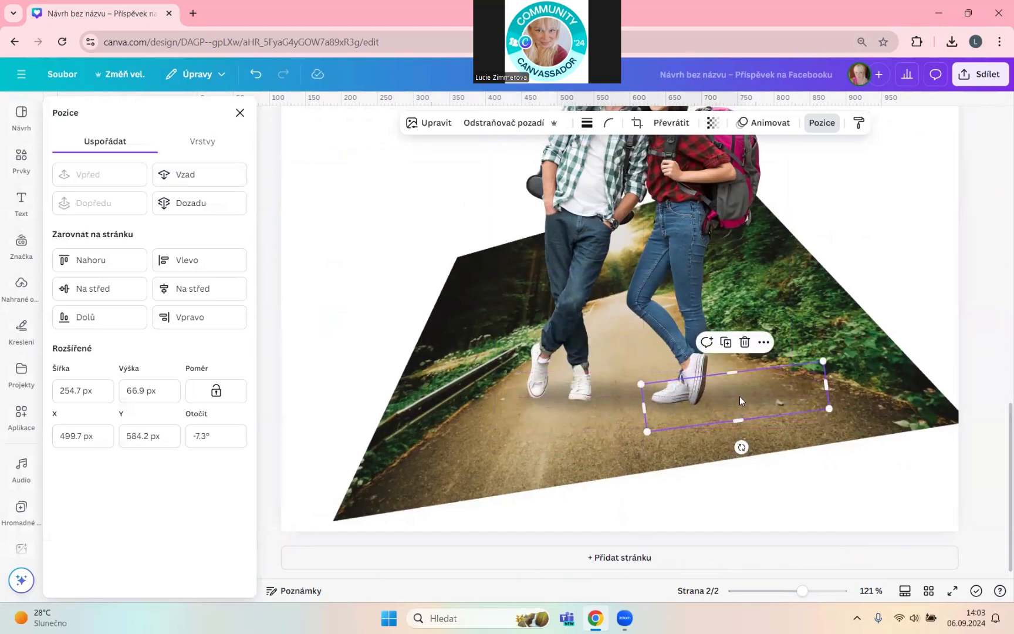
pyautogui.moveTo(739, 396); pyautogui.dragTo(738, 392)
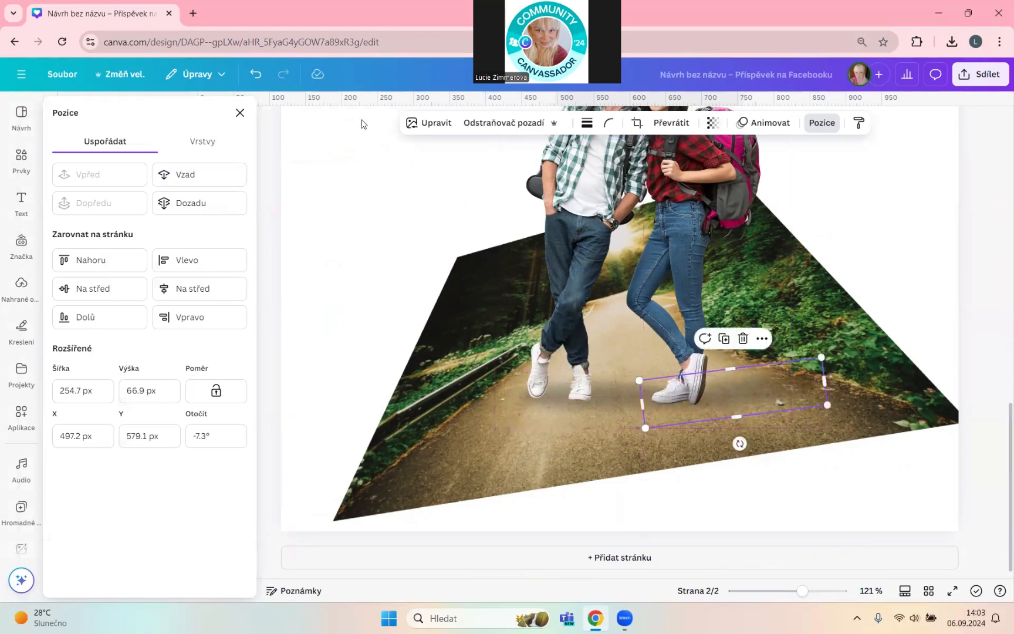
pyautogui.click(165, 179)
# Rotate the original shadow slightly counterclockwise and reposition it under the man's shoes to match the tilted road
pyautogui.click(534, 400)
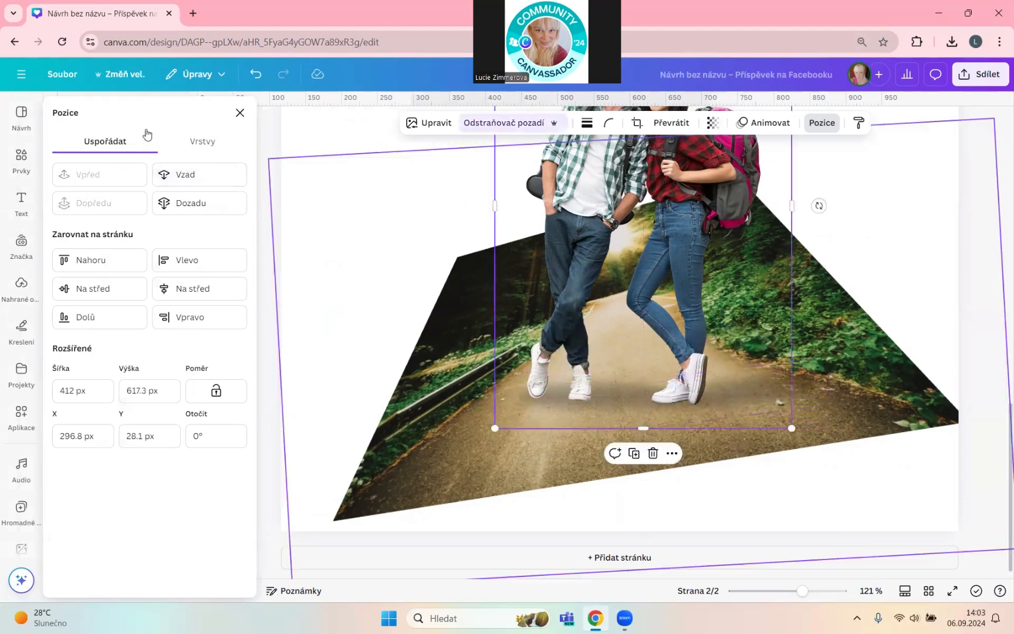
pyautogui.click(210, 144)
pyautogui.click(170, 283)
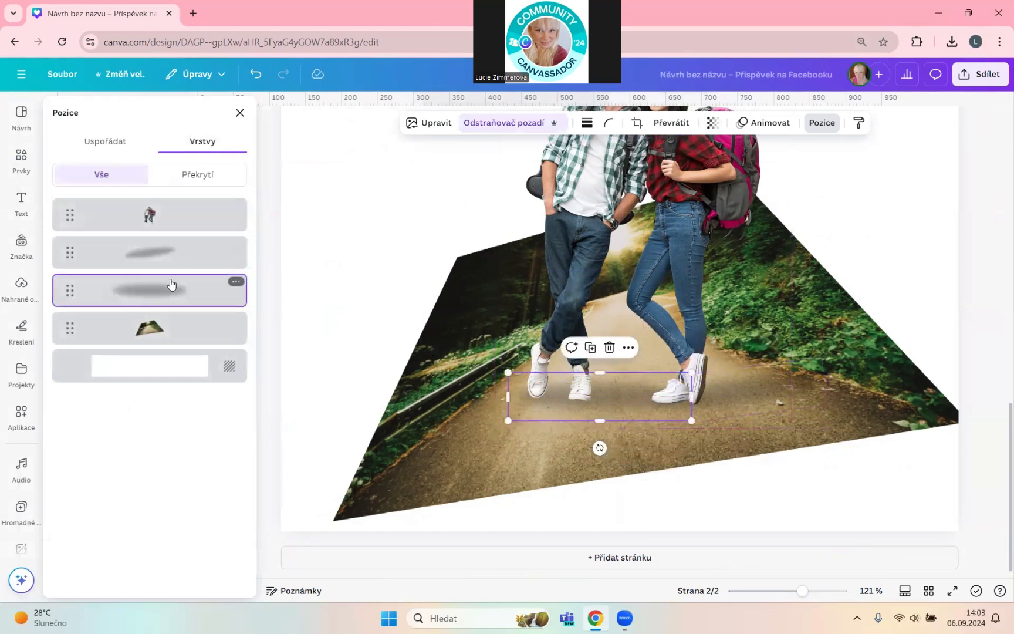
pyautogui.moveTo(600, 448); pyautogui.dragTo(636, 468)
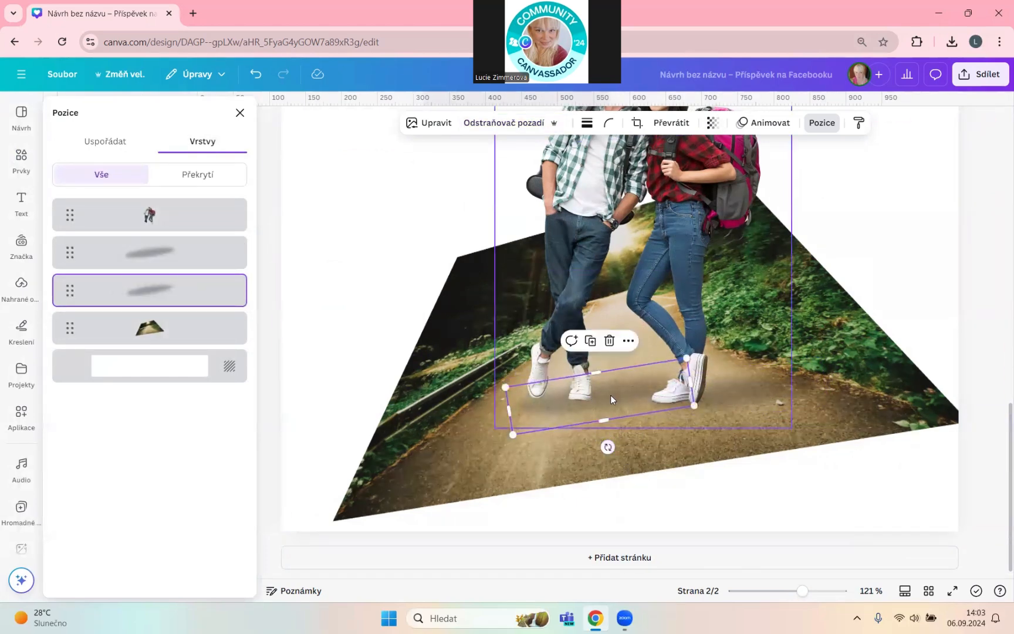
pyautogui.moveTo(610, 395); pyautogui.dragTo(614, 390)
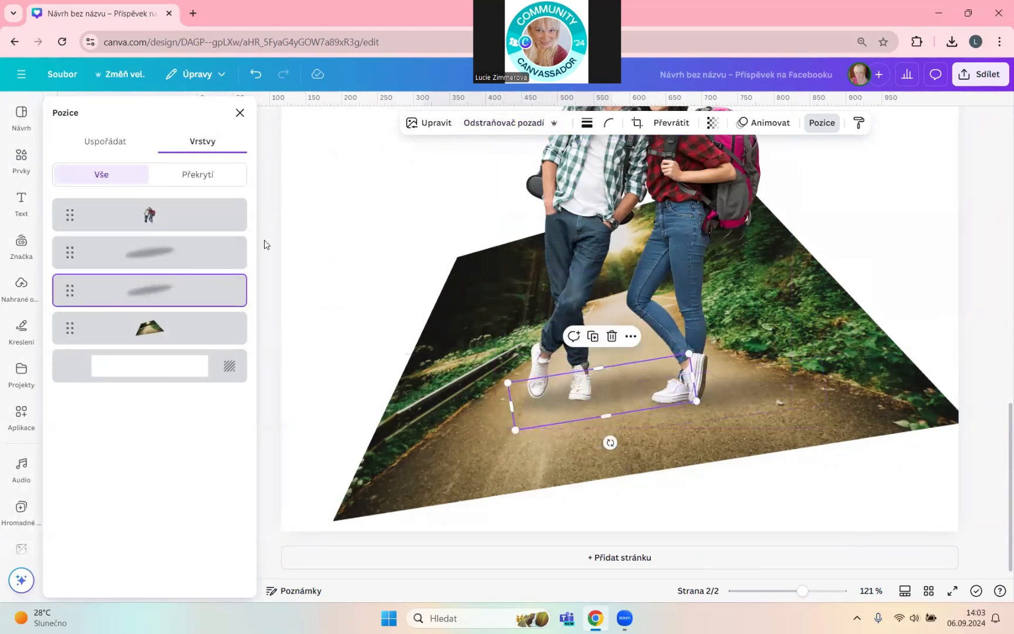
pyautogui.click(240, 113)
pyautogui.moveTo(802, 591); pyautogui.dragTo(789, 593)
pyautogui.click(854, 480)
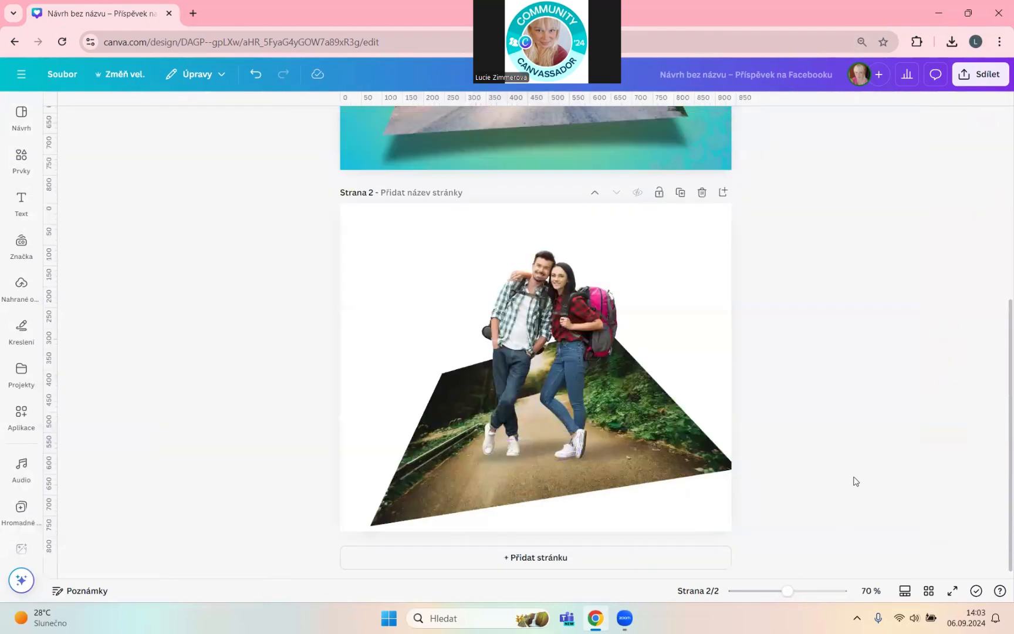
# Fill the page 2 background with the default blue-to-green gradient
pyautogui.click(715, 252)
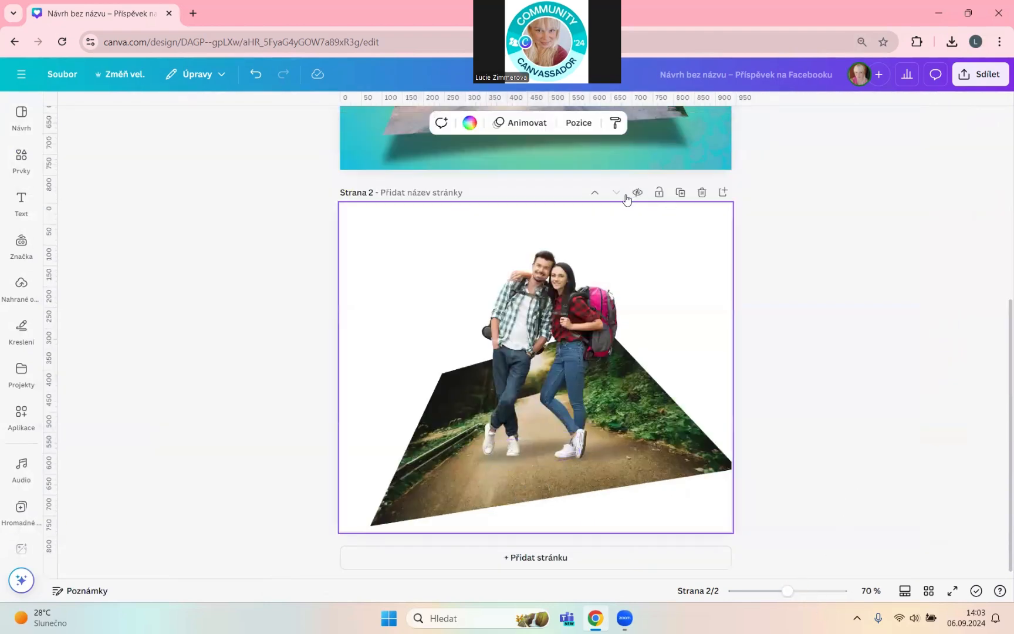
pyautogui.click(472, 127)
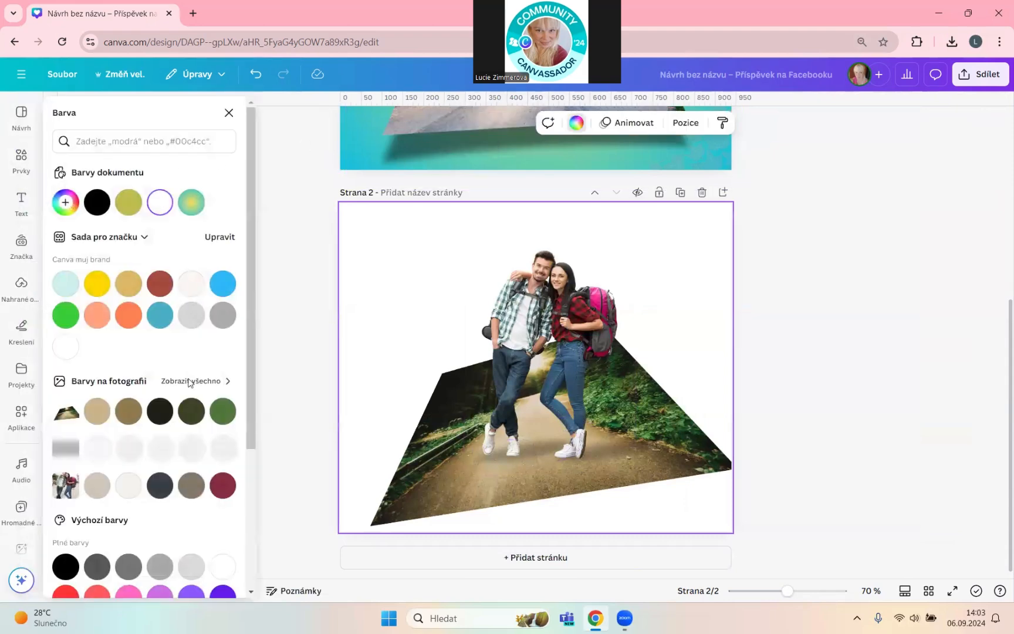
pyautogui.scroll(-4, 189, 382)
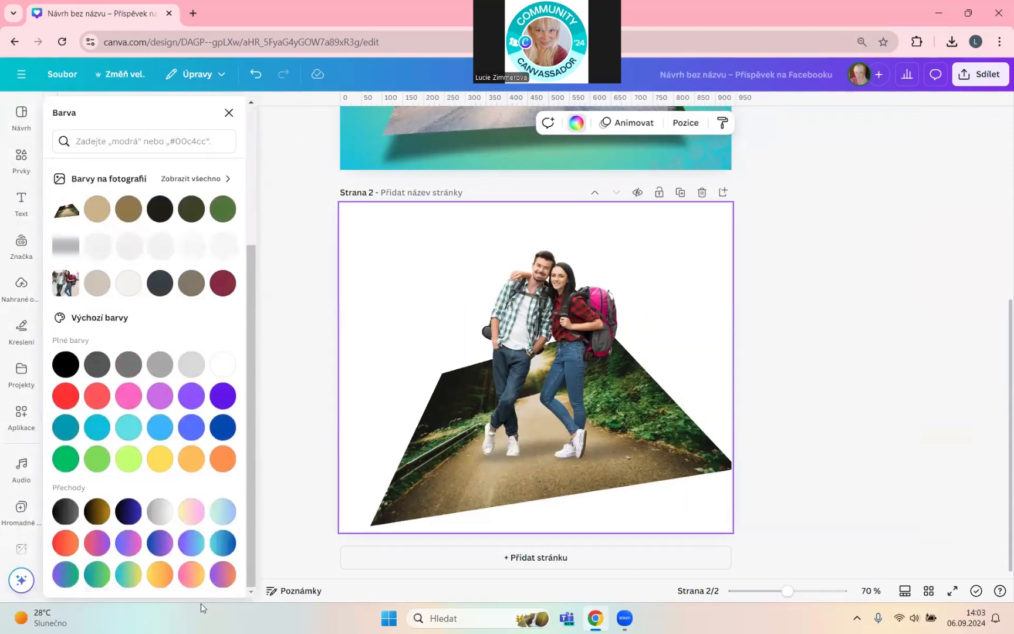
pyautogui.click(98, 578)
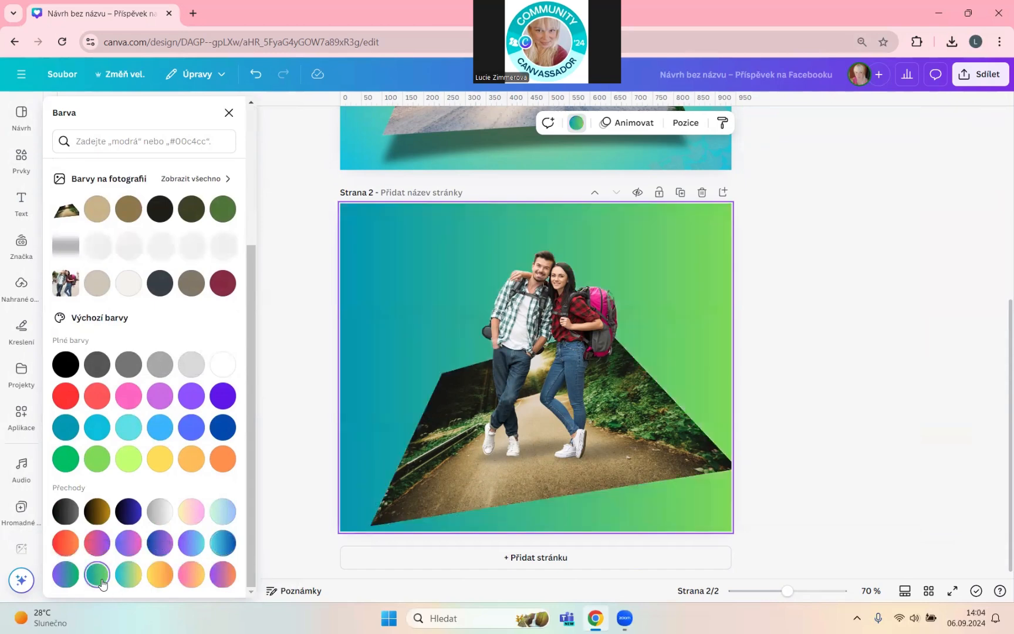
# Try the different gradient styles on the background and settle on the vertical one running from blue down to green
pyautogui.scroll(4, 112, 469)
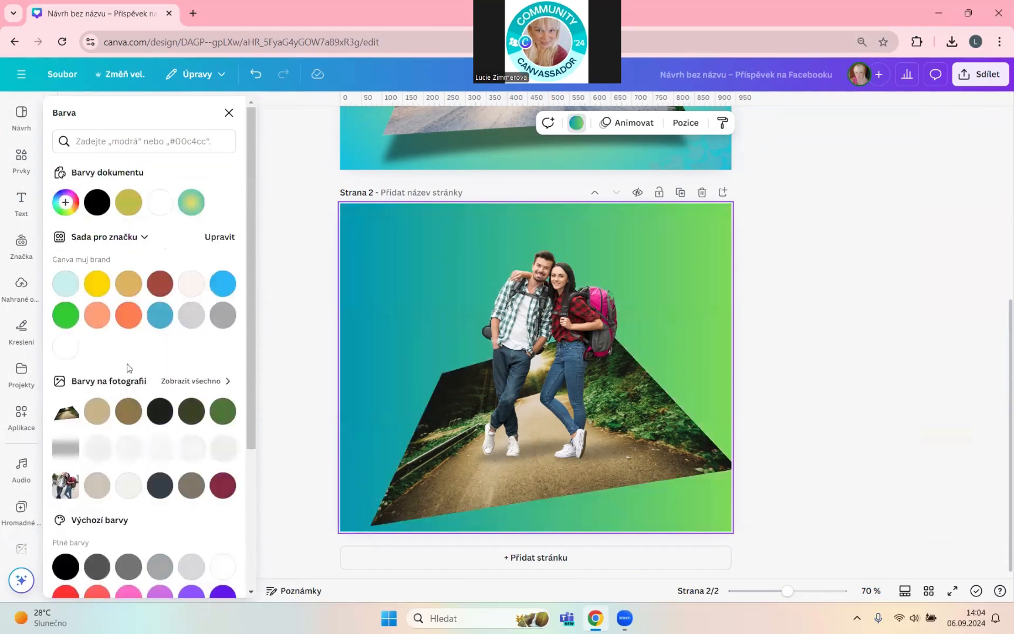
pyautogui.click(71, 207)
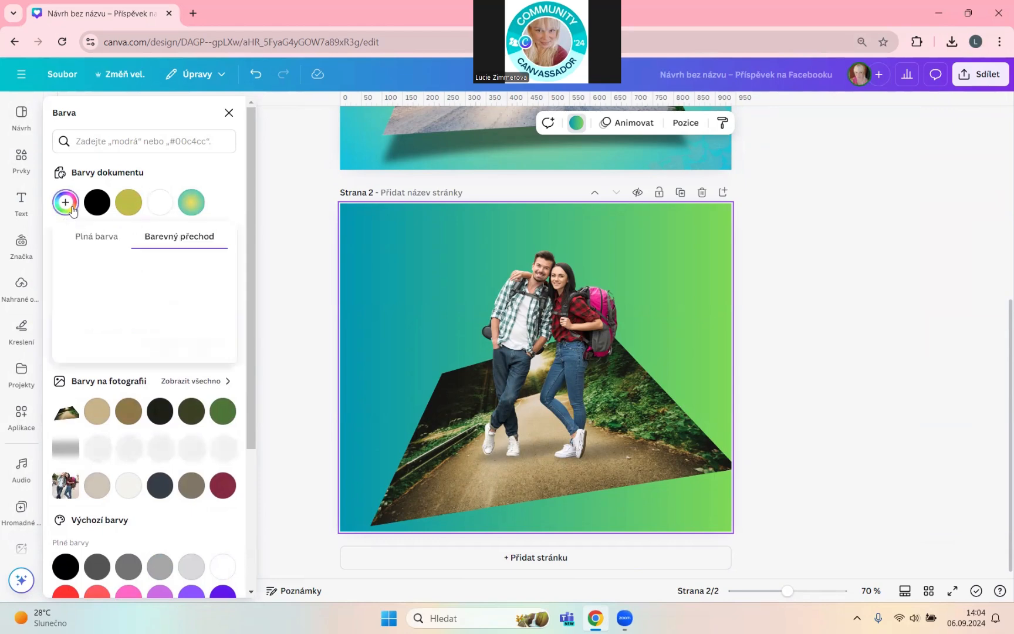
pyautogui.click(117, 346)
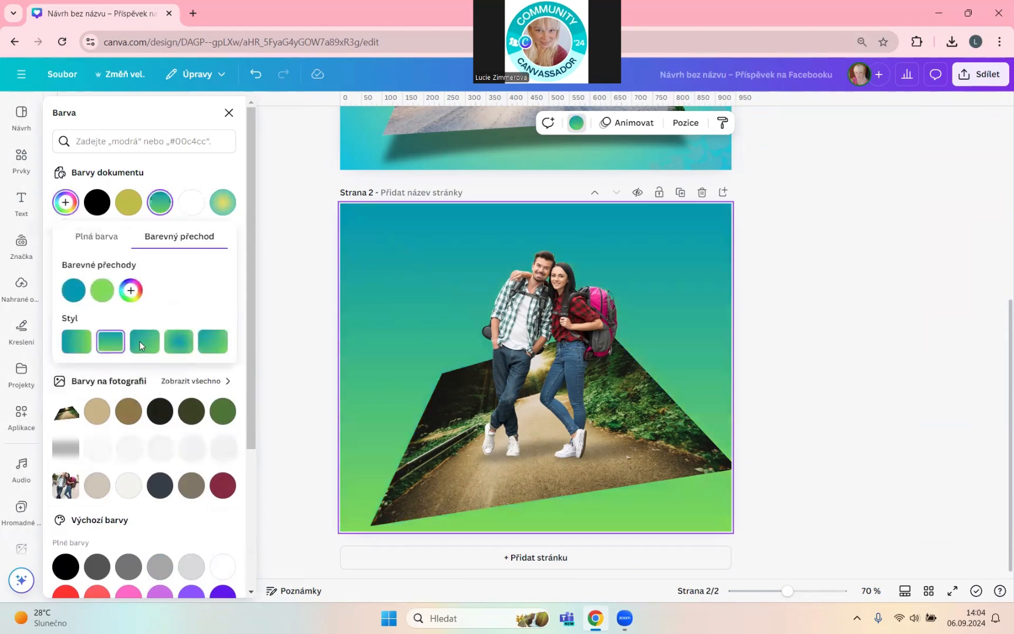
pyautogui.click(154, 345)
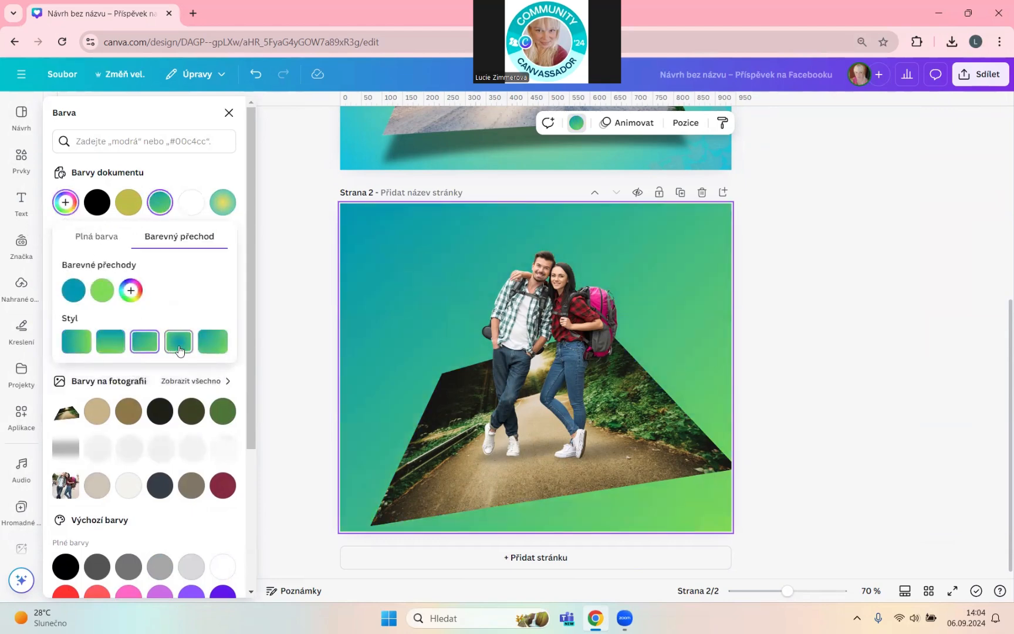
pyautogui.click(178, 342)
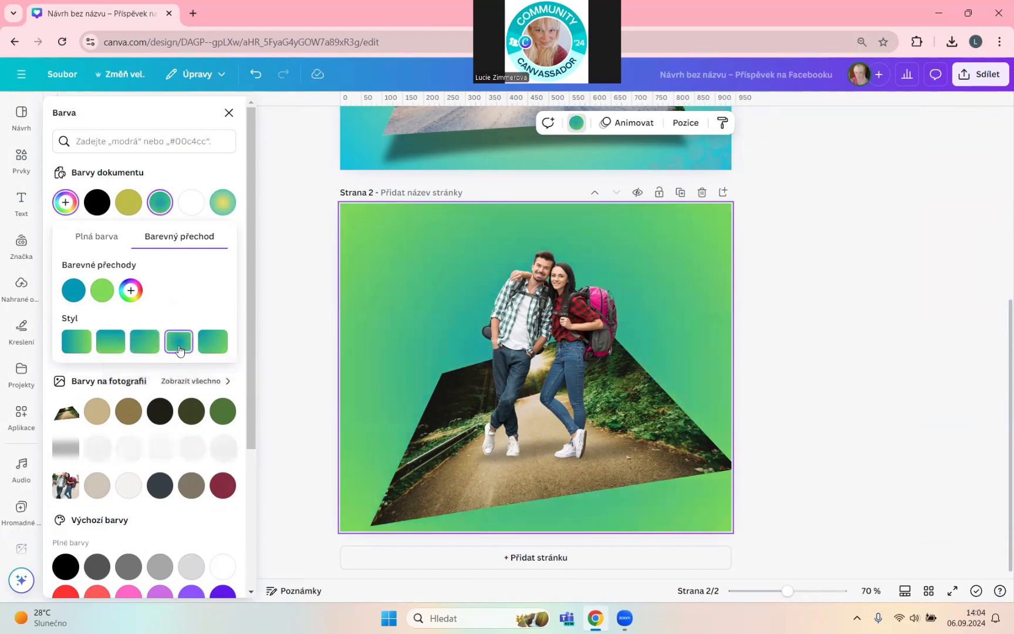
pyautogui.click(212, 346)
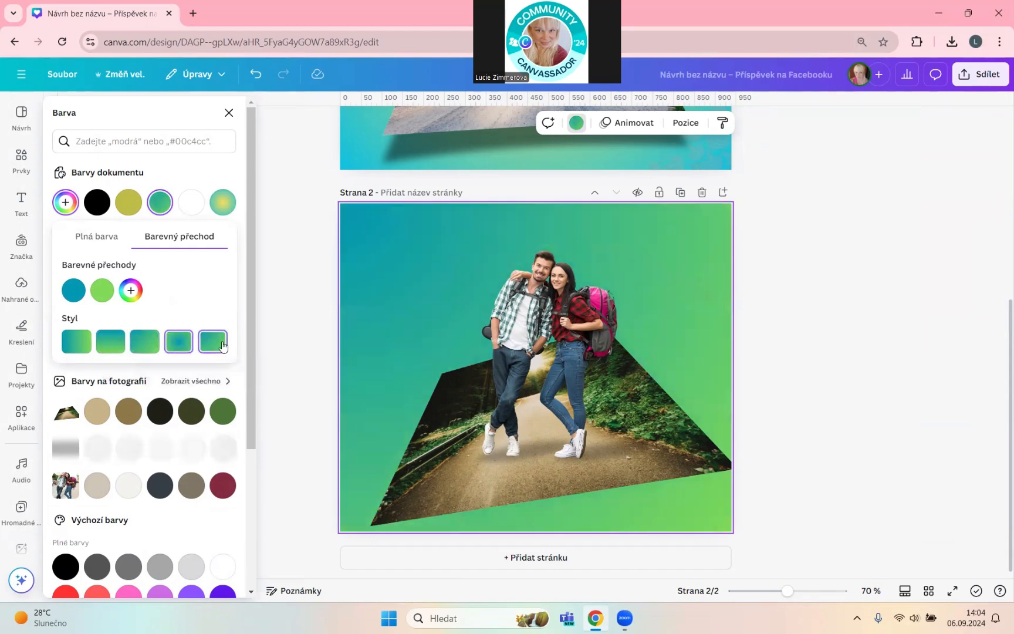
pyautogui.click(121, 350)
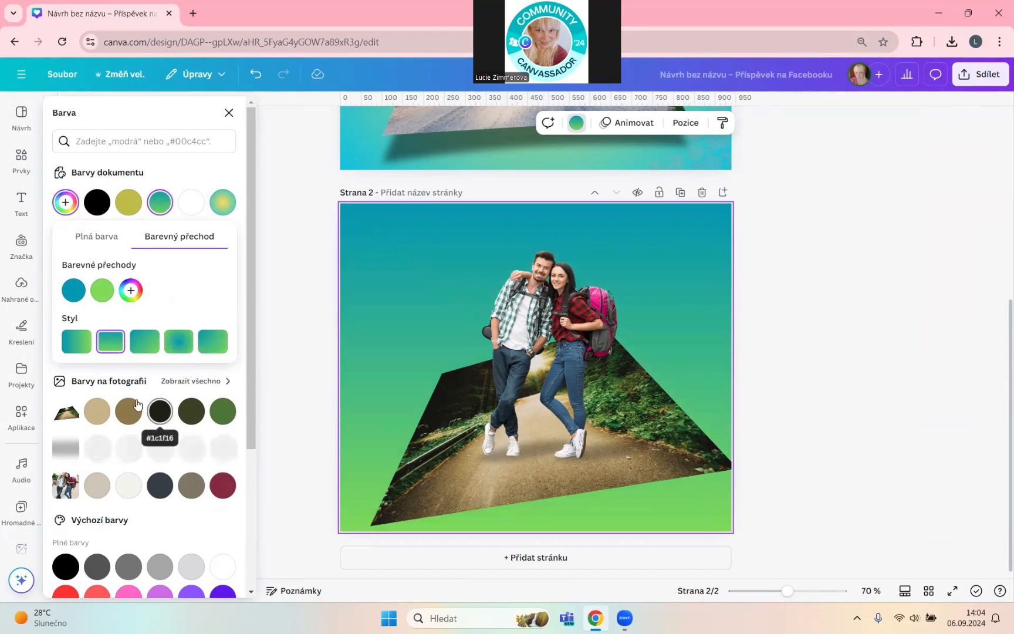
# Extend the background gradient with a #7ED957 green at 20% opacity followed by a matching blue at the end
pyautogui.click(130, 290)
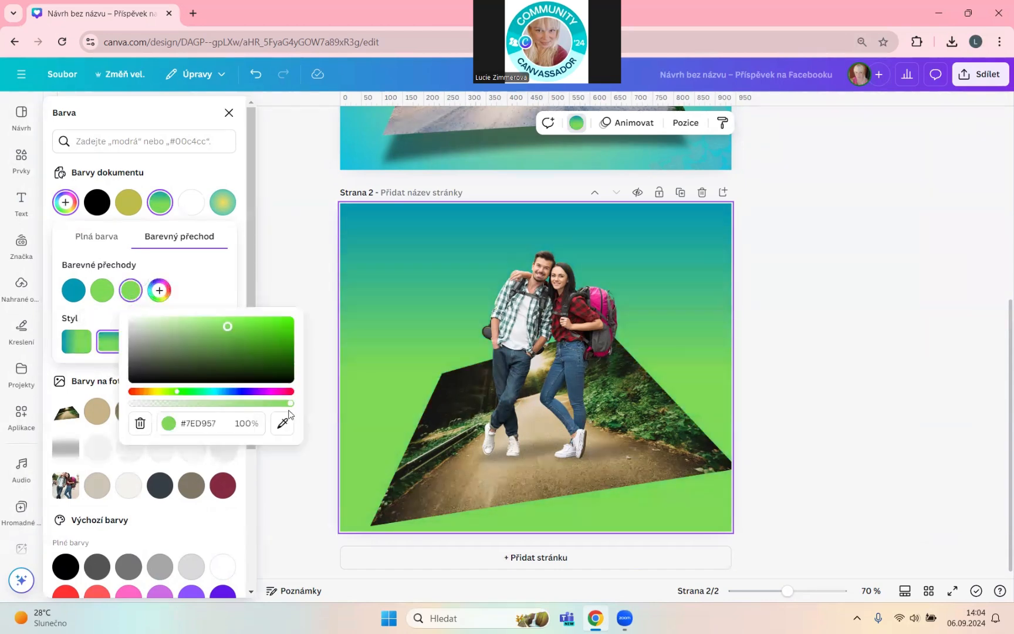
pyautogui.moveTo(291, 406); pyautogui.dragTo(185, 403)
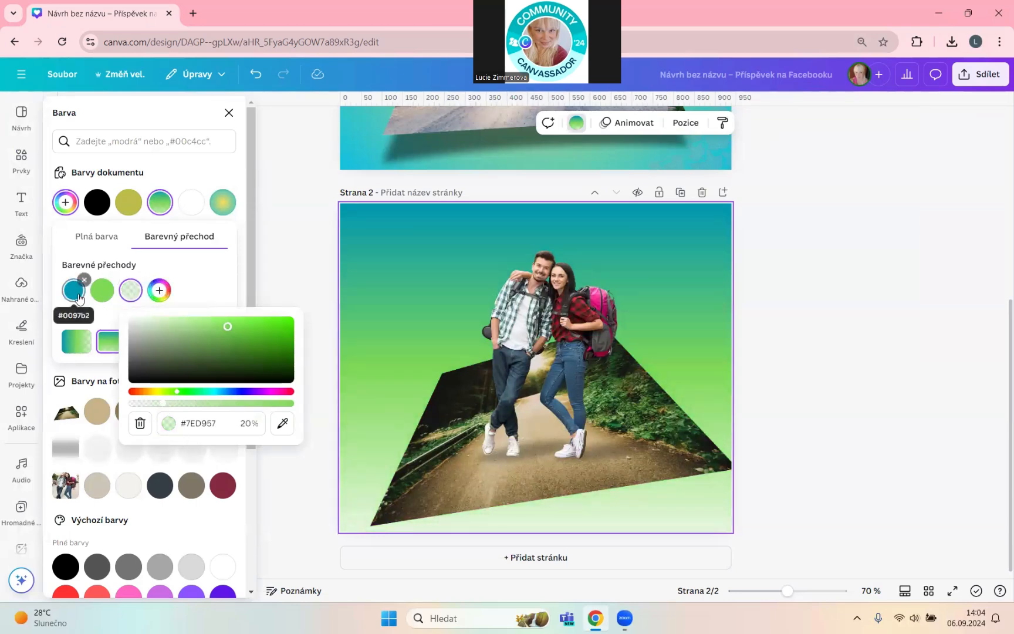
pyautogui.moveTo(73, 290)
pyautogui.mouseDown()
pyautogui.moveTo(150, 289)
pyautogui.moveTo(58, 295)
pyautogui.moveTo(71, 289)
pyautogui.moveTo(67, 300)
pyautogui.moveTo(60, 295)
pyautogui.moveTo(82, 303)
pyautogui.mouseUp()
pyautogui.click(159, 290)
pyautogui.click(120, 299)
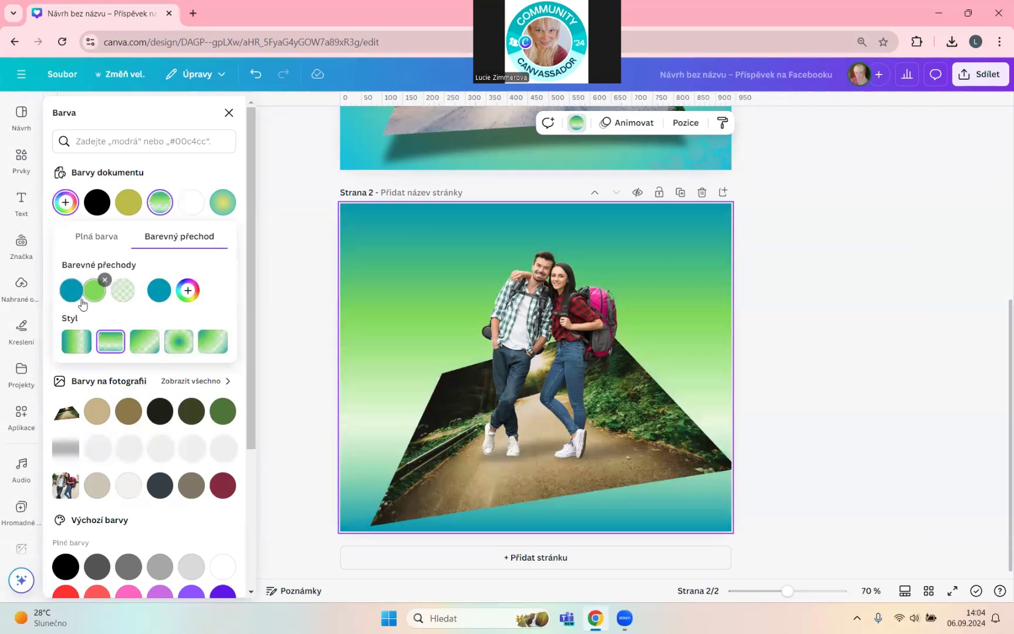
# Set the semi-transparent green in the background gradient to 36% opacity
pyautogui.click(131, 295)
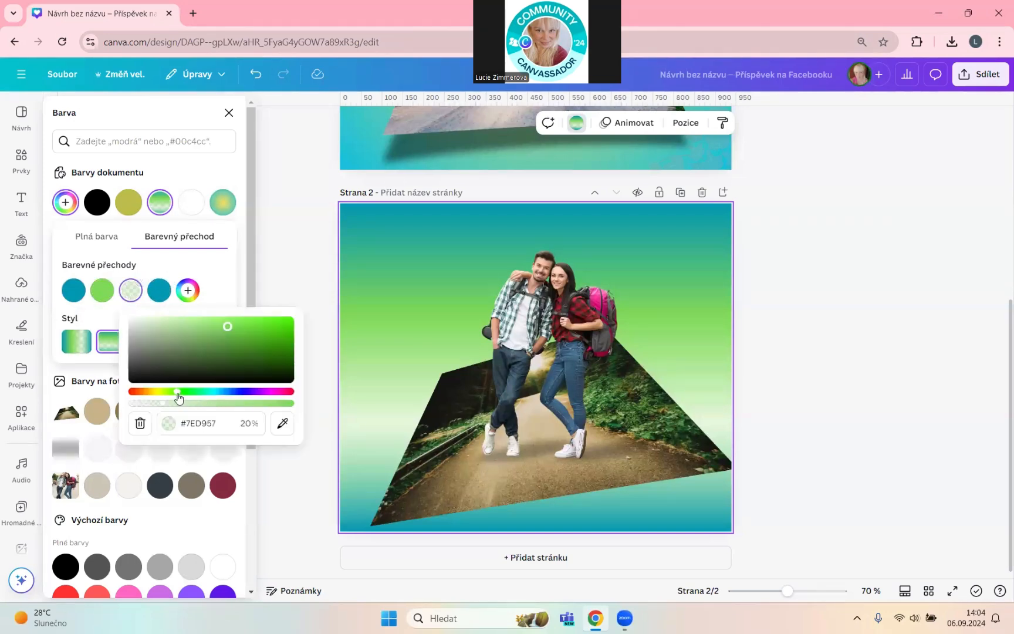
pyautogui.moveTo(170, 402); pyautogui.dragTo(188, 403)
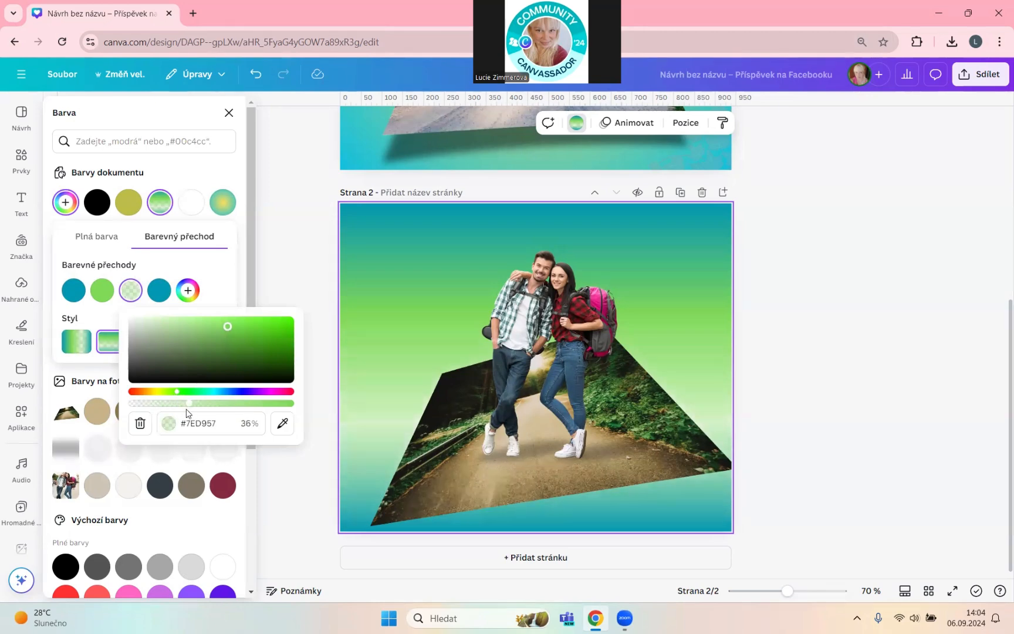
pyautogui.click(317, 284)
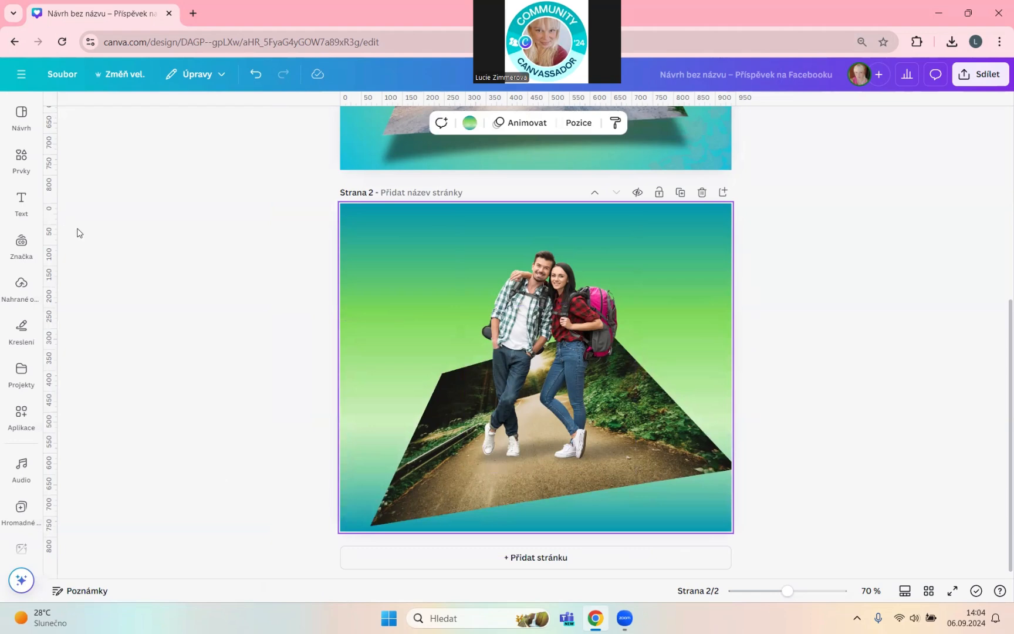
# Insert the recently used "JOIN NOW" font combination onto page 2
pyautogui.click(22, 205)
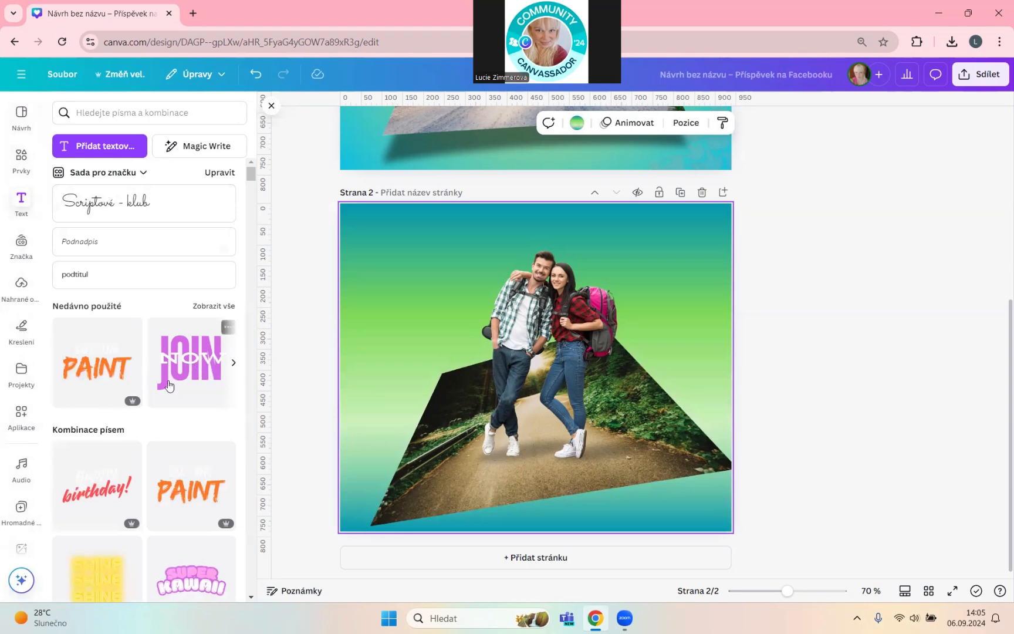
pyautogui.click(188, 374)
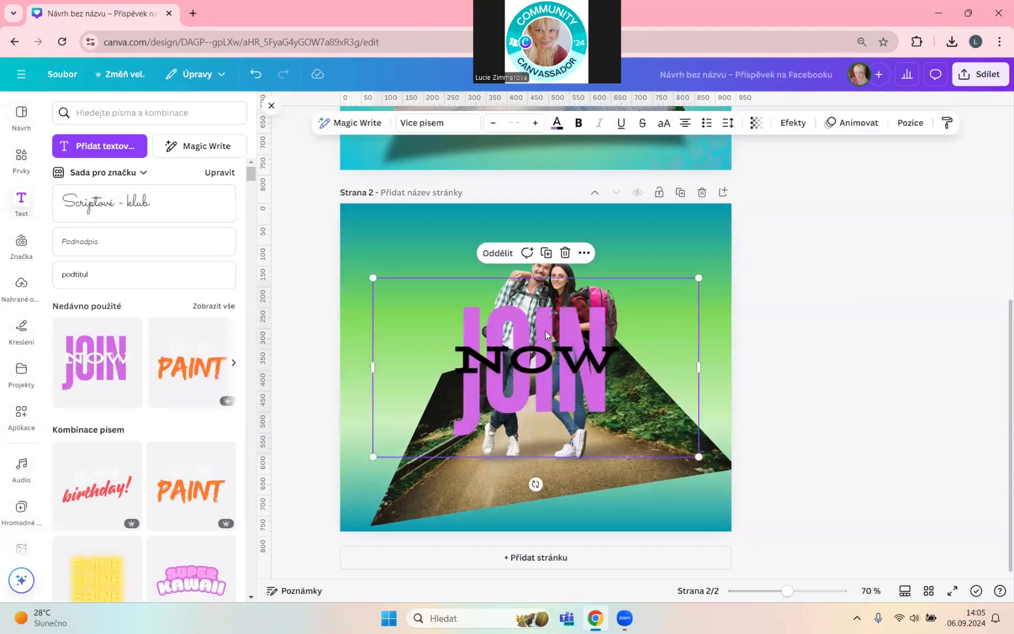
pyautogui.click(282, 212)
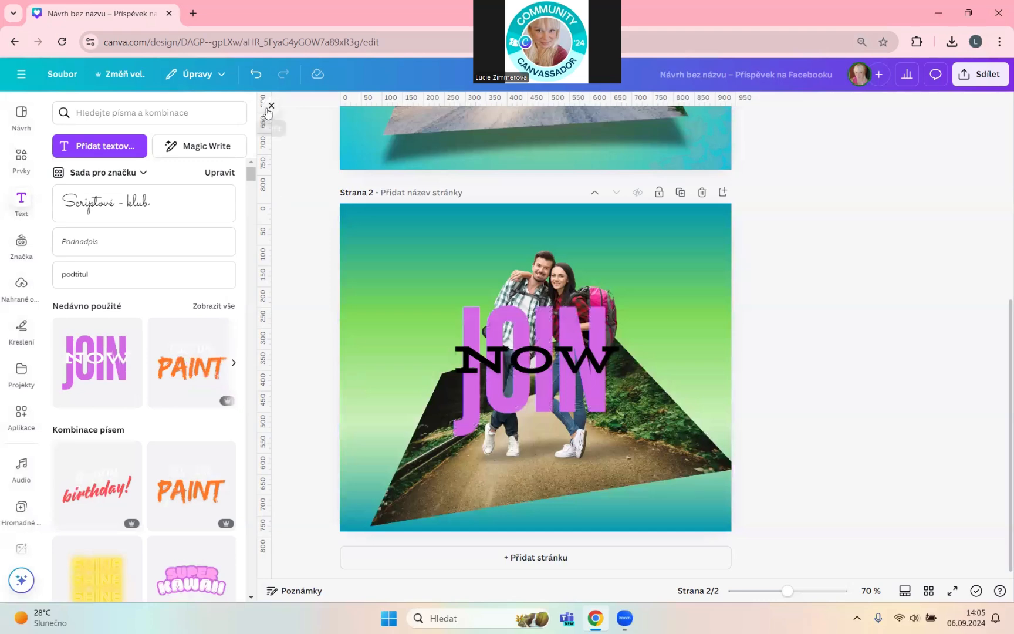
pyautogui.click(263, 115)
# Replace the word JOIN with "LIFE" and add spaces between "LI" and "FE" to leave a gap for the couple
pyautogui.doubleClick(575, 359)
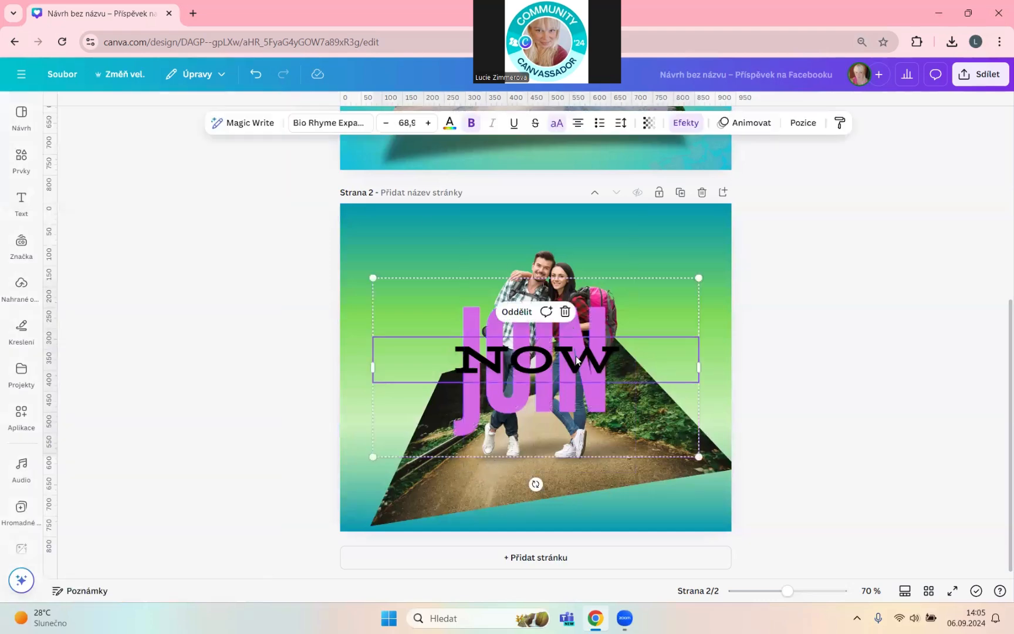
pyautogui.click(598, 319)
pyautogui.click(598, 318)
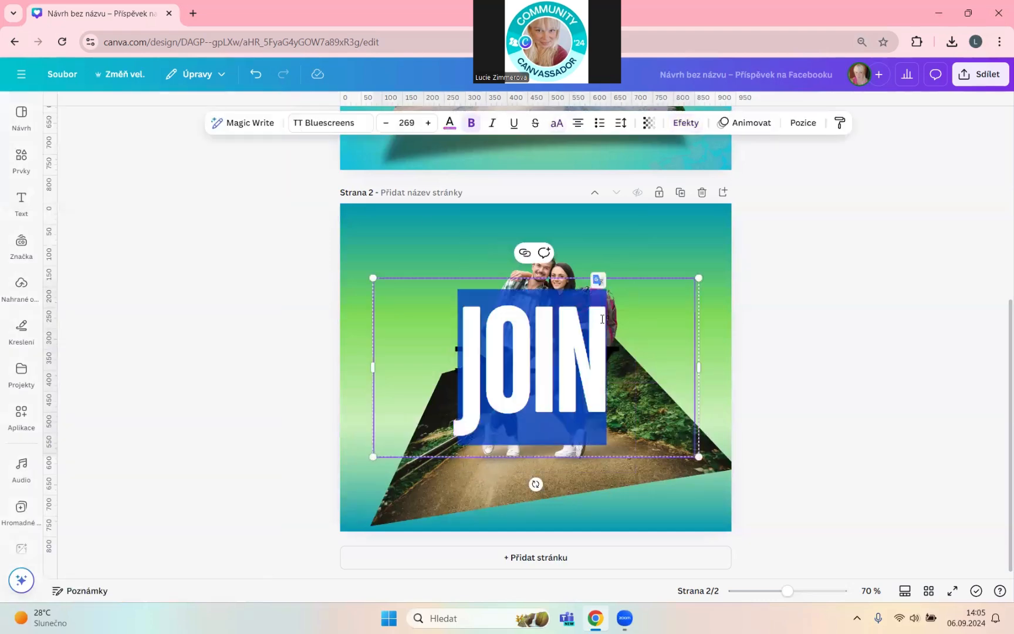
pyautogui.write('LIE')
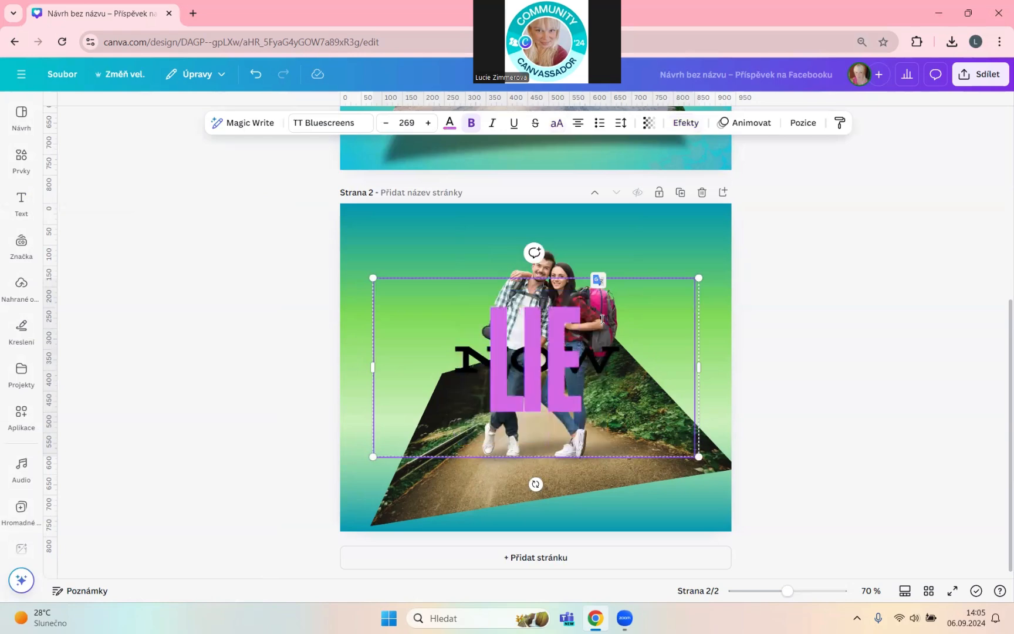
pyautogui.press('BackSpace')
pyautogui.write('FE')
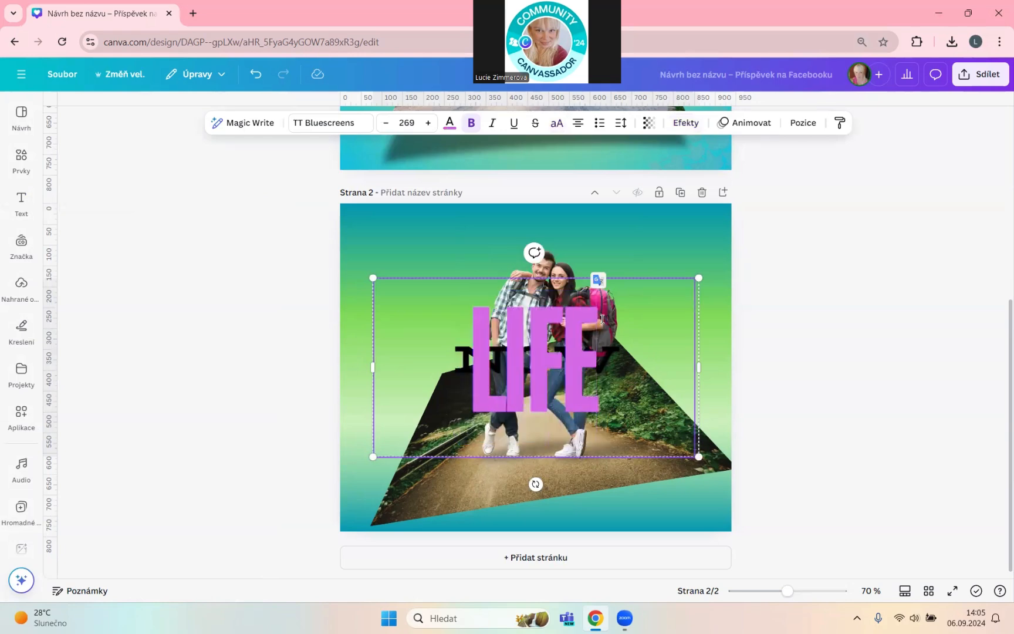
pyautogui.click(532, 353)
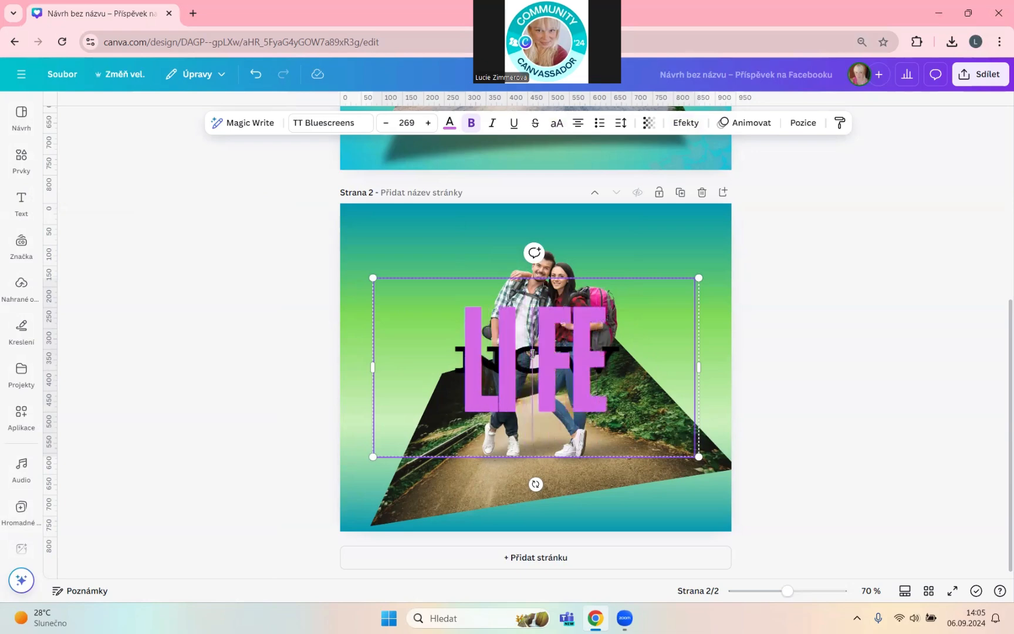
pyautogui.click(801, 413)
# Recolour the "LI FE" text with a light brown sampled from the road photo
pyautogui.click(602, 327)
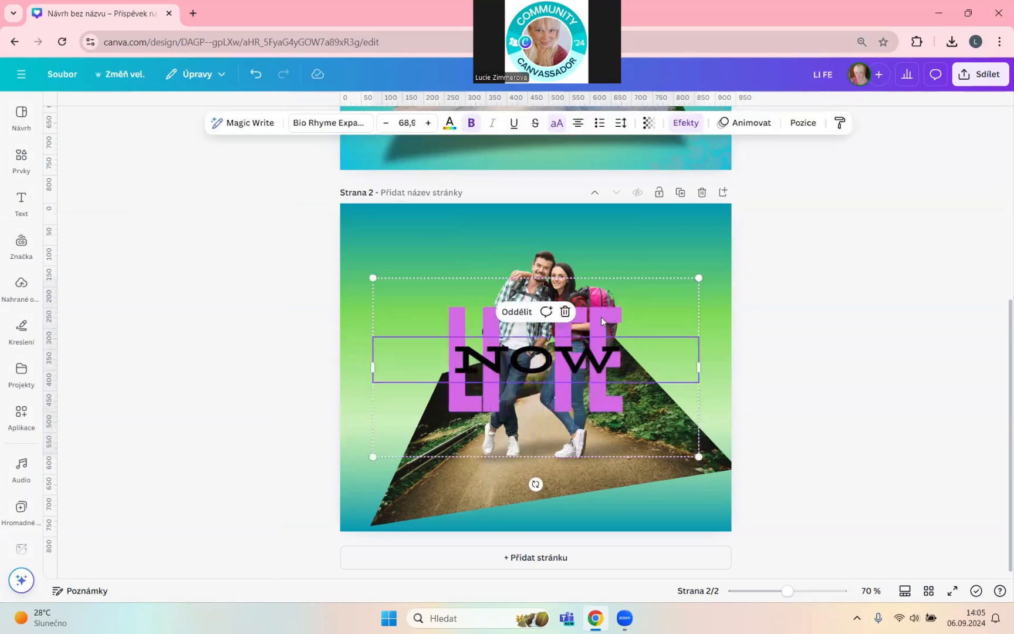
pyautogui.click(601, 317)
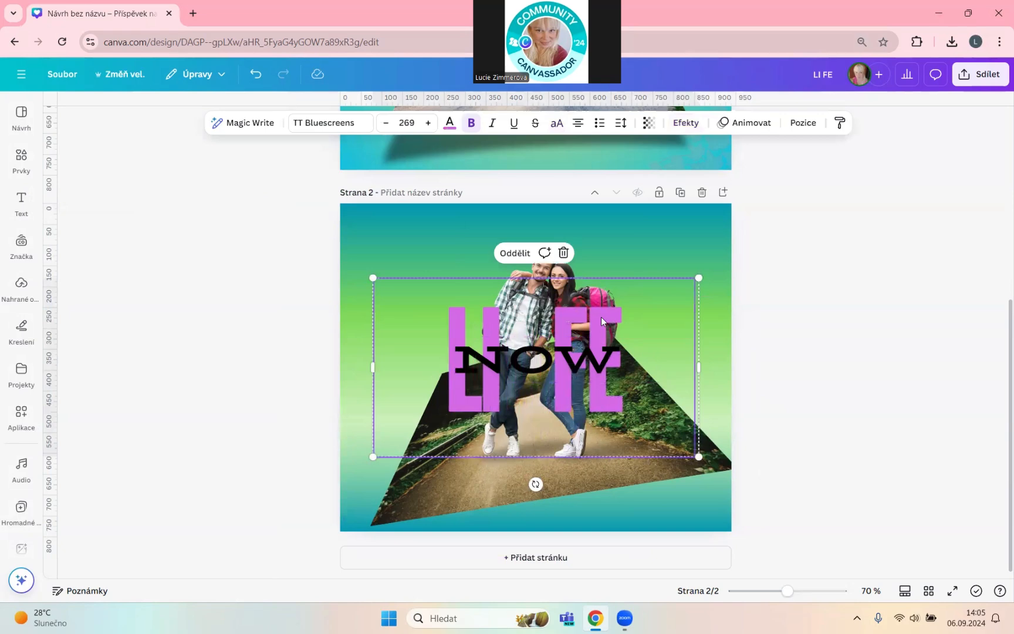
pyautogui.click(450, 123)
pyautogui.click(65, 202)
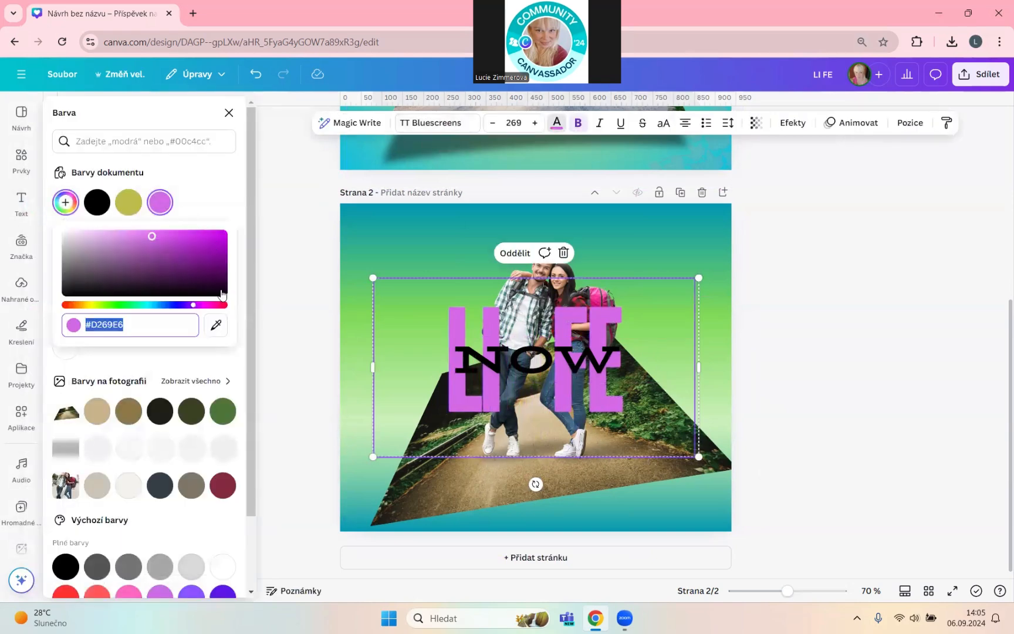
pyautogui.click(215, 324)
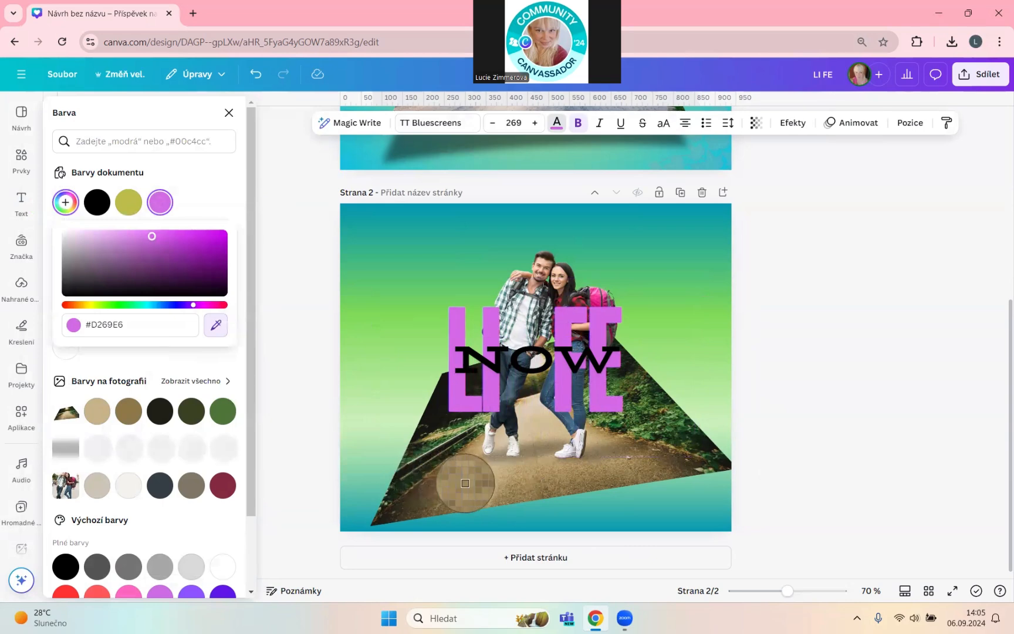
pyautogui.click(604, 463)
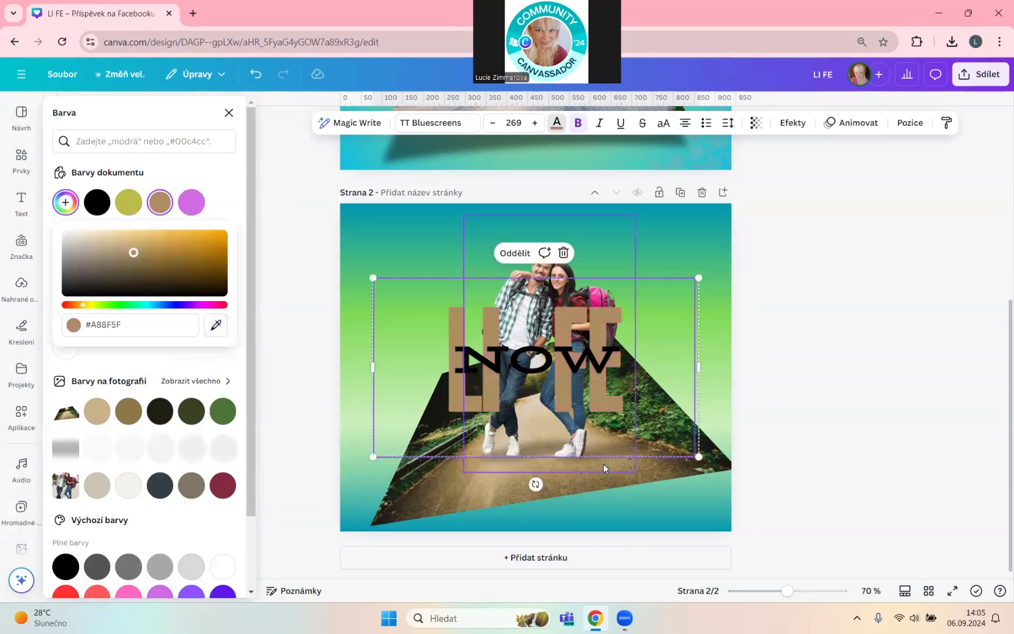
# Recolour the "LI FE" text with the lighter brown #BEA77A sampled from the road photo
pyautogui.click(215, 325)
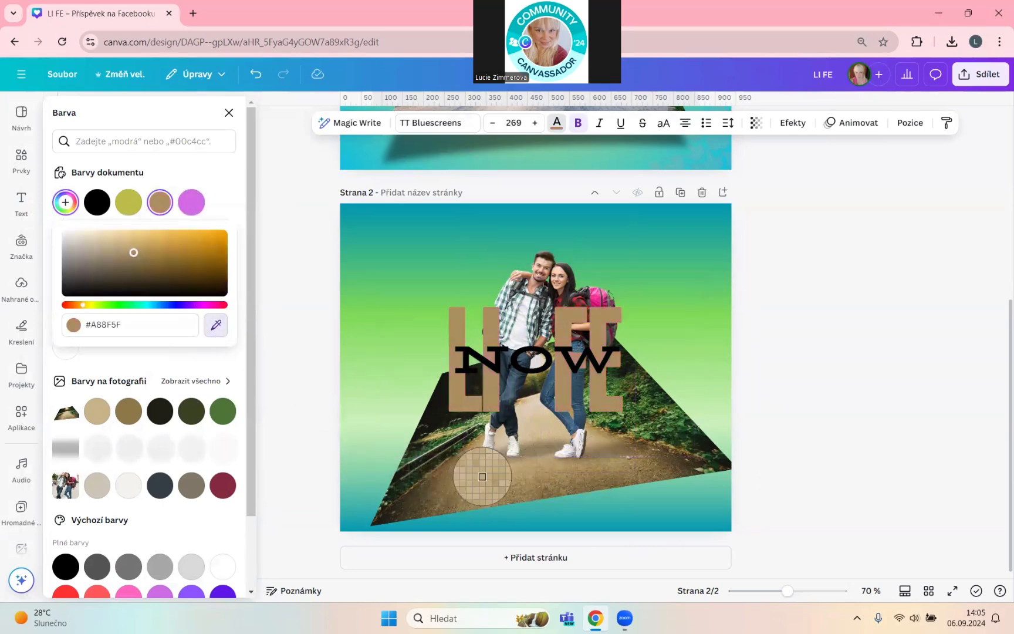
pyautogui.click(482, 477)
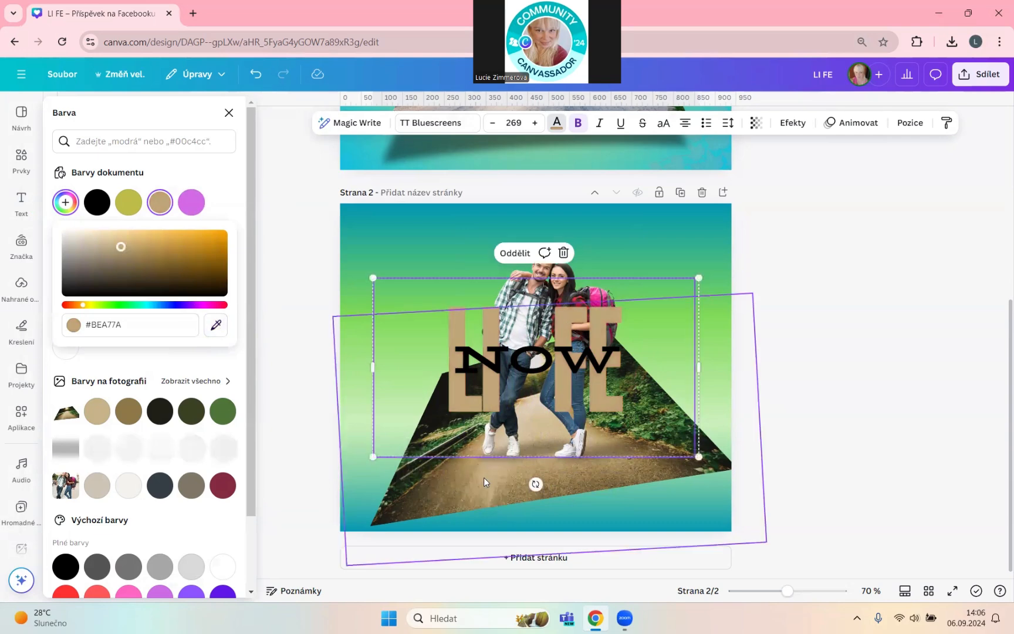
pyautogui.click(812, 375)
# Enlarge the LI FE / NOW lettering group to a 302 font size for "LI FE" and move it up around the couple's upper bodies
pyautogui.moveTo(628, 414); pyautogui.dragTo(634, 361)
pyautogui.moveTo(705, 403); pyautogui.dragTo(739, 425)
pyautogui.moveTo(629, 365); pyautogui.dragTo(615, 351)
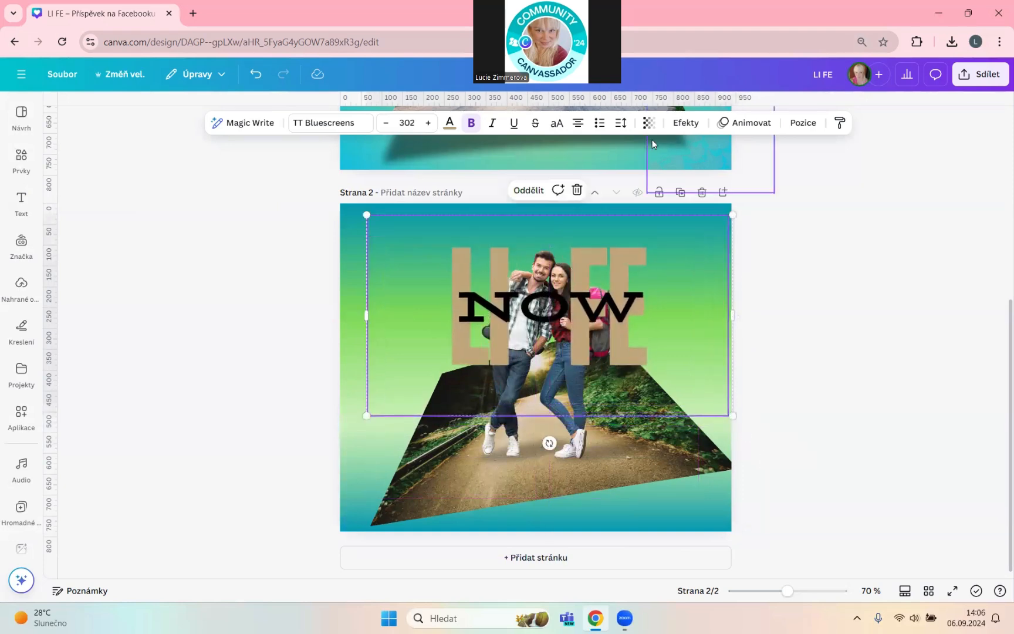
# Widen the letter spacing of "LI FE" so that its letters stand on both sides of the couple
pyautogui.click(621, 123)
pyautogui.moveTo(581, 176); pyautogui.dragTo(587, 177)
pyautogui.click(840, 370)
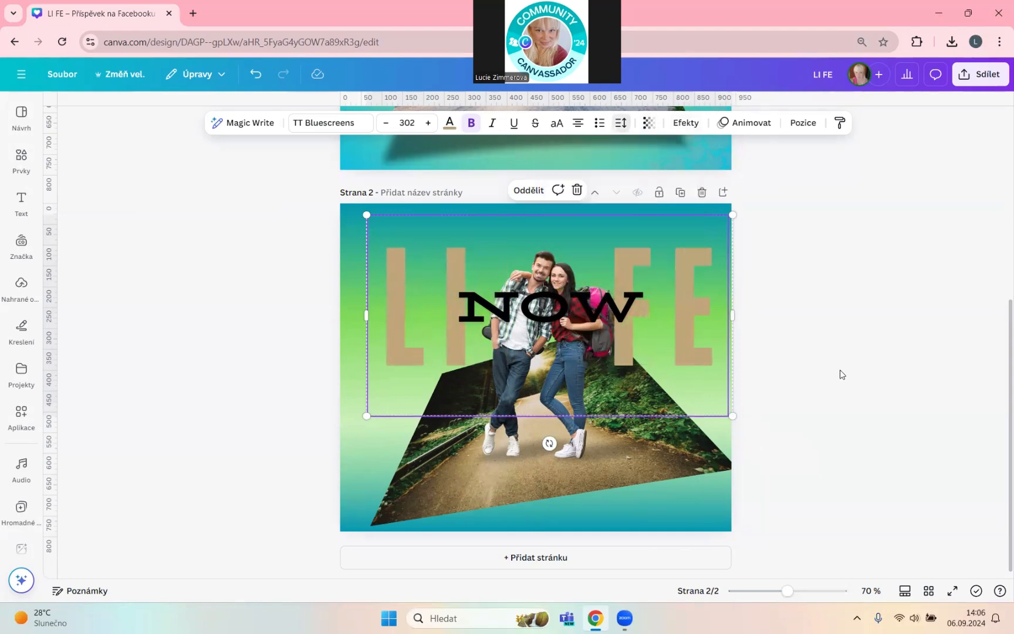
# Move the lettering group to the top of page 2 and enlarge it to span almost the page's full width
pyautogui.moveTo(645, 359); pyautogui.dragTo(673, 302)
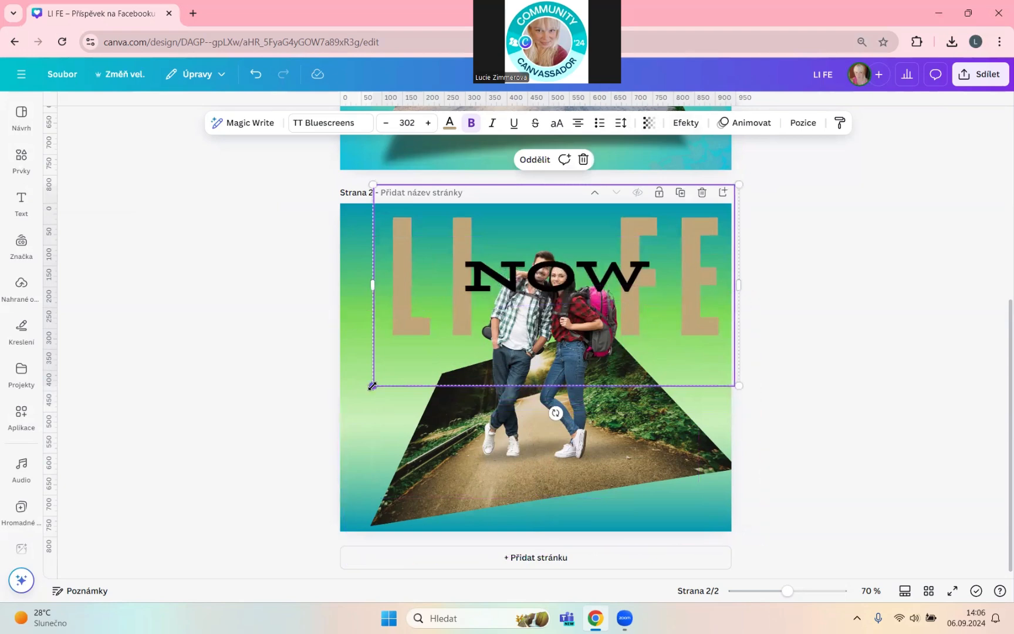
pyautogui.moveTo(373, 385); pyautogui.dragTo(340, 403)
pyautogui.moveTo(597, 312)
pyautogui.mouseDown()
pyautogui.moveTo(619, 299)
pyautogui.moveTo(603, 295)
pyautogui.moveTo(606, 310)
pyautogui.mouseUp()
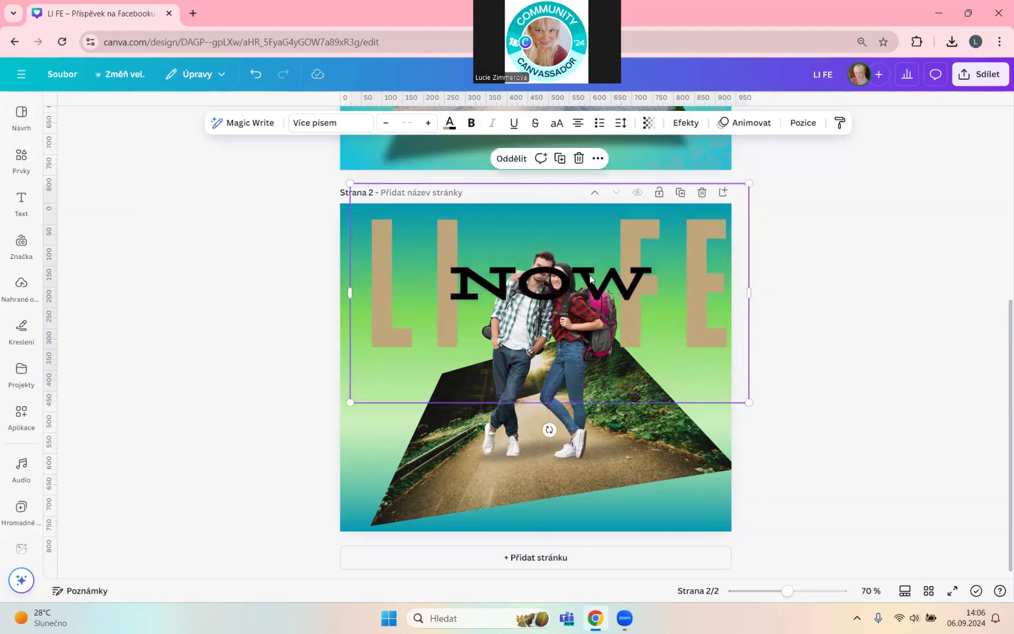
# Increase the font size of the word NOW to 95.2
pyautogui.click(590, 279)
pyautogui.doubleClick(591, 274)
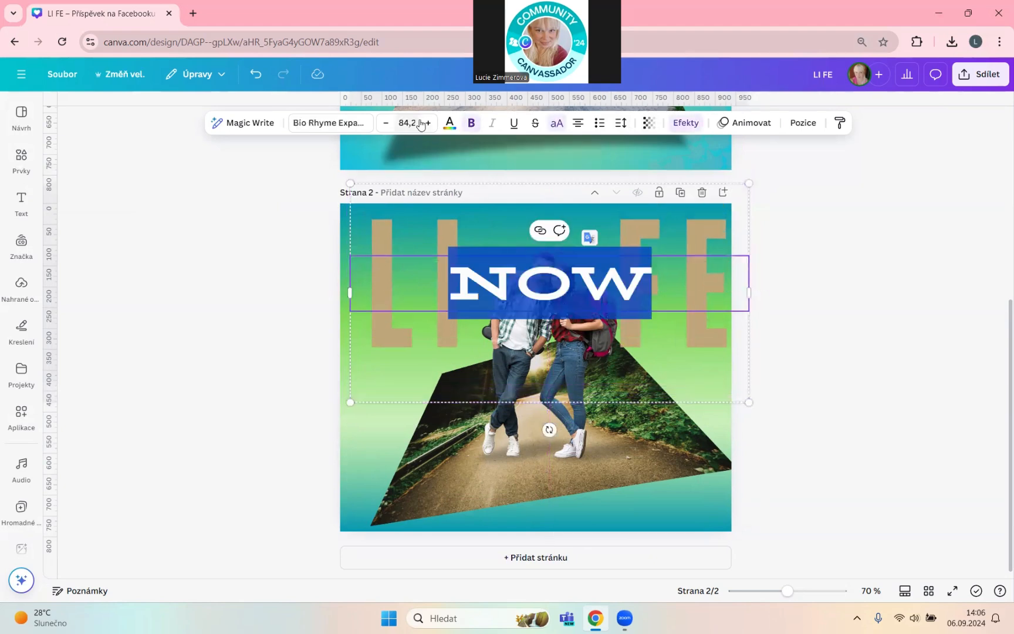
pyautogui.click(428, 122)
pyautogui.click(428, 123)
pyautogui.click(427, 123)
pyautogui.click(428, 122)
pyautogui.click(427, 122)
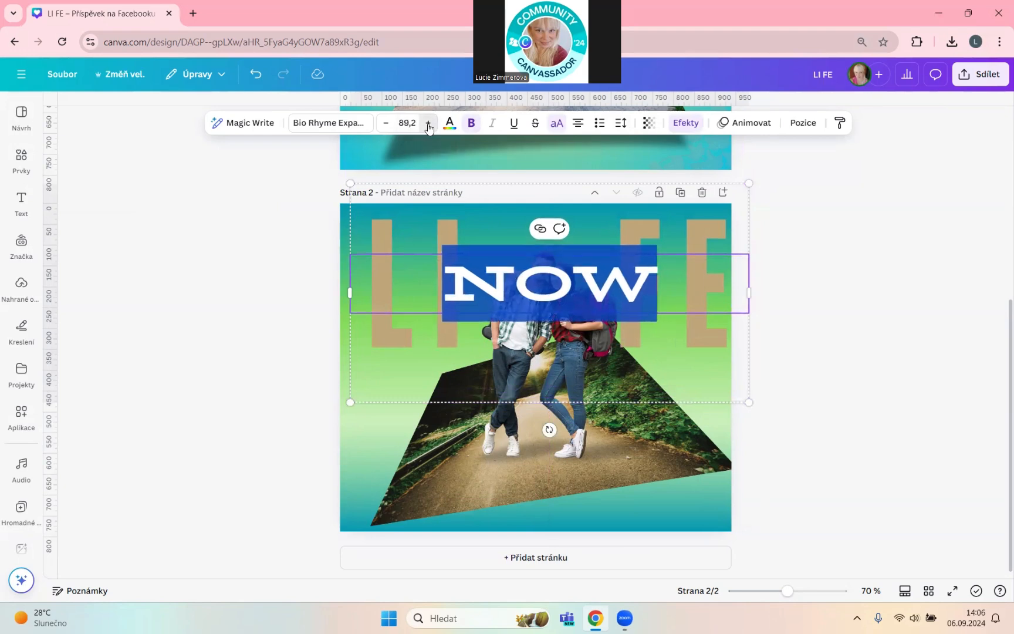
pyautogui.click(428, 122)
pyautogui.click(428, 123)
pyautogui.click(428, 122)
pyautogui.click(428, 123)
pyautogui.click(428, 123)
pyautogui.click(852, 372)
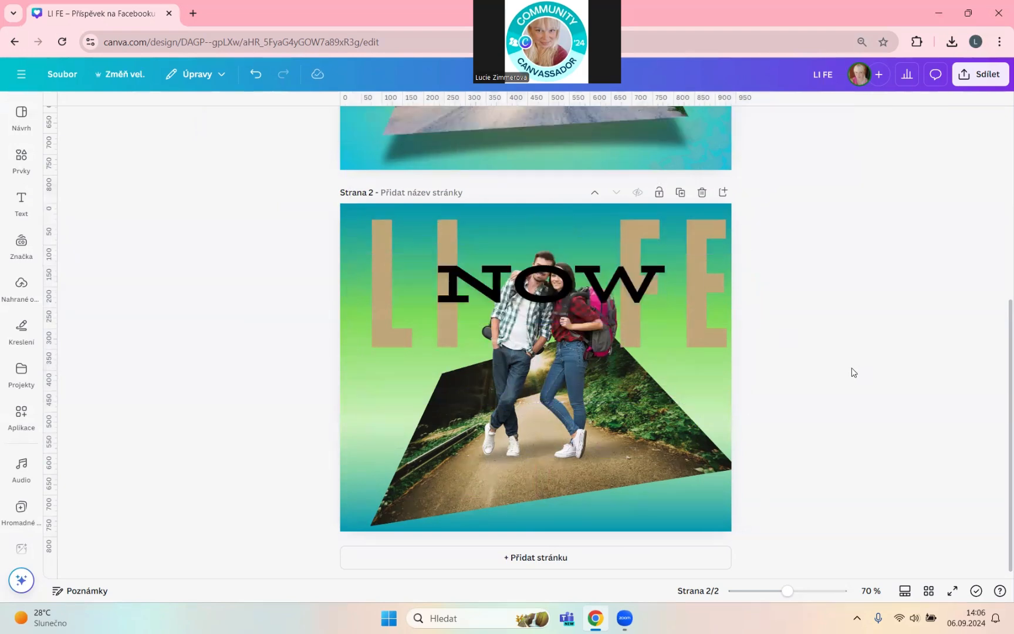
# Set the line spacing of NOW to 1.44, slightly tighten its letter spacing, and nudge the lettering group into place
pyautogui.doubleClick(562, 281)
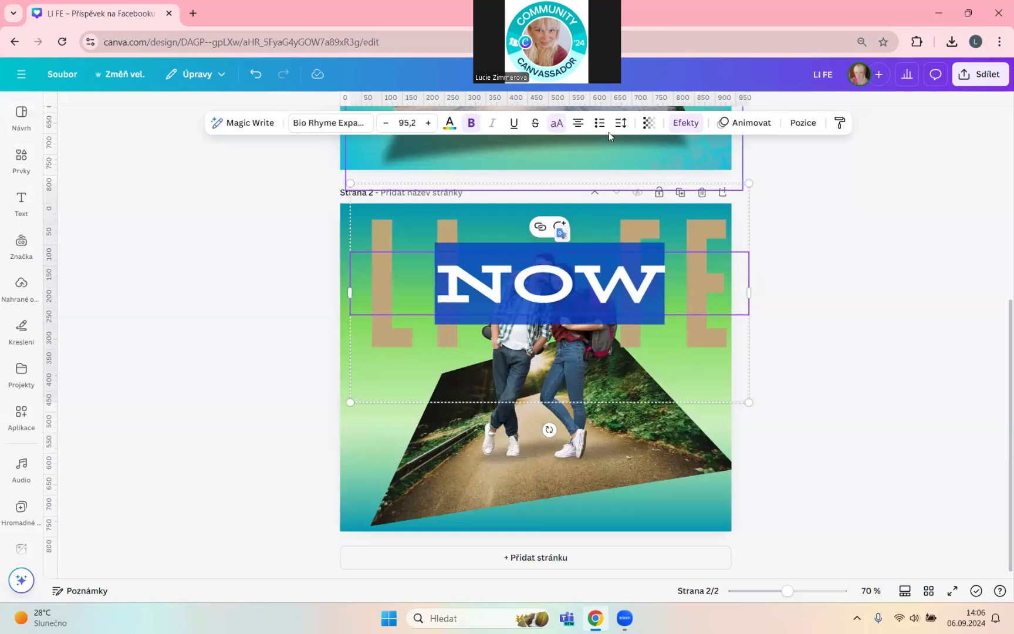
pyautogui.click(620, 123)
pyautogui.click(603, 216)
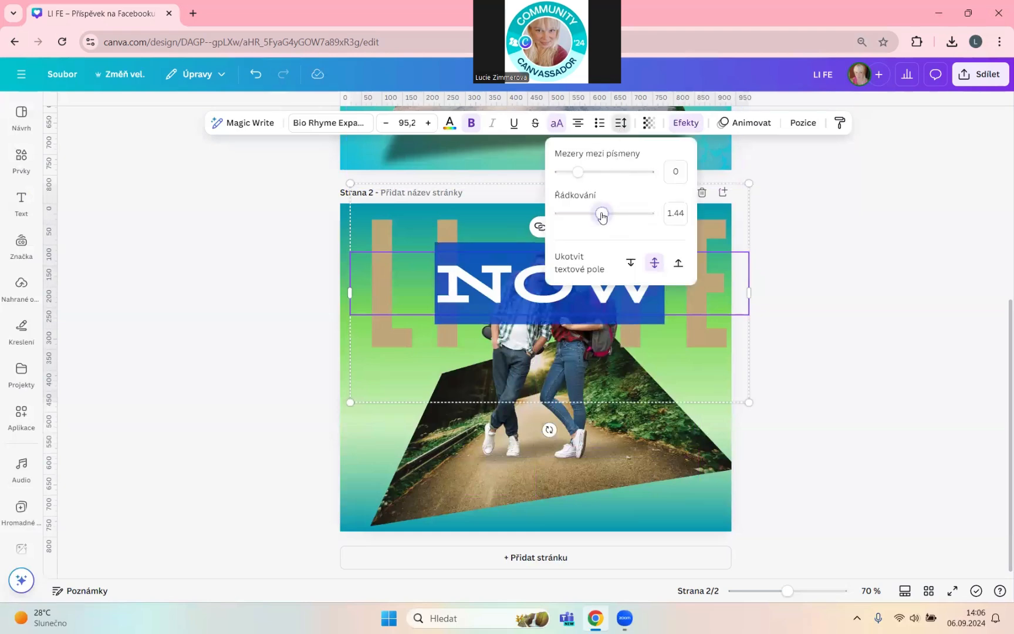
pyautogui.click(831, 294)
pyautogui.click(851, 322)
pyautogui.moveTo(579, 306); pyautogui.dragTo(578, 293)
pyautogui.moveTo(545, 328); pyautogui.dragTo(541, 348)
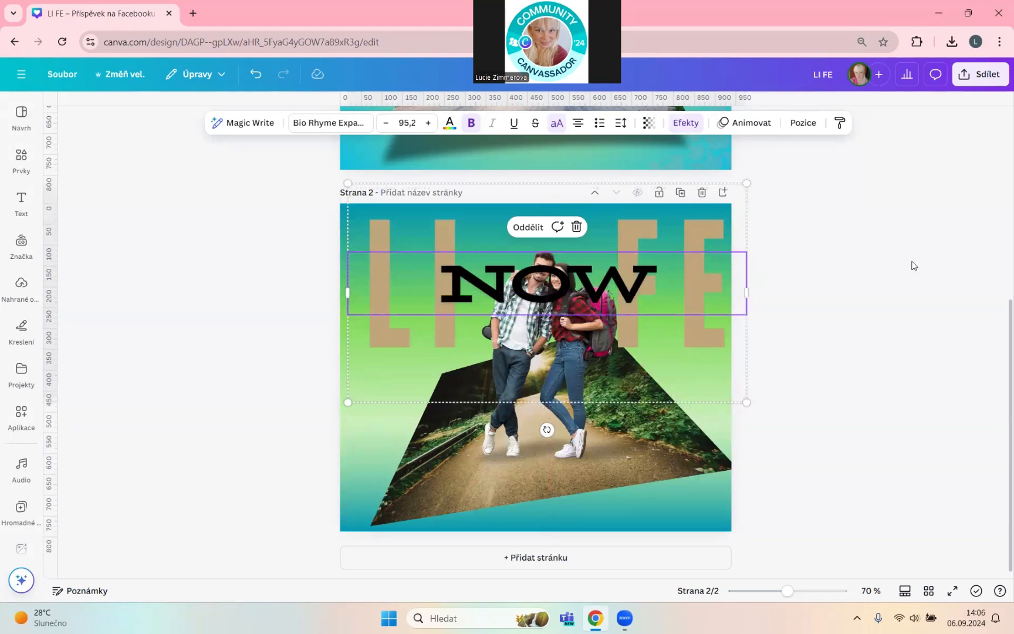
# Try the lettering group behind the couple in the layer order and return it to the front
pyautogui.click(797, 124)
pyautogui.click(797, 125)
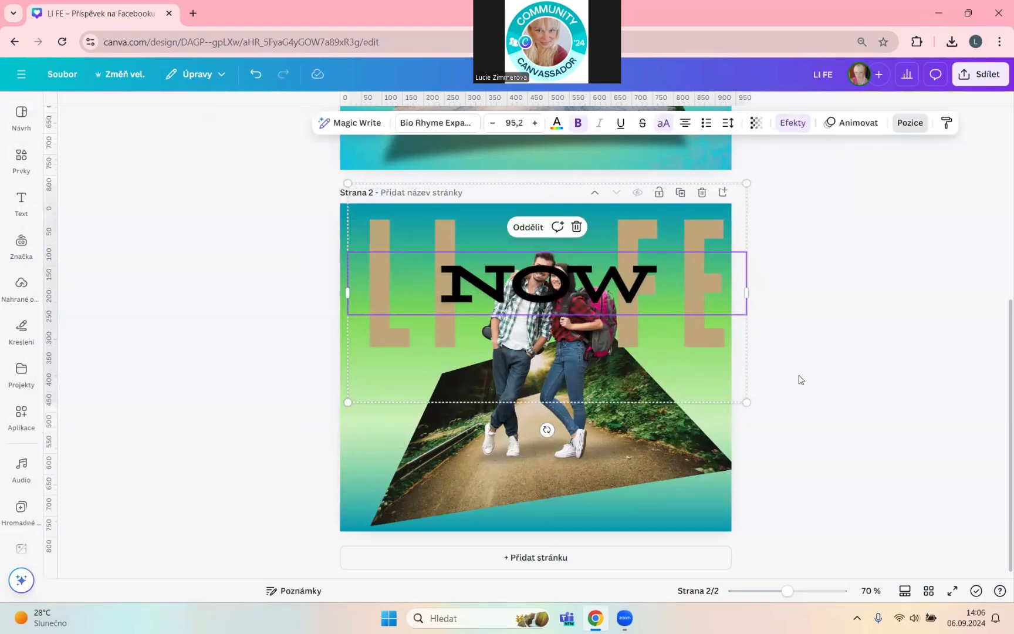
pyautogui.click(746, 402)
pyautogui.click(801, 125)
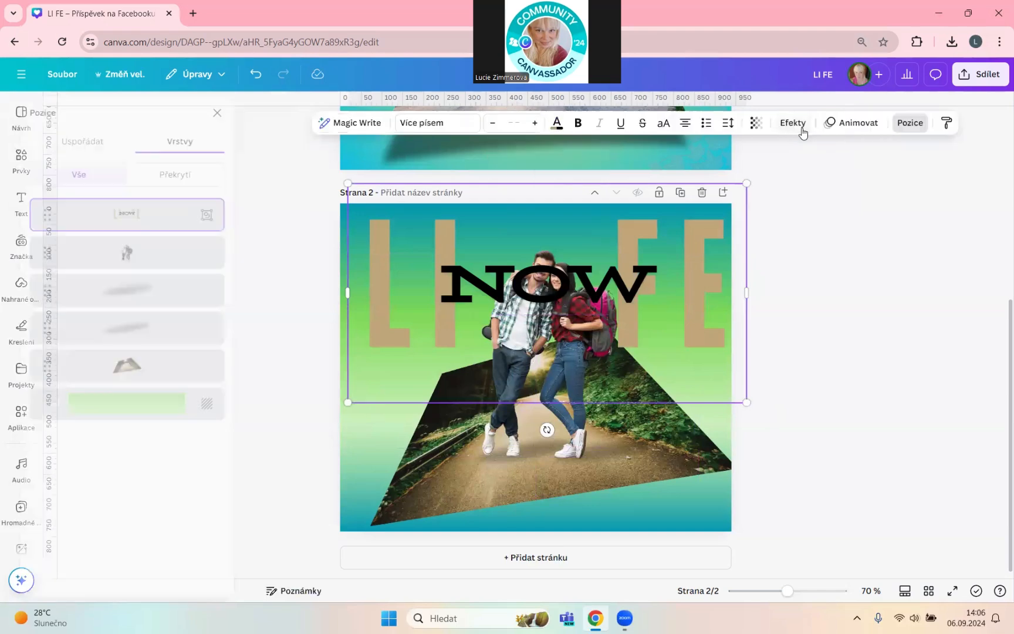
pyautogui.moveTo(151, 235); pyautogui.dragTo(154, 269)
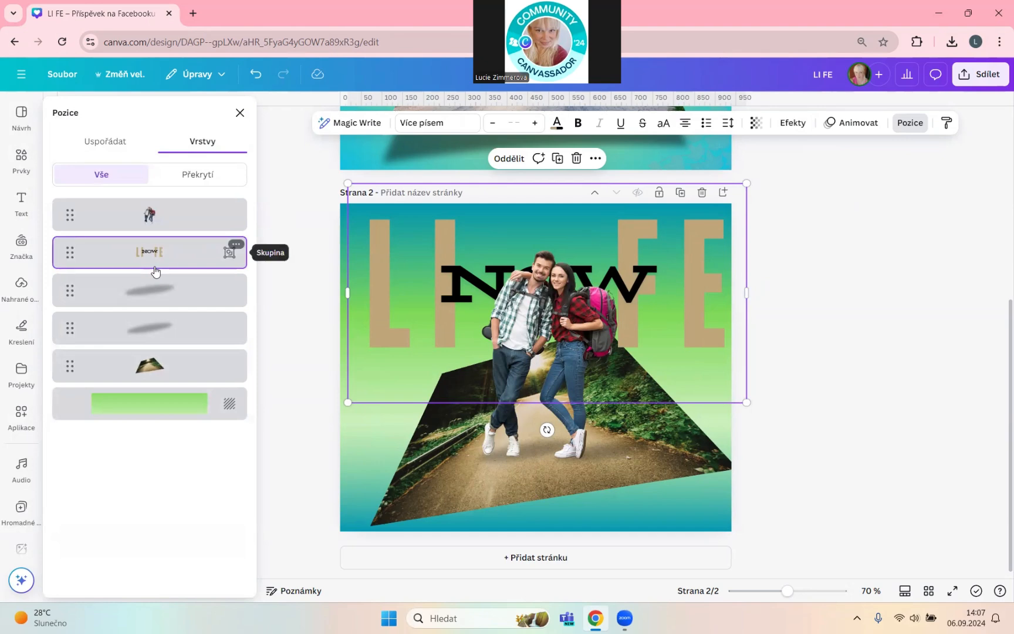
pyautogui.moveTo(153, 263); pyautogui.dragTo(148, 212)
pyautogui.click(278, 196)
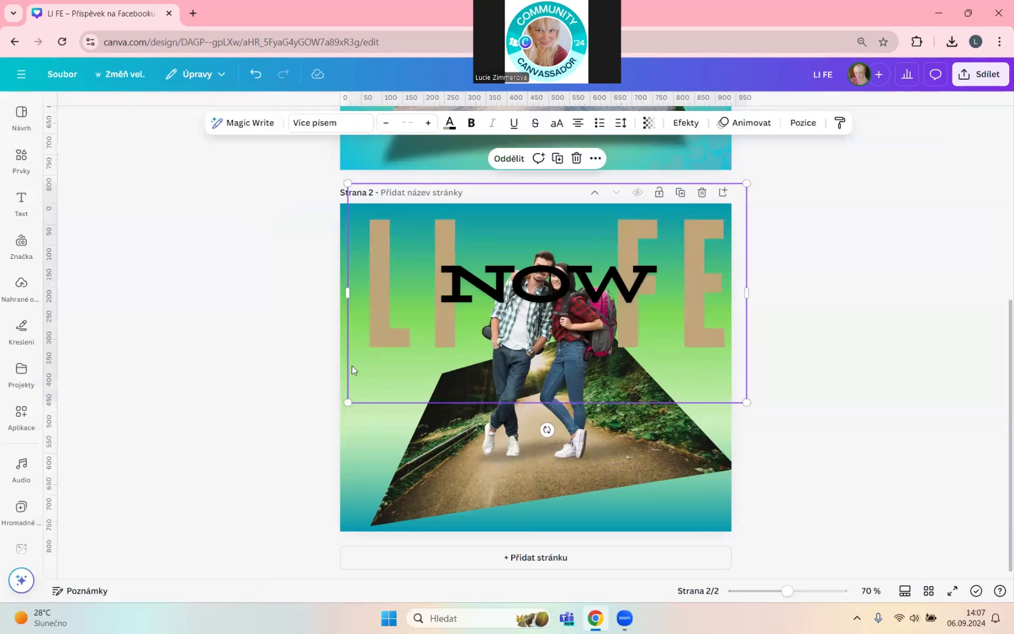
# Duplicate the couple photo and align the copy exactly over the original, in front of the lettering
pyautogui.click(565, 421)
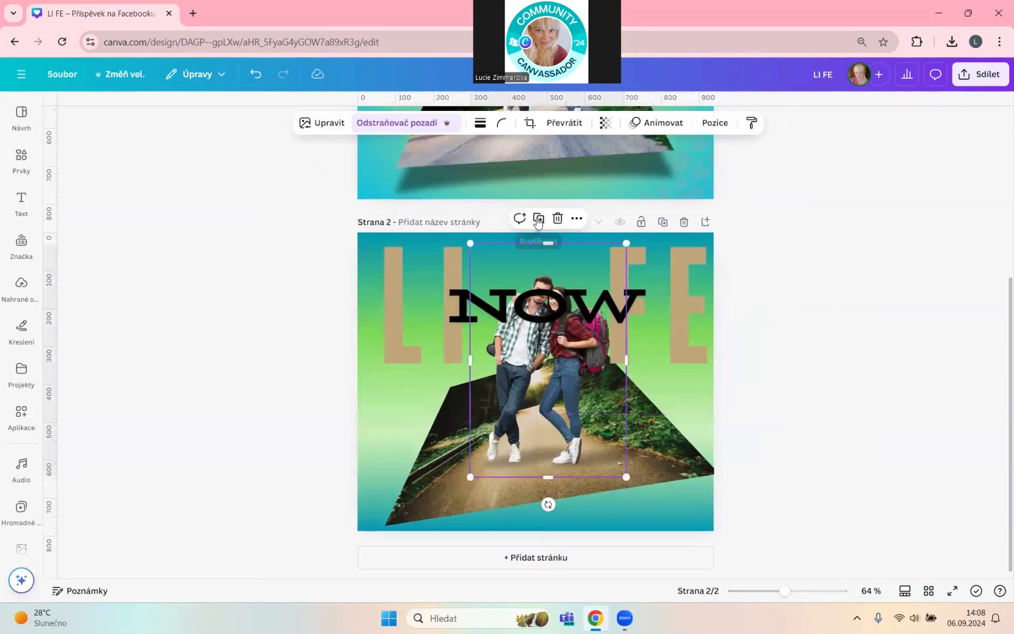
pyautogui.click(830, 407)
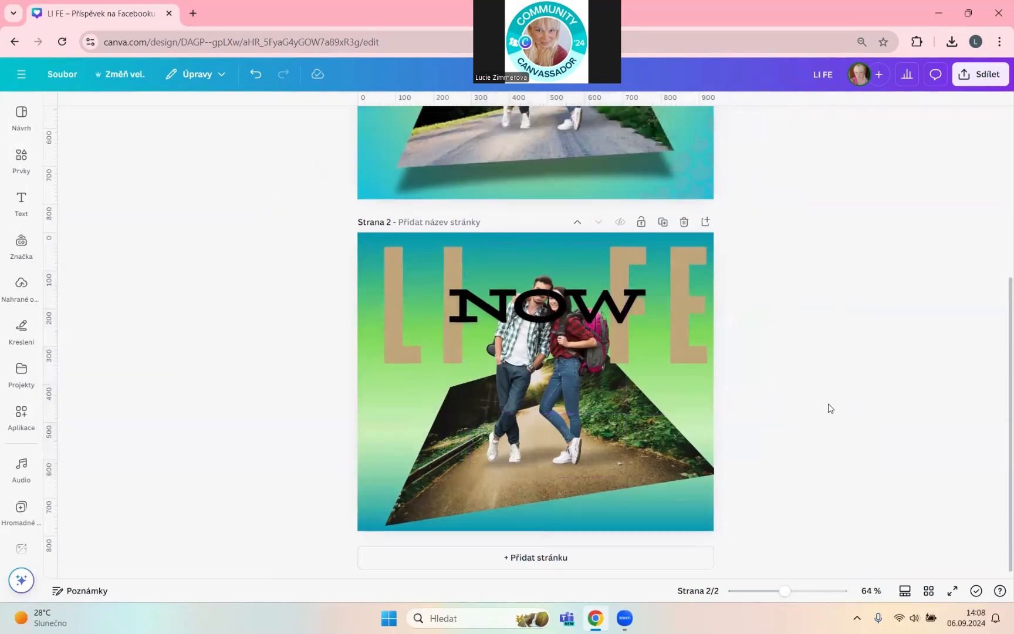
pyautogui.click(555, 455)
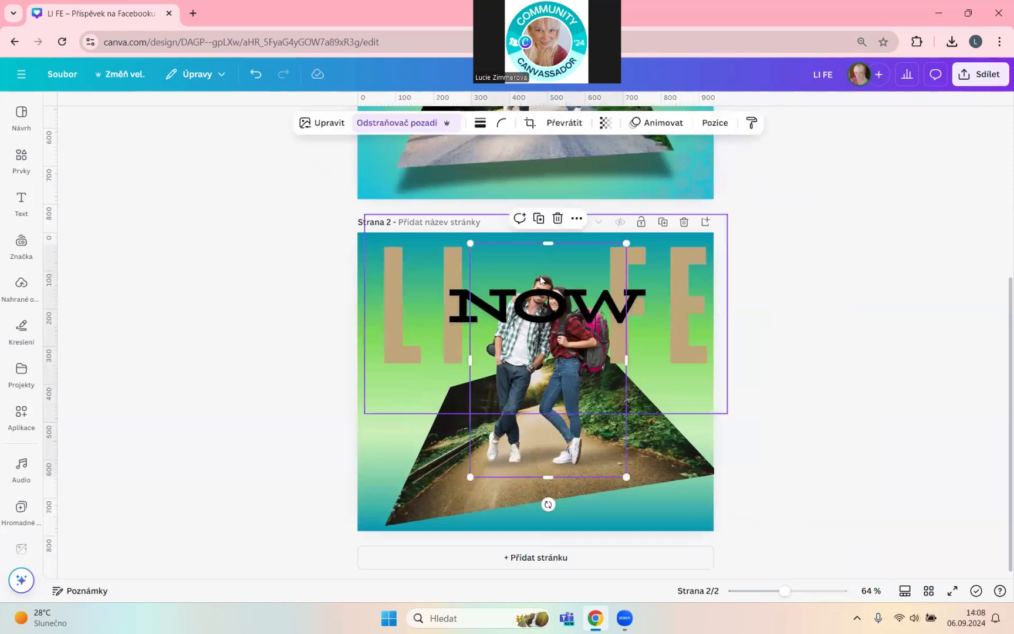
pyautogui.click(539, 219)
pyautogui.moveTo(562, 377); pyautogui.dragTo(555, 373)
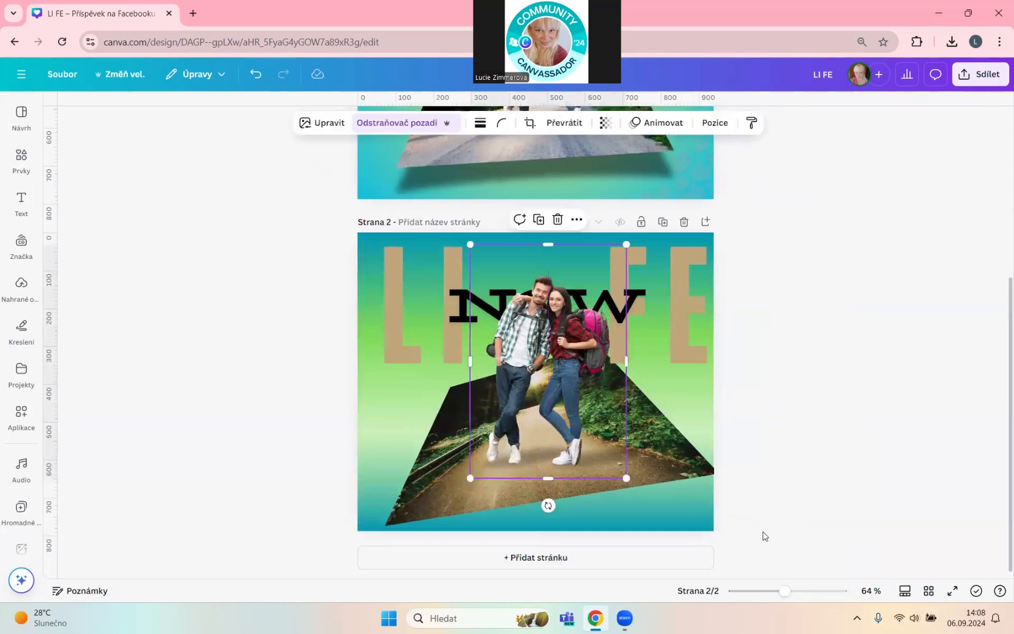
# Crop the duplicated couple photo from below and both sides so only their heads overlap the O of NOW
pyautogui.moveTo(798, 593); pyautogui.dragTo(801, 594)
pyautogui.scroll(-2, 557, 381)
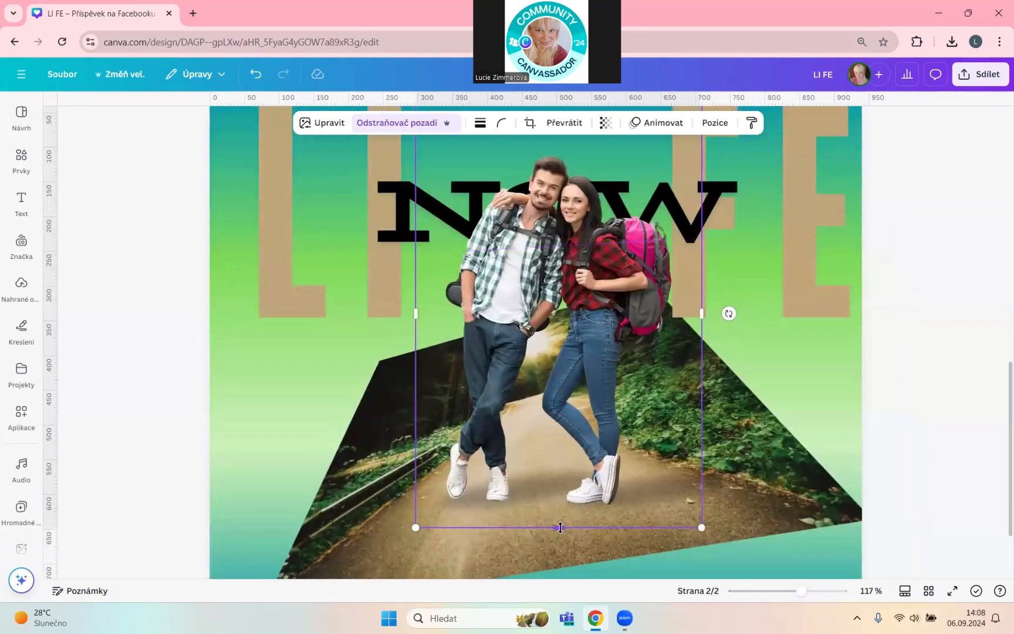
pyautogui.moveTo(560, 528); pyautogui.dragTo(561, 221)
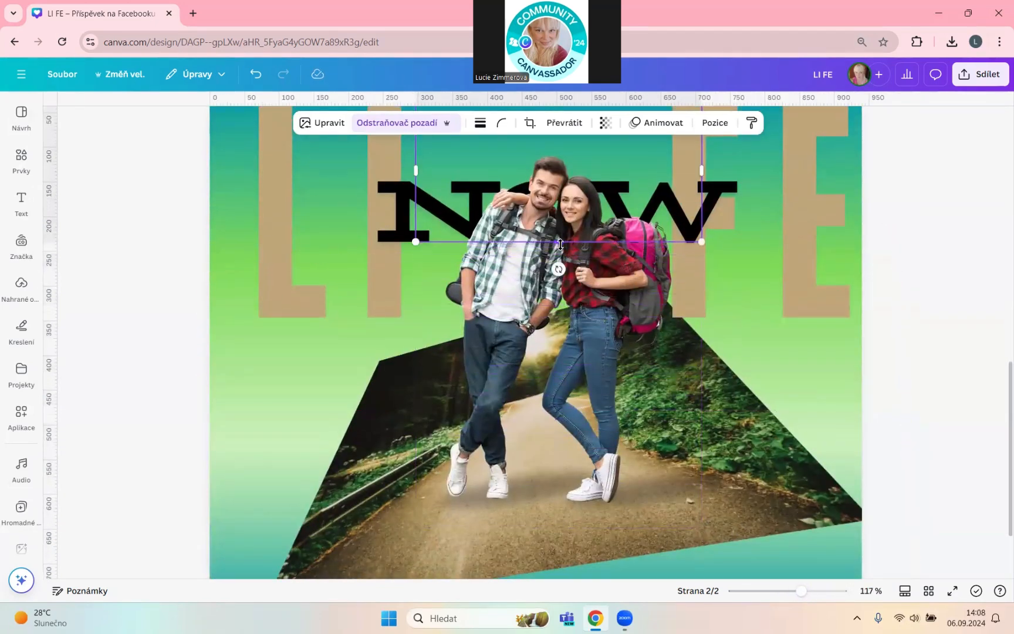
pyautogui.scroll(2, 551, 270)
pyautogui.moveTo(558, 308); pyautogui.dragTo(559, 292)
pyautogui.moveTo(418, 228); pyautogui.dragTo(527, 234)
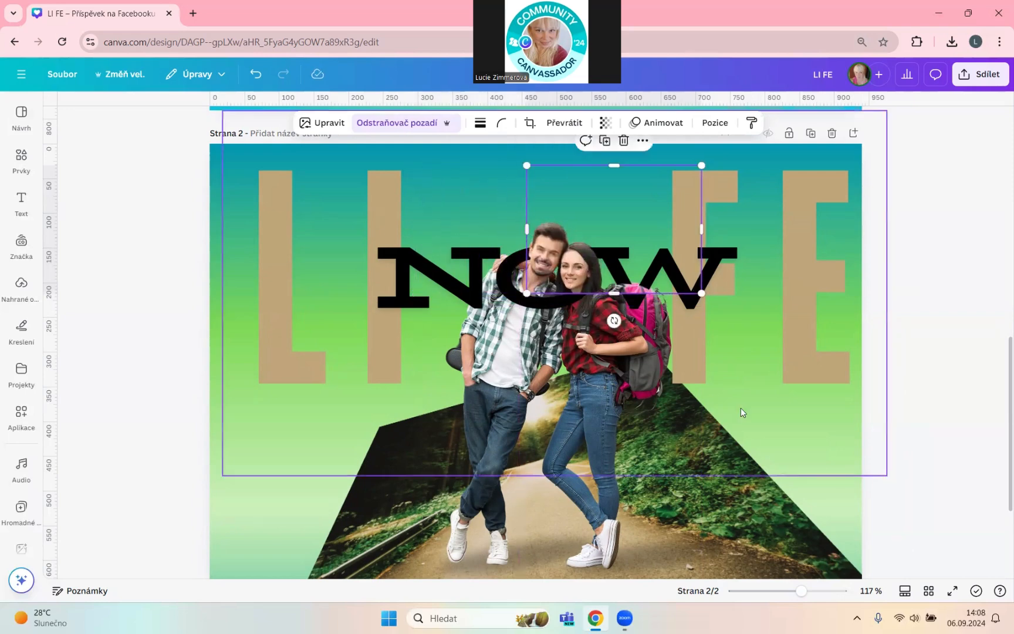
pyautogui.moveTo(701, 229); pyautogui.dragTo(602, 236)
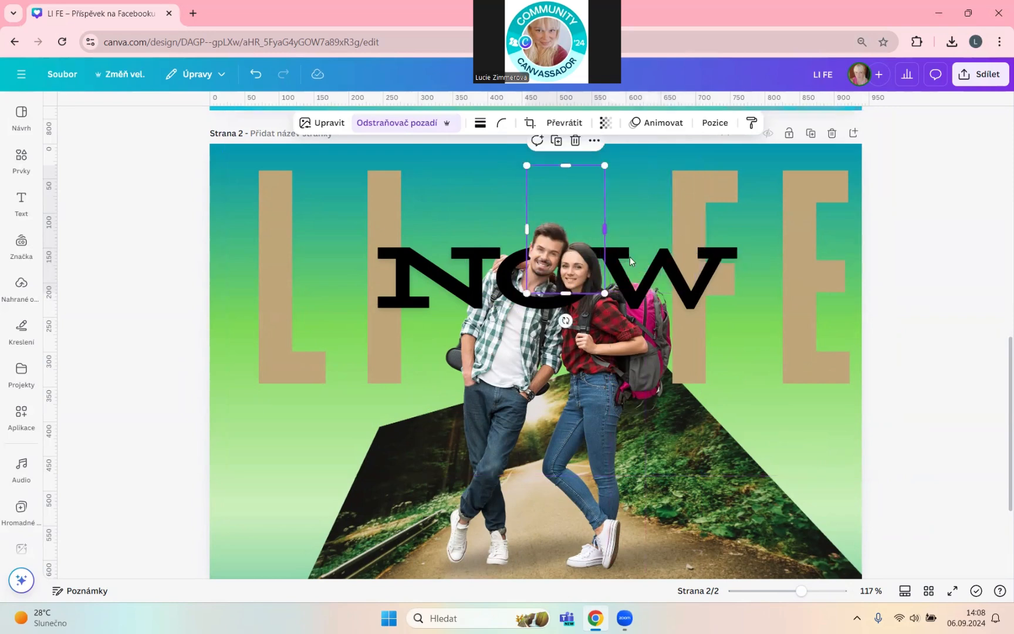
pyautogui.click(898, 402)
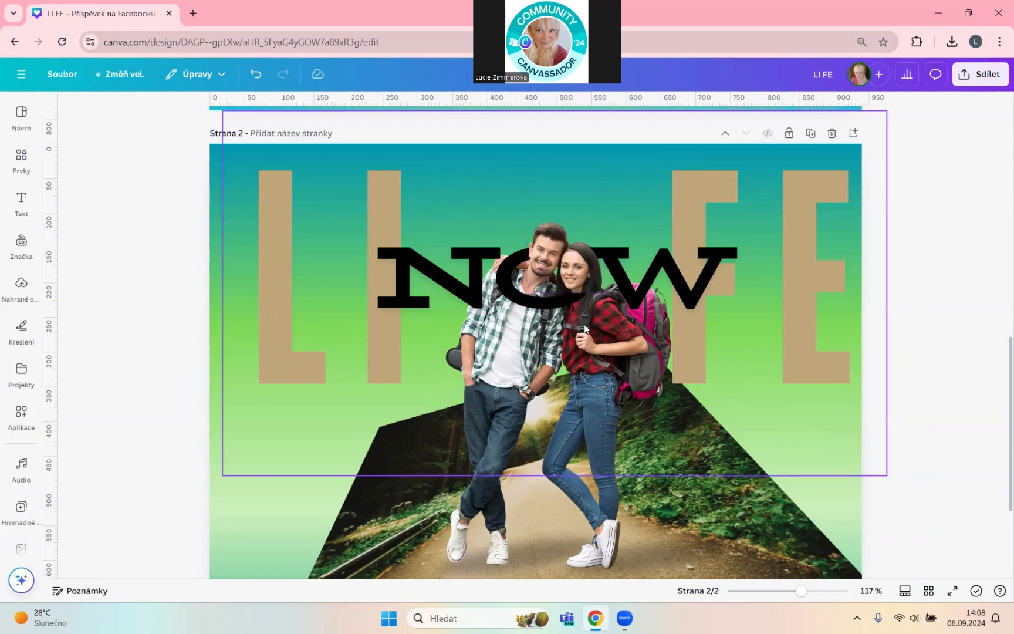
# Duplicate the cropped heads piece in place, narrow the copy to the woman and extend it down over the lower edge of the O
pyautogui.click(589, 280)
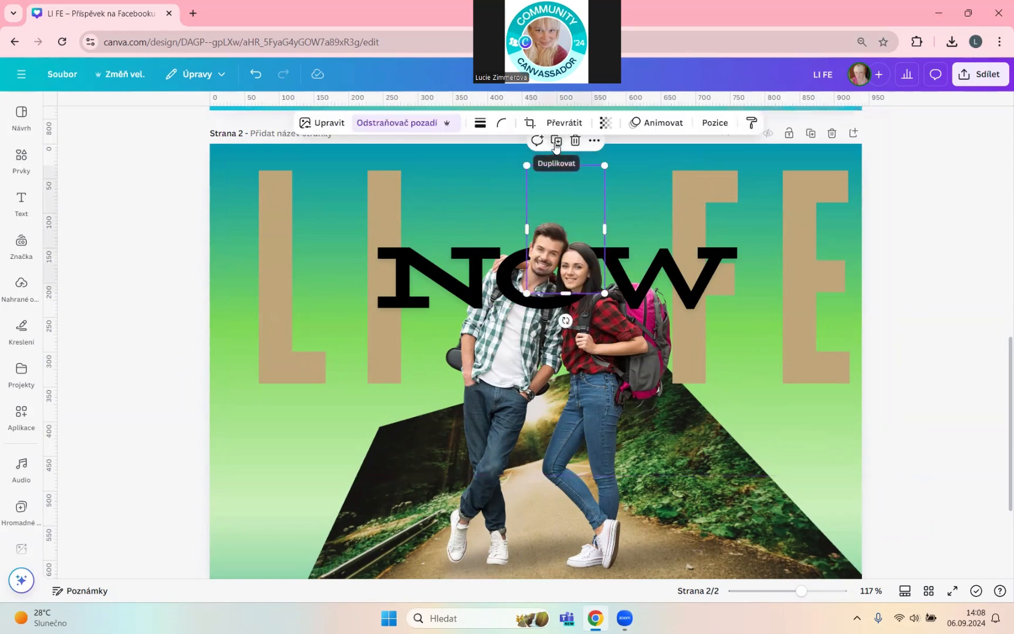
pyautogui.moveTo(552, 254); pyautogui.dragTo(555, 231)
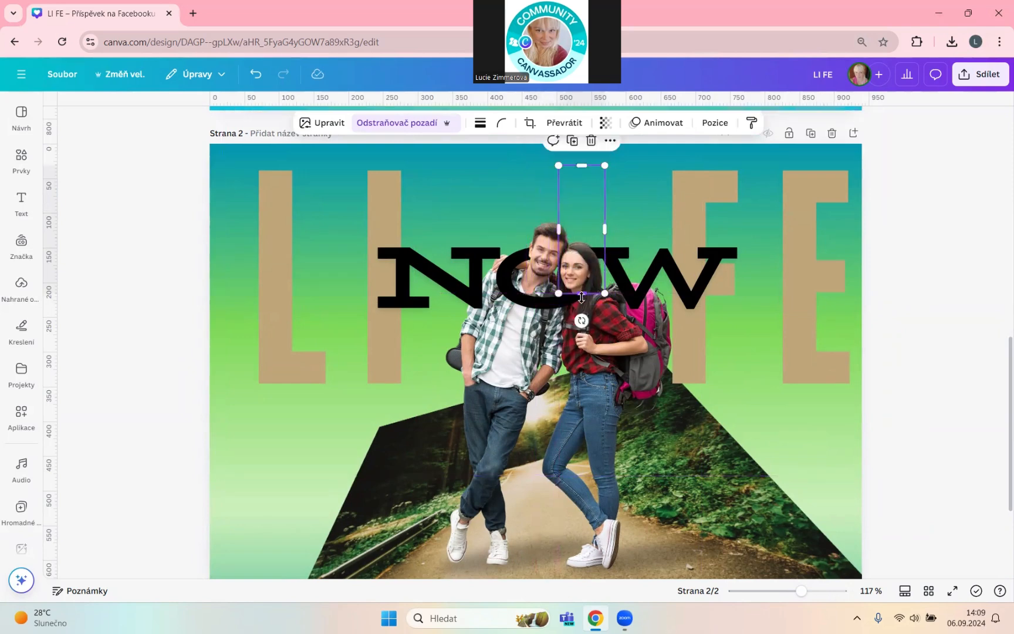
pyautogui.moveTo(583, 293)
pyautogui.mouseDown()
pyautogui.moveTo(583, 327)
pyautogui.moveTo(583, 315)
pyautogui.mouseUp()
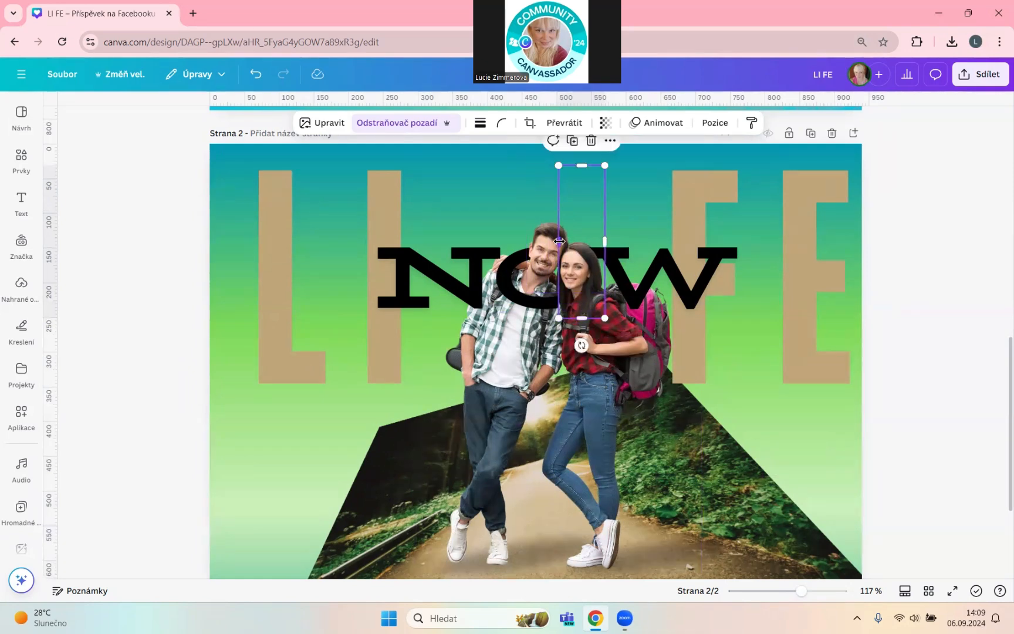
pyautogui.moveTo(559, 240); pyautogui.dragTo(562, 240)
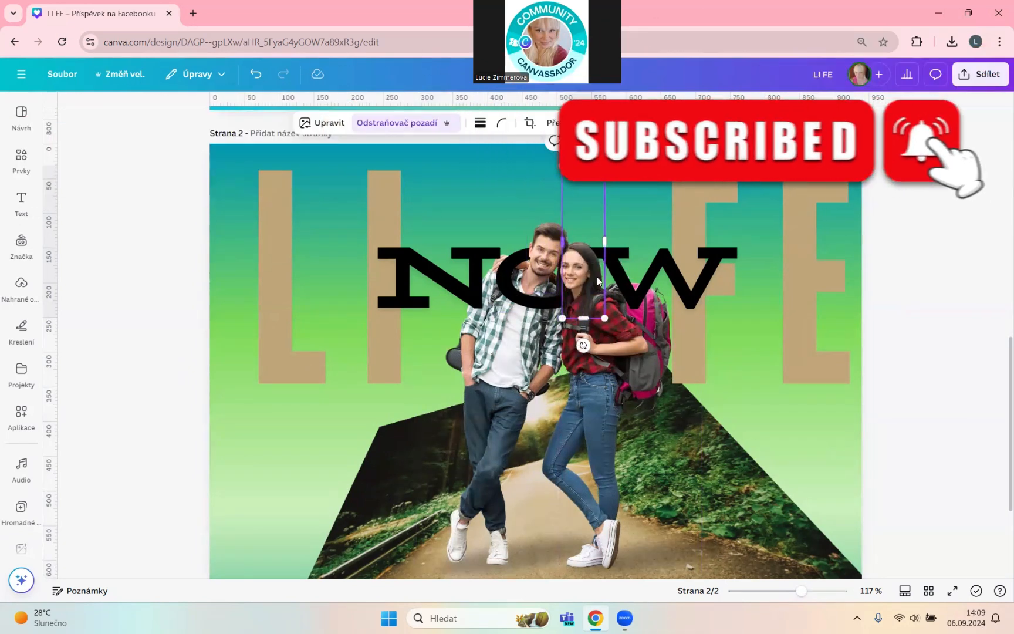
pyautogui.click(893, 399)
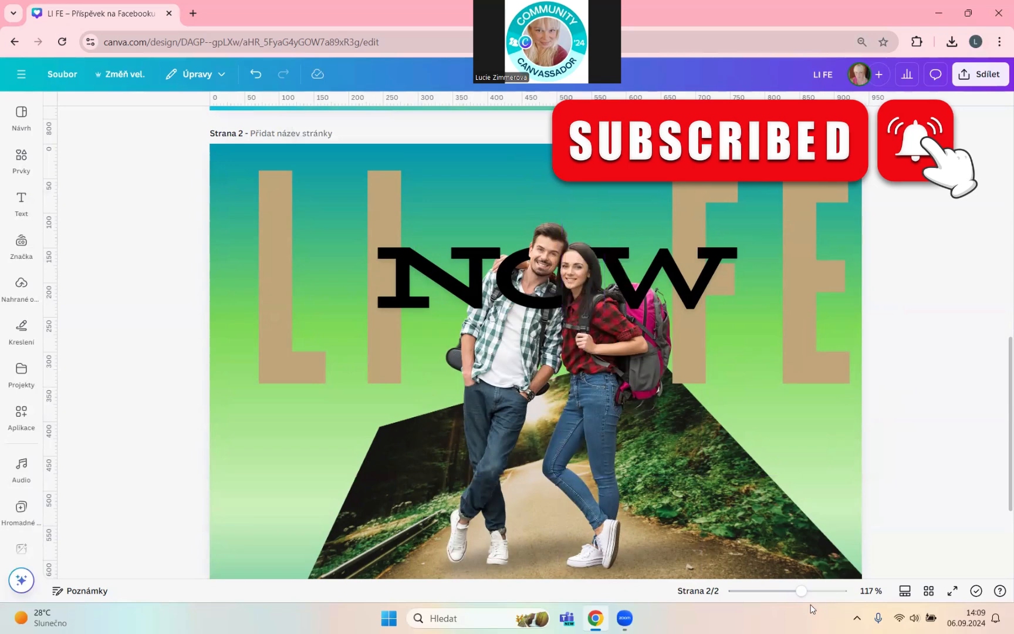
# Add a curved (Zakřivený) shadow to the road photo and set its distance to 52
pyautogui.moveTo(801, 592); pyautogui.dragTo(788, 593)
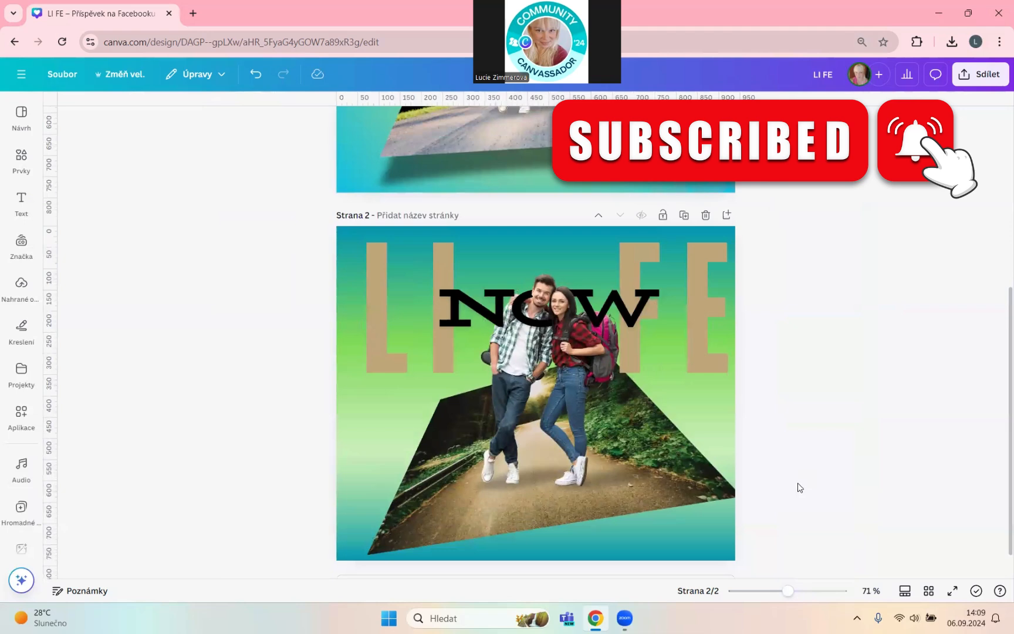
pyautogui.click(703, 491)
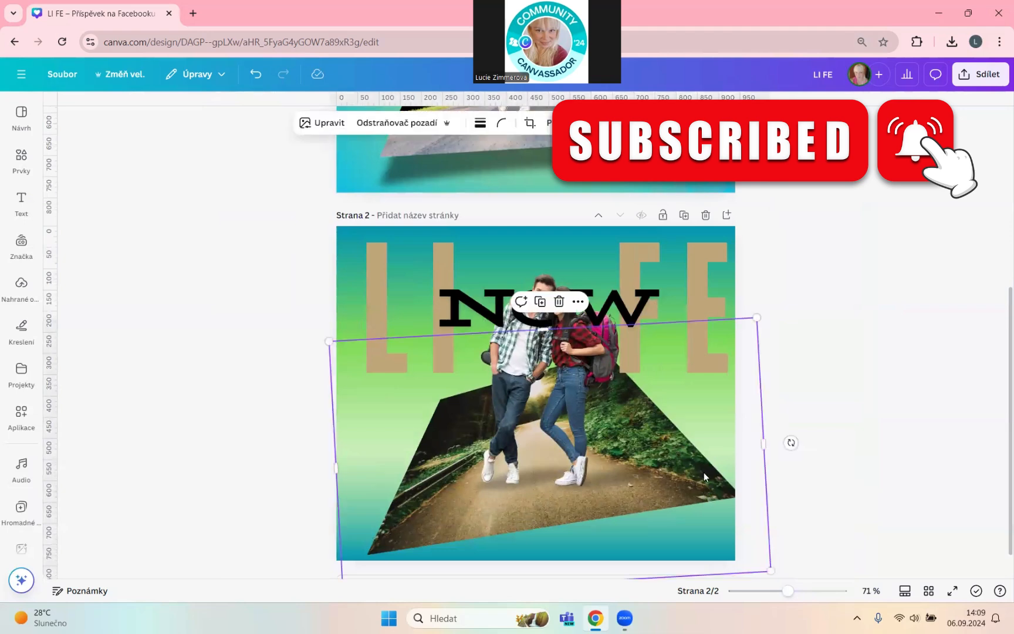
pyautogui.click(330, 123)
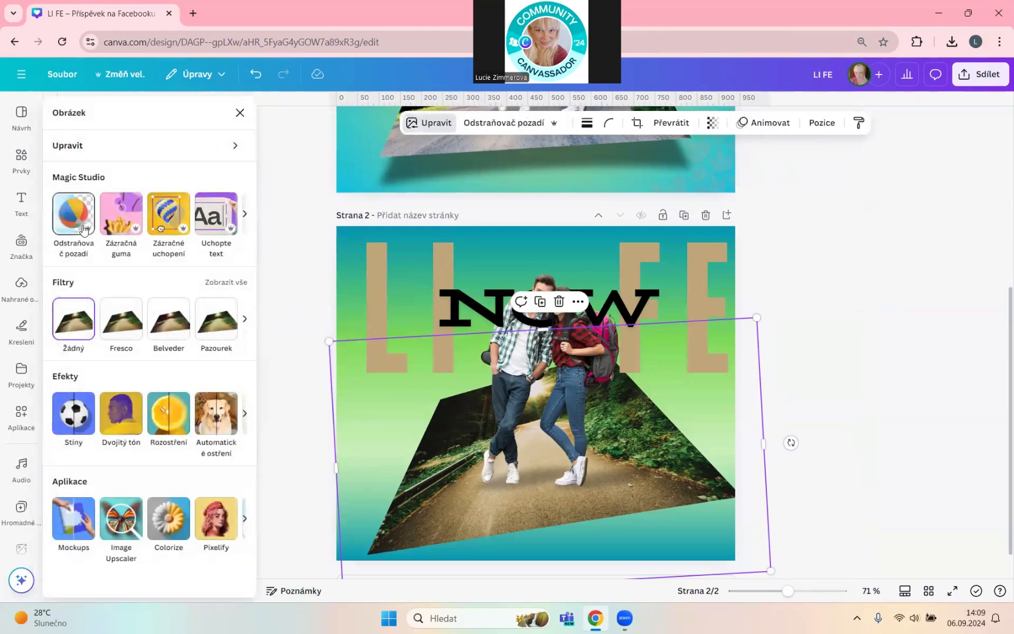
pyautogui.click(65, 412)
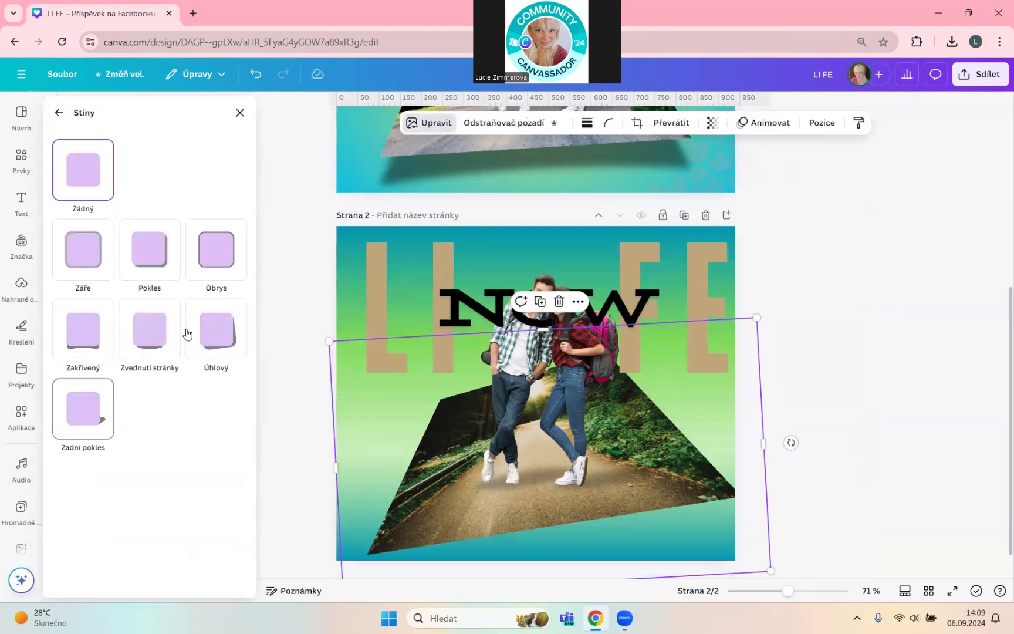
pyautogui.click(83, 345)
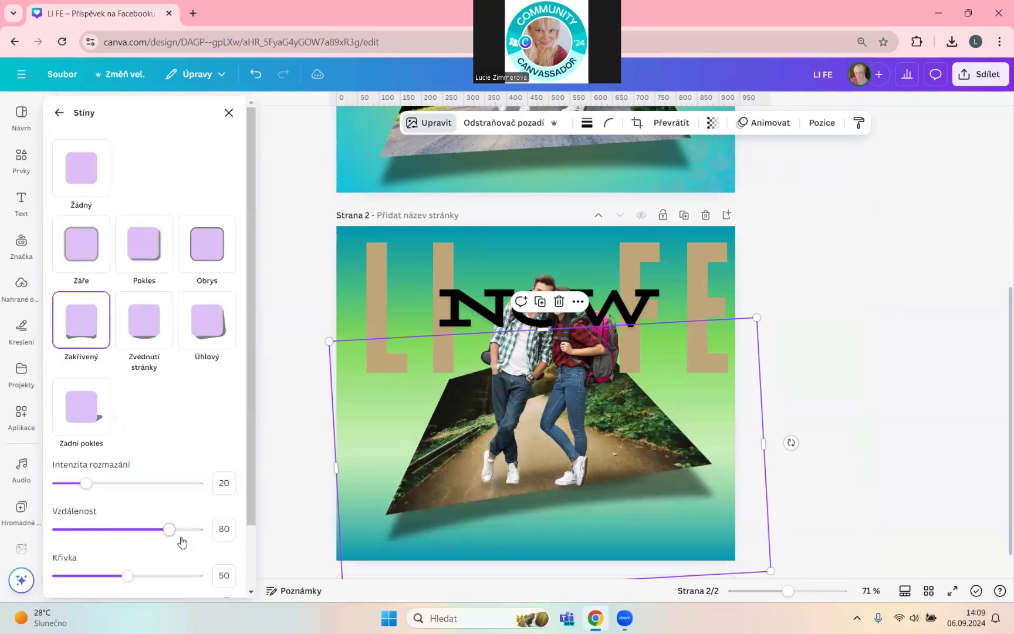
pyautogui.moveTo(169, 530); pyautogui.dragTo(141, 530)
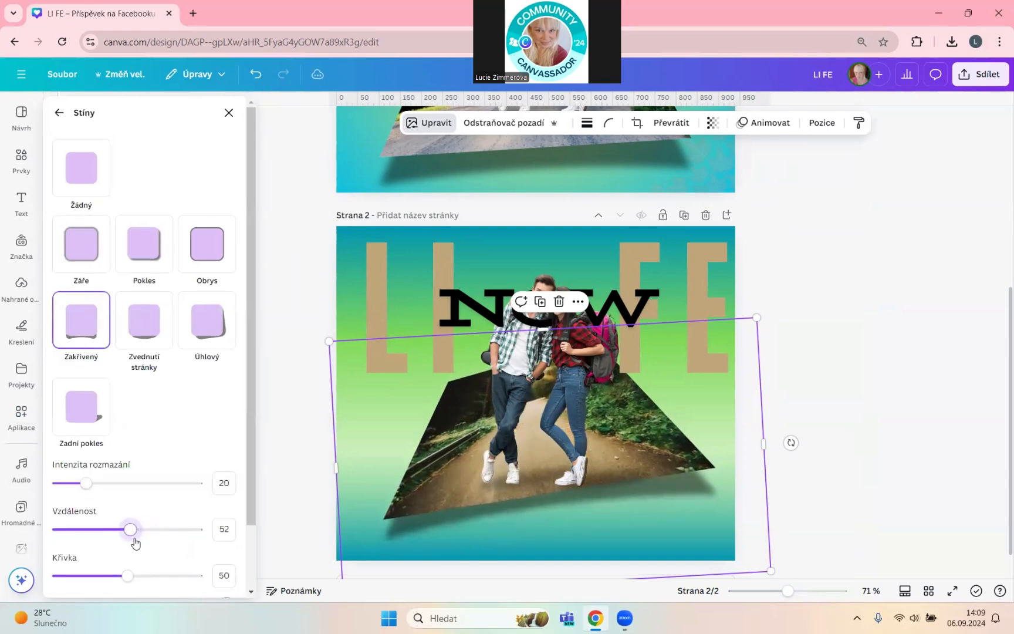
pyautogui.press('Escape')
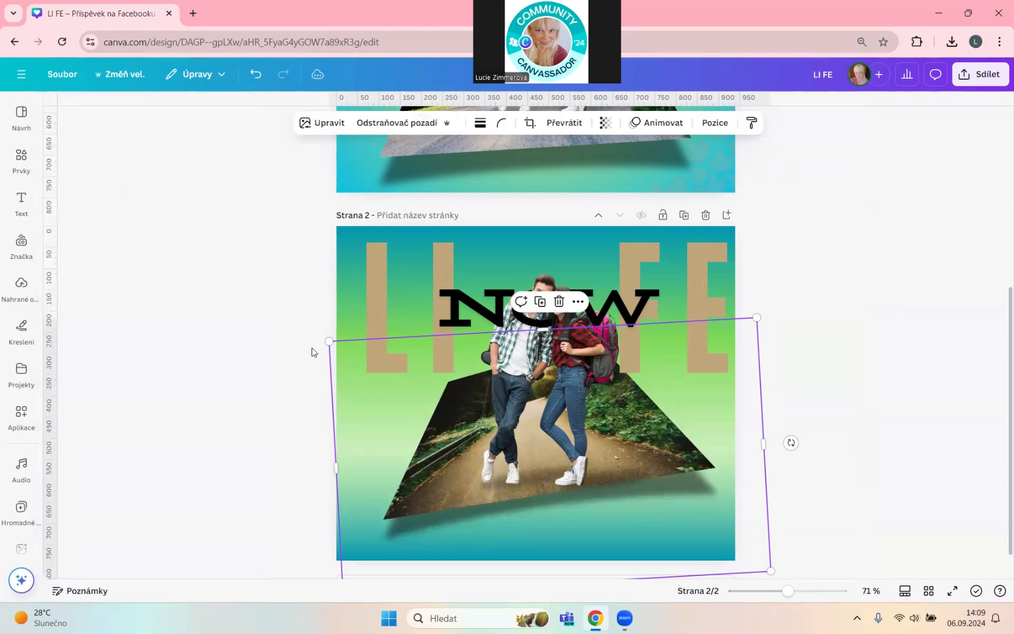
# Enlarge the tilted road photo and reposition it beneath the couple so its front edge spans most of the page width
pyautogui.moveTo(328, 341); pyautogui.dragTo(265, 325)
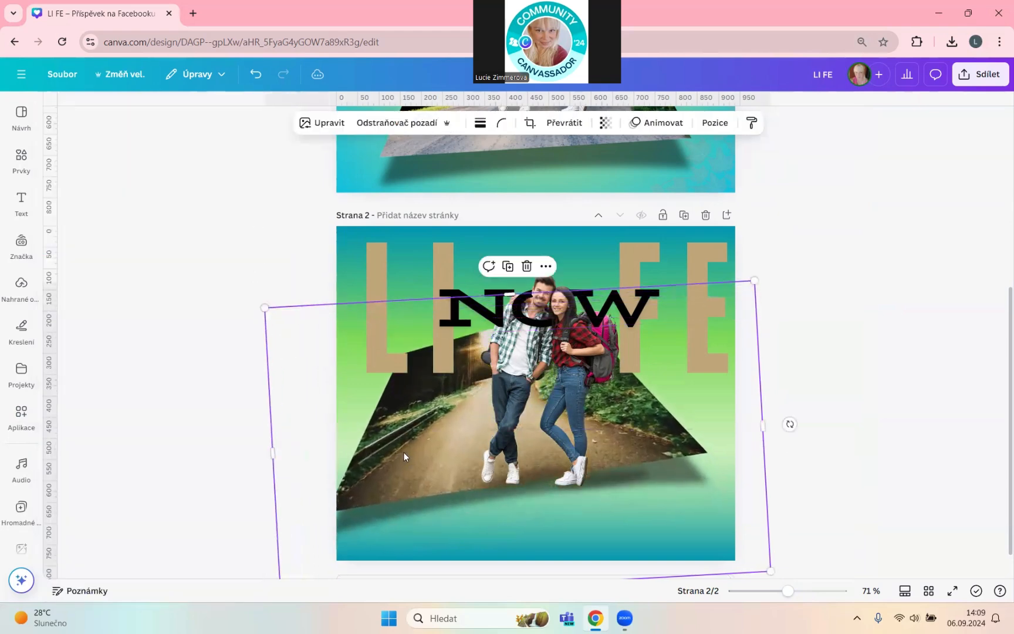
pyautogui.moveTo(405, 453); pyautogui.dragTo(432, 488)
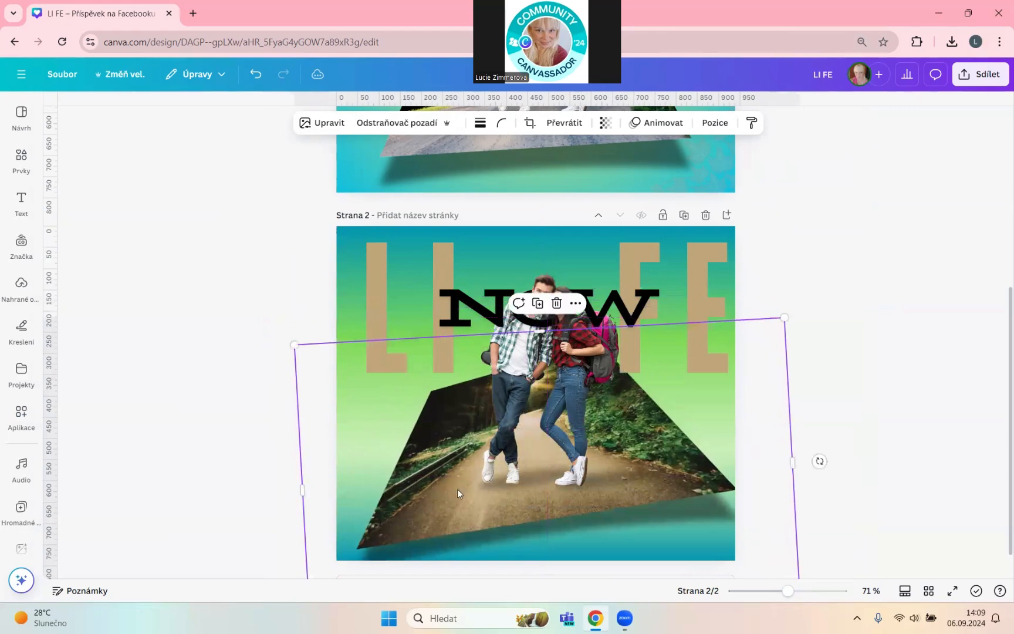
pyautogui.click(874, 361)
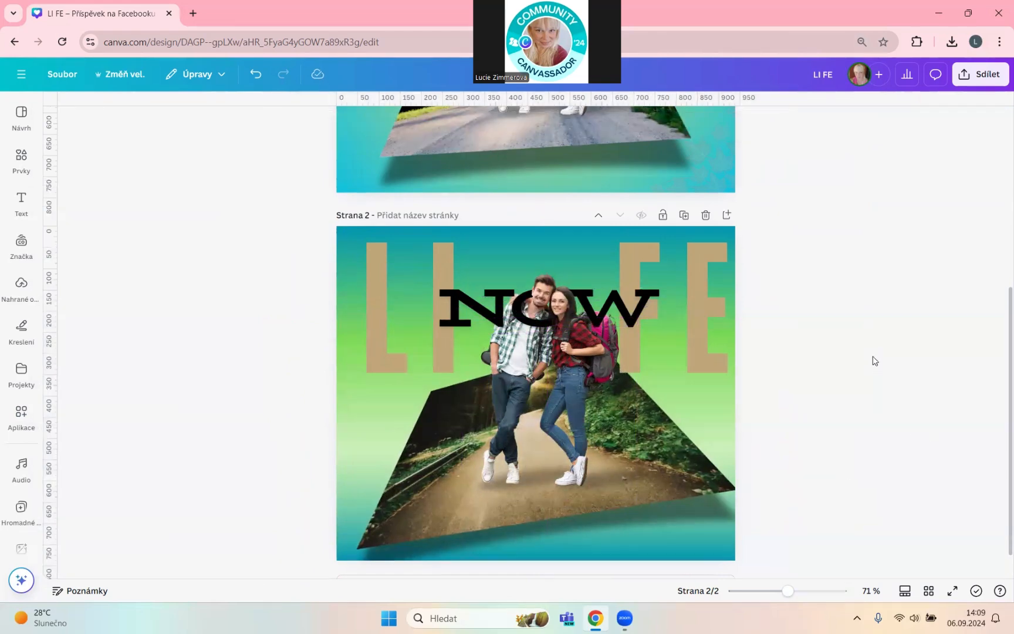